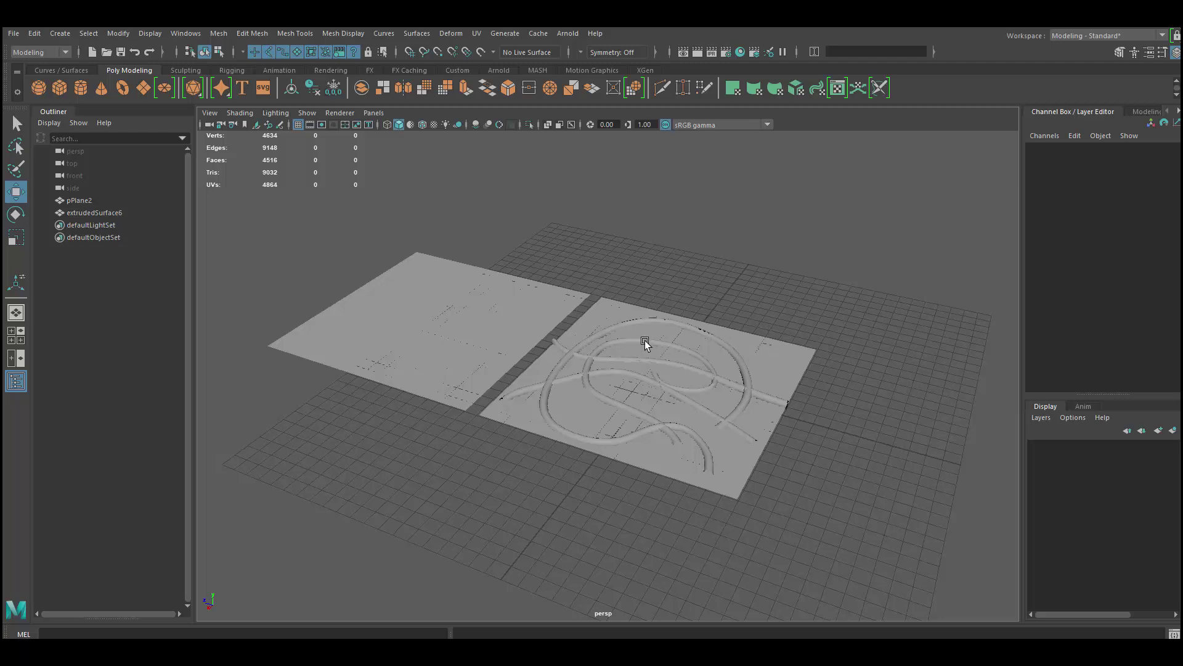
Assign a new Lambert material to the whole extrudedSurface6 mesh containing the tubes and their base plane.
left_click_drag(613, 313, 705, 319, "alt")
right_click_drag(705, 319, 779, 357, "alt")
left_click_drag(779, 357, 611, 320, "alt")
left_click(424, 312)
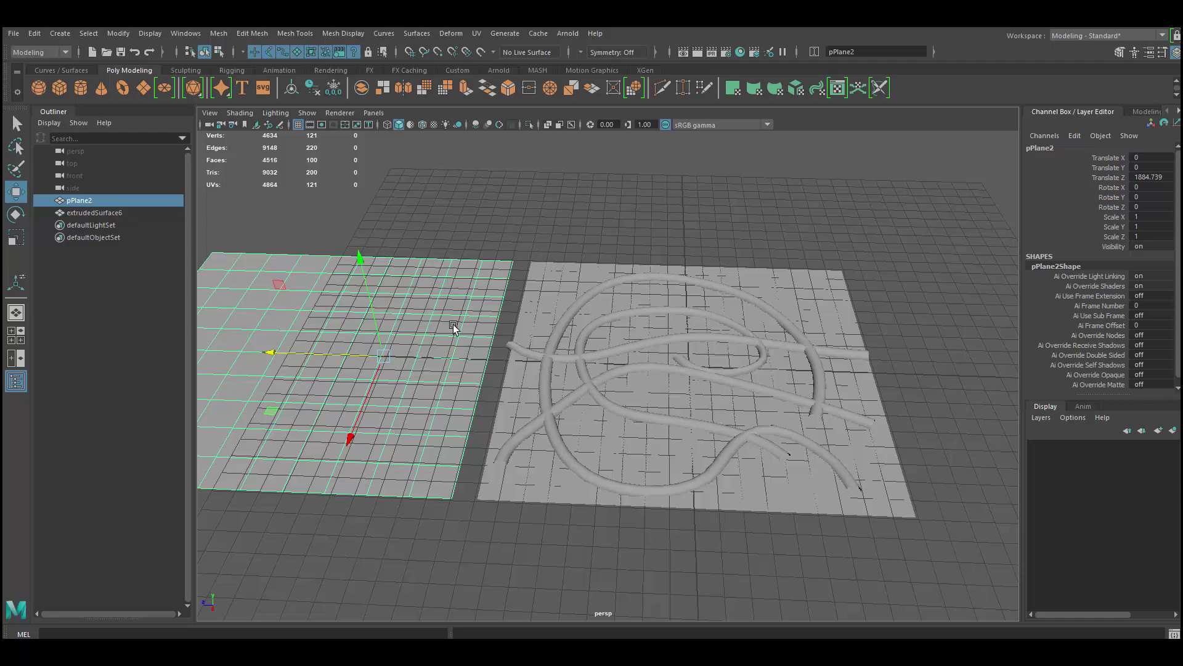
left_click(634, 331)
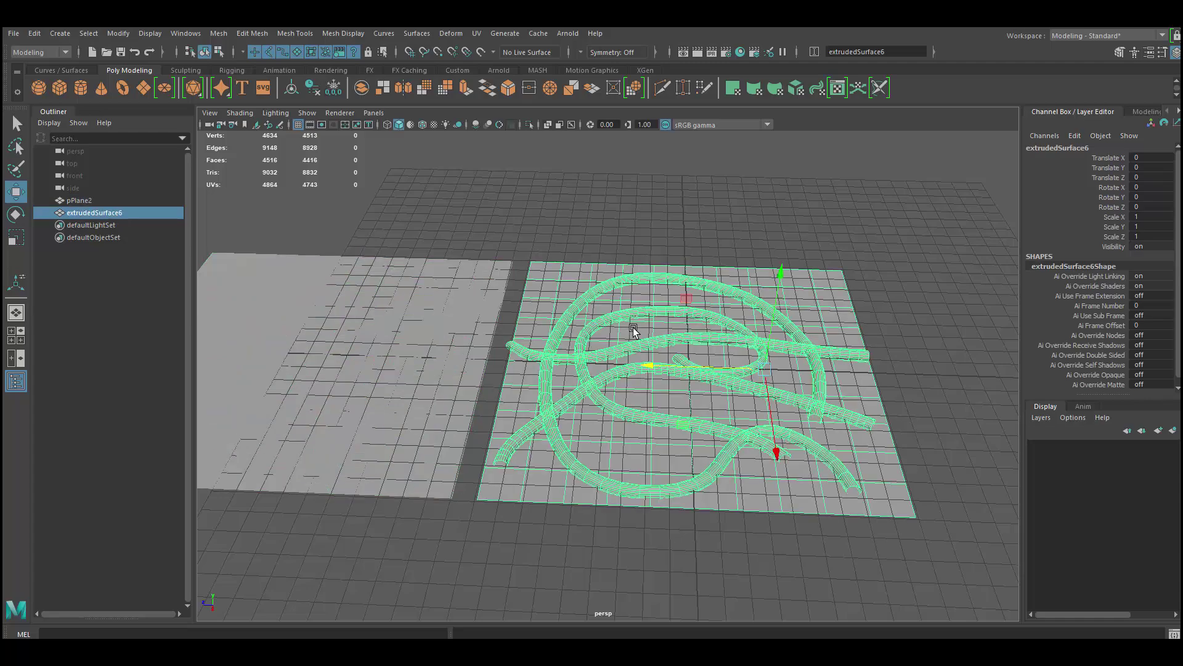
left_click_drag(646, 307, 605, 321, "alt")
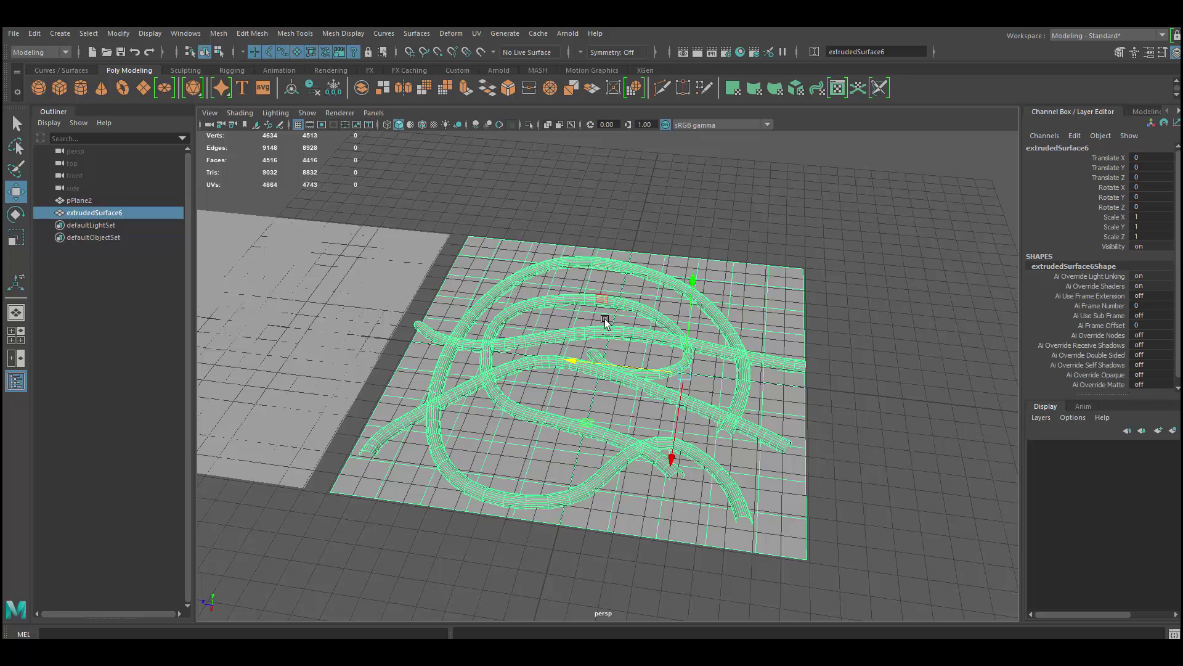
left_click_drag(757, 284, 700, 288, "alt")
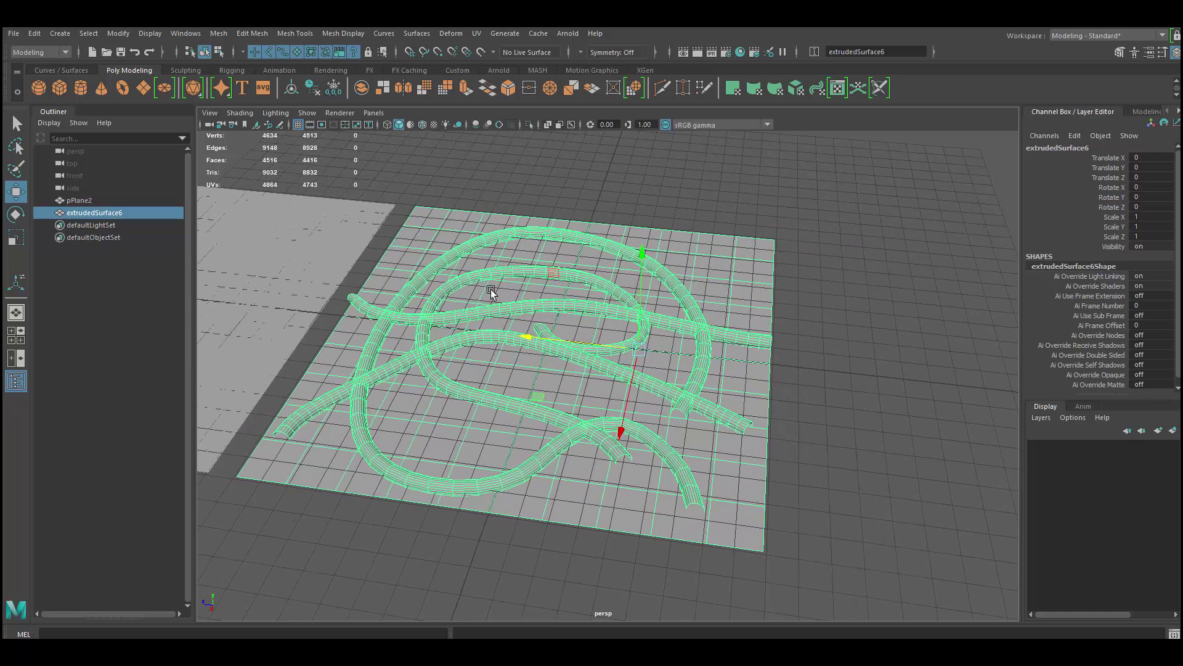
right_click(686, 271)
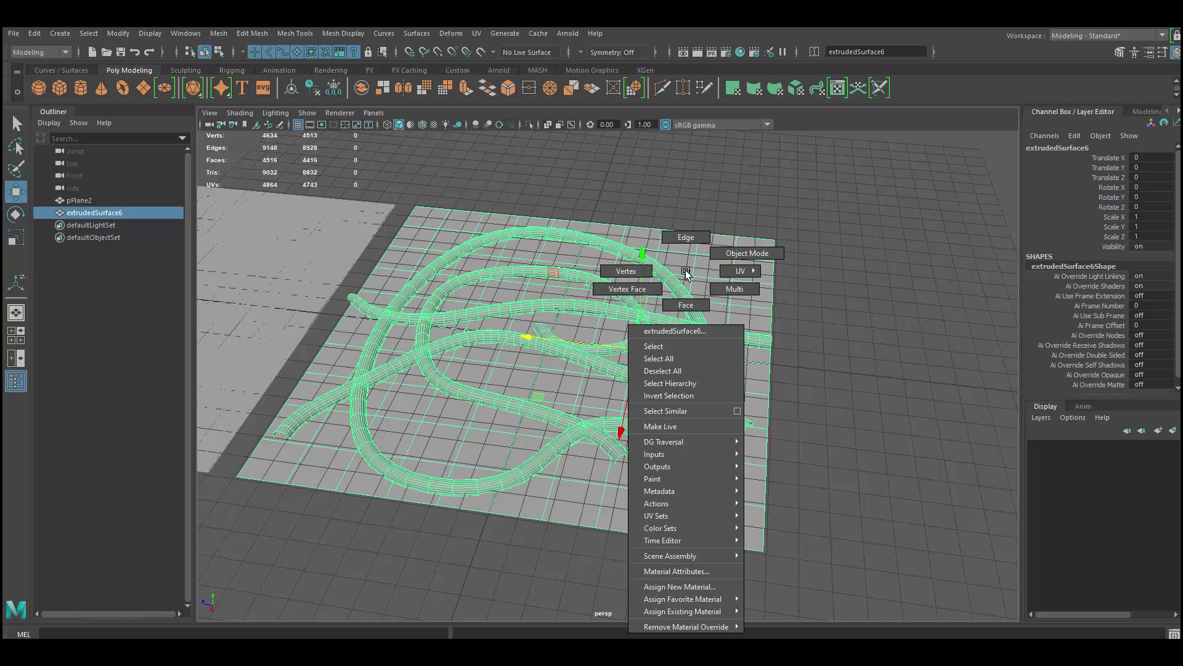
left_click(707, 584)
left_click(613, 619)
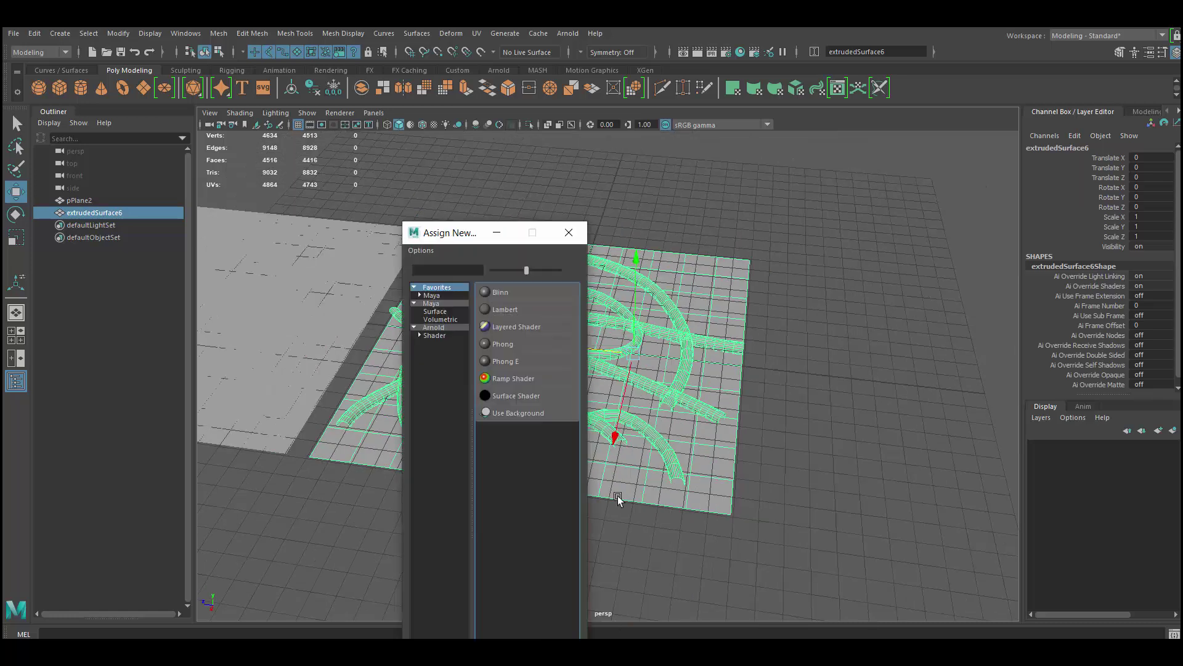
left_click(505, 309)
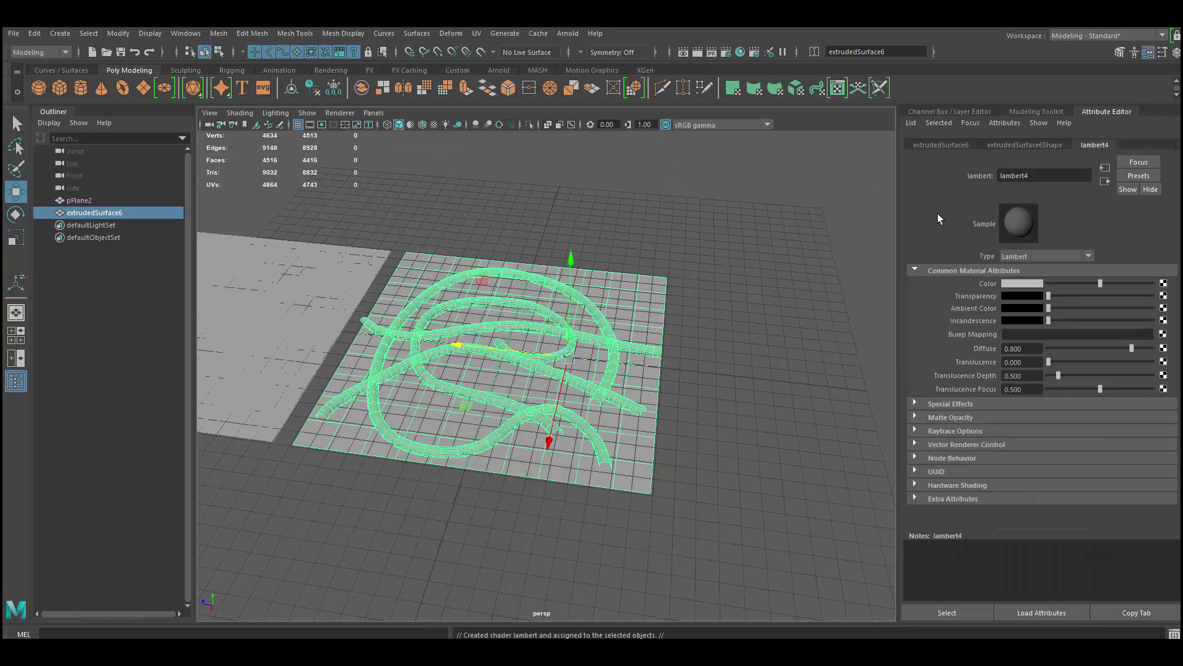
Set the colour of the new Lambert on extrudedSurface6 to a saturated orange-red.
left_click(1018, 283)
left_click(1136, 288)
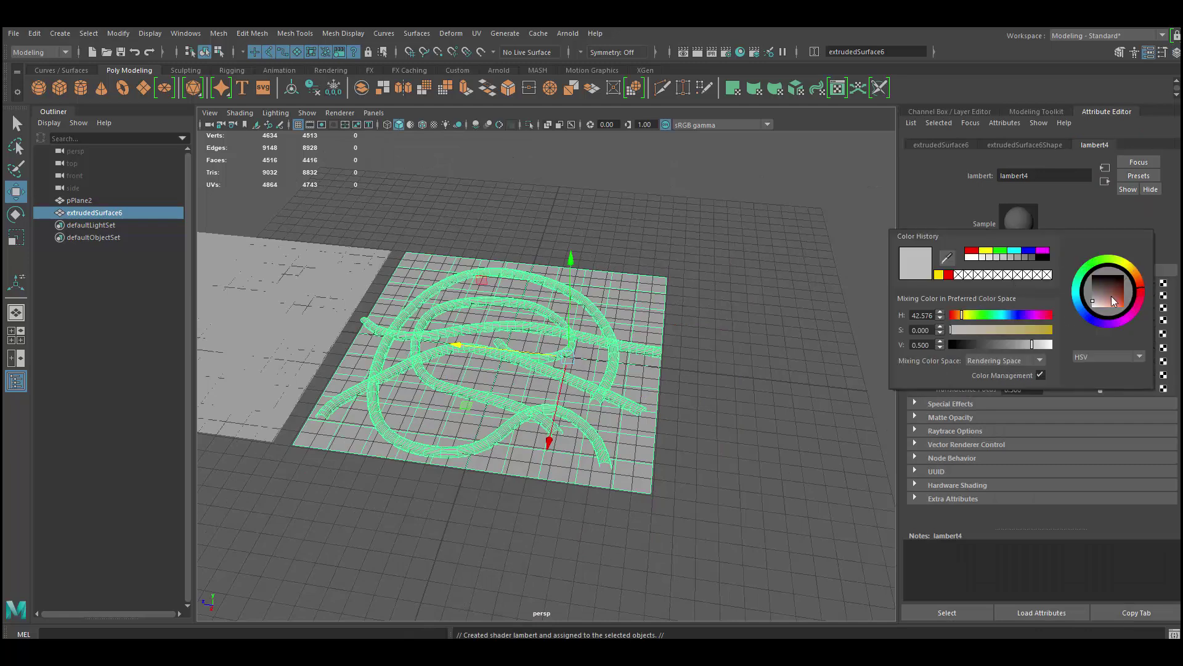
left_click_drag(1112, 296, 1137, 308)
Select only the tube faces of extrudedSurface6 and assign them a separate new Lambert material.
scroll(607, 329, "up", 3)
right_click_drag(631, 241, 635, 271)
left_click(650, 265)
scroll(651, 265, "down", 3)
left_click_drag(783, 552, 175, 103, "shift")
scroll(619, 336, "up", 3)
right_click_drag(639, 304, 655, 619)
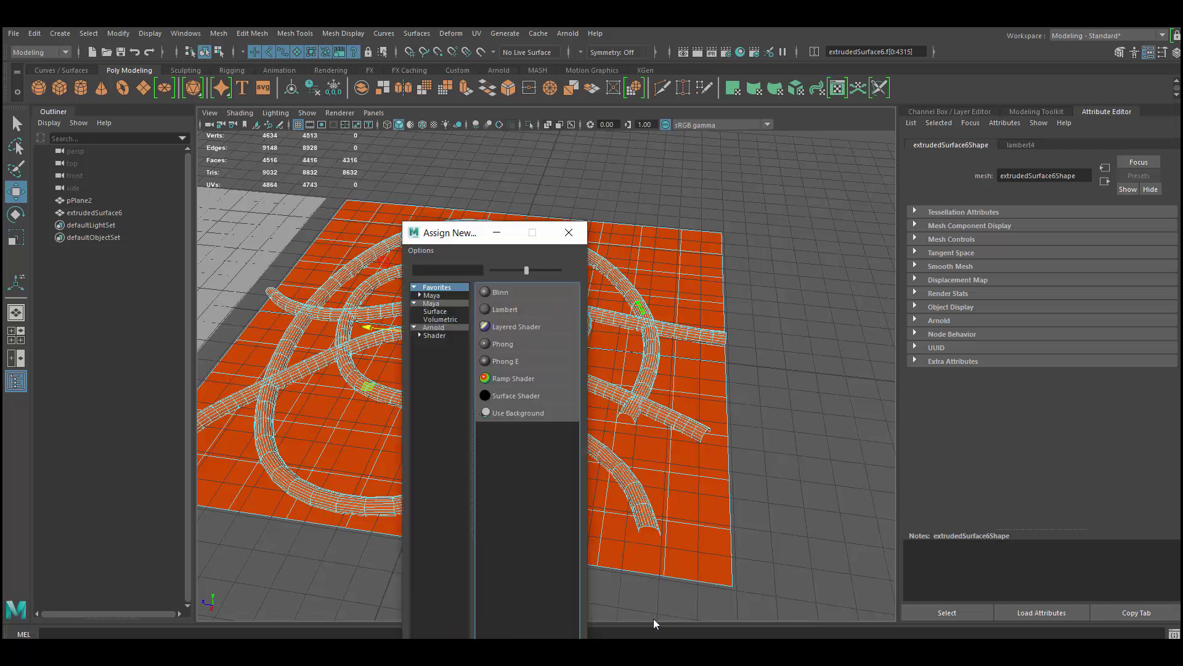
left_click(499, 308)
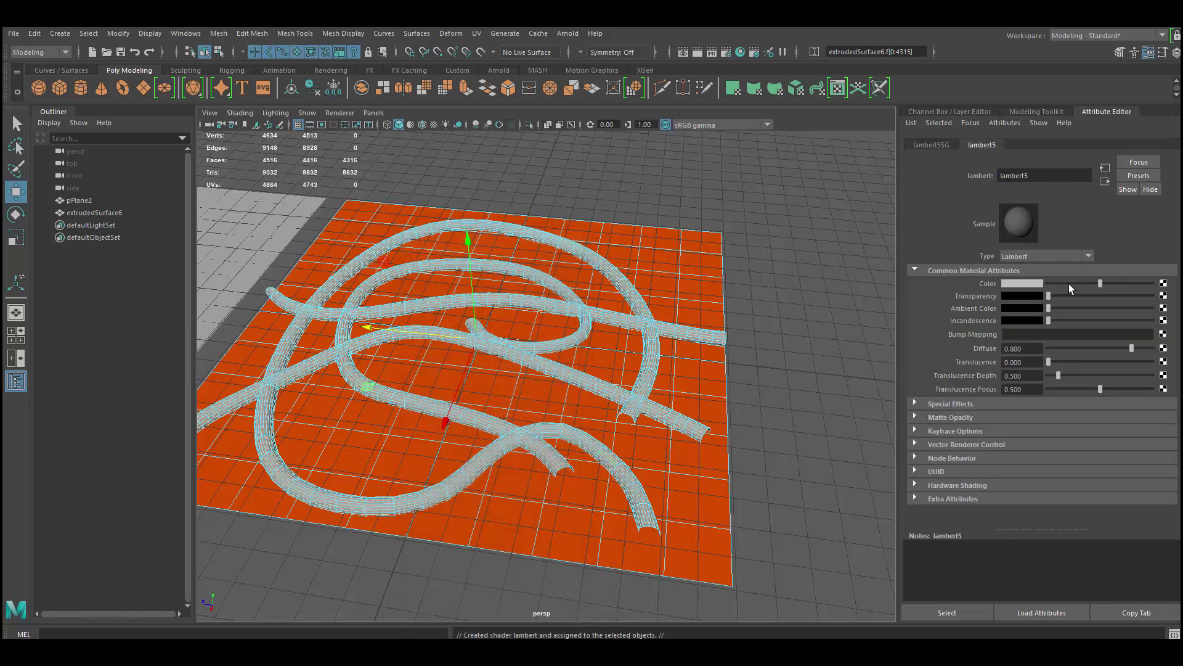
Set the tube material's colour to saturated blue with hue about 221, saturation 1 and value 1.
left_click_drag(629, 312, 711, 210, "alt")
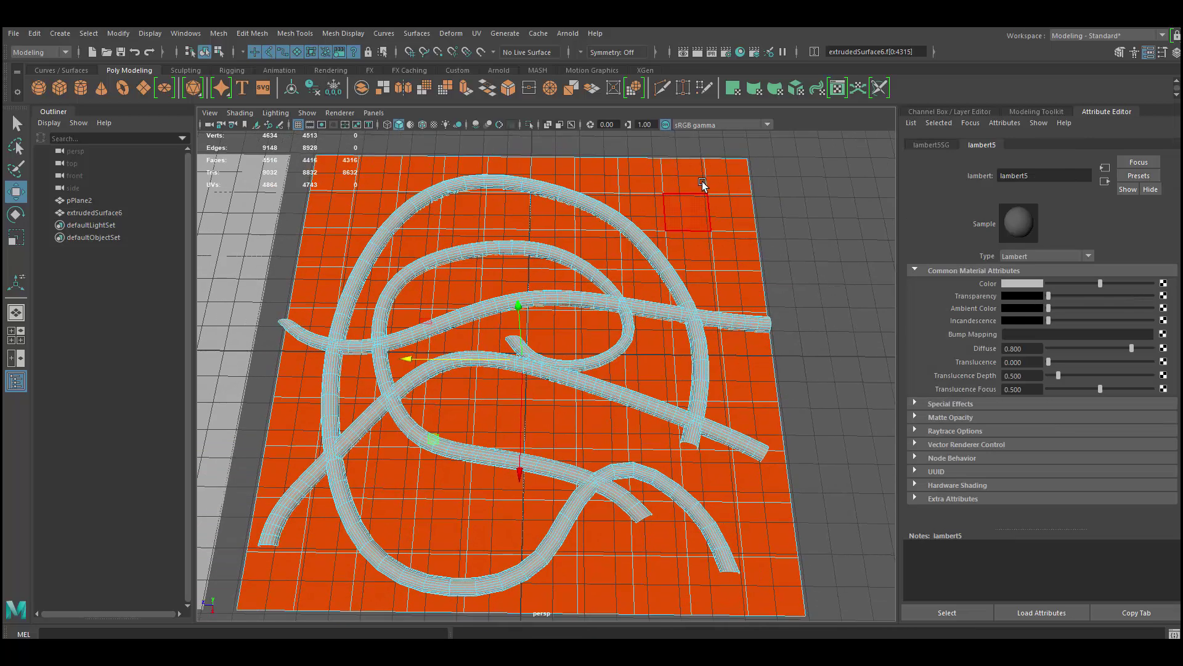
left_click_drag(727, 377, 670, 324, "alt")
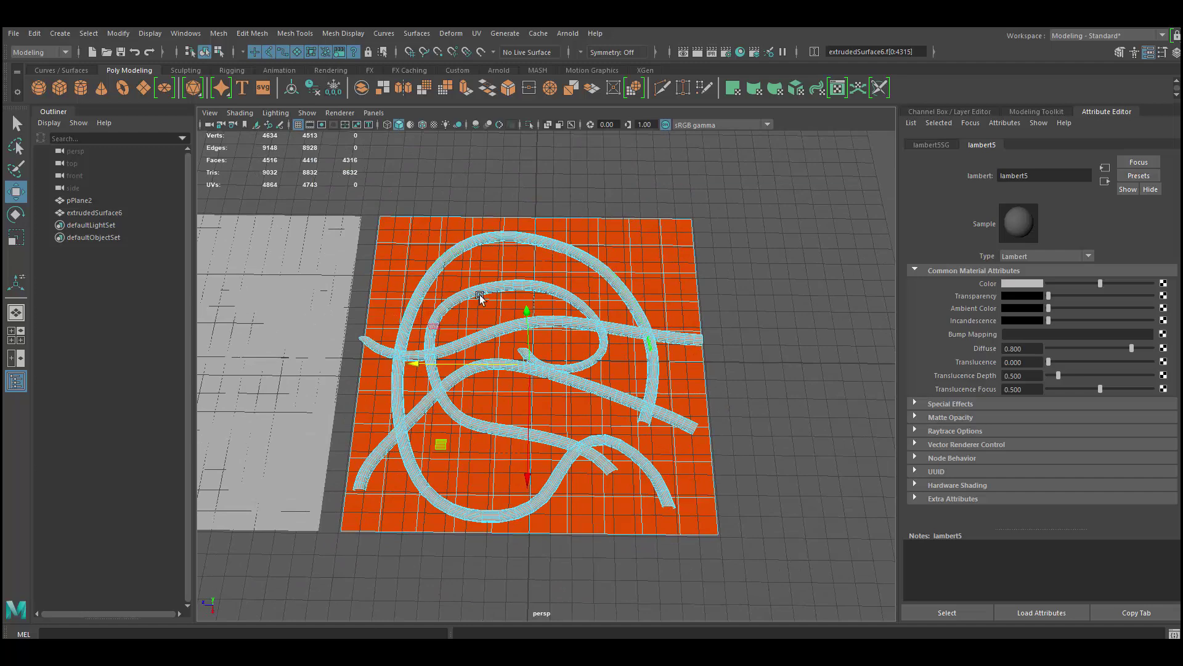
scroll(483, 310, "up", 3)
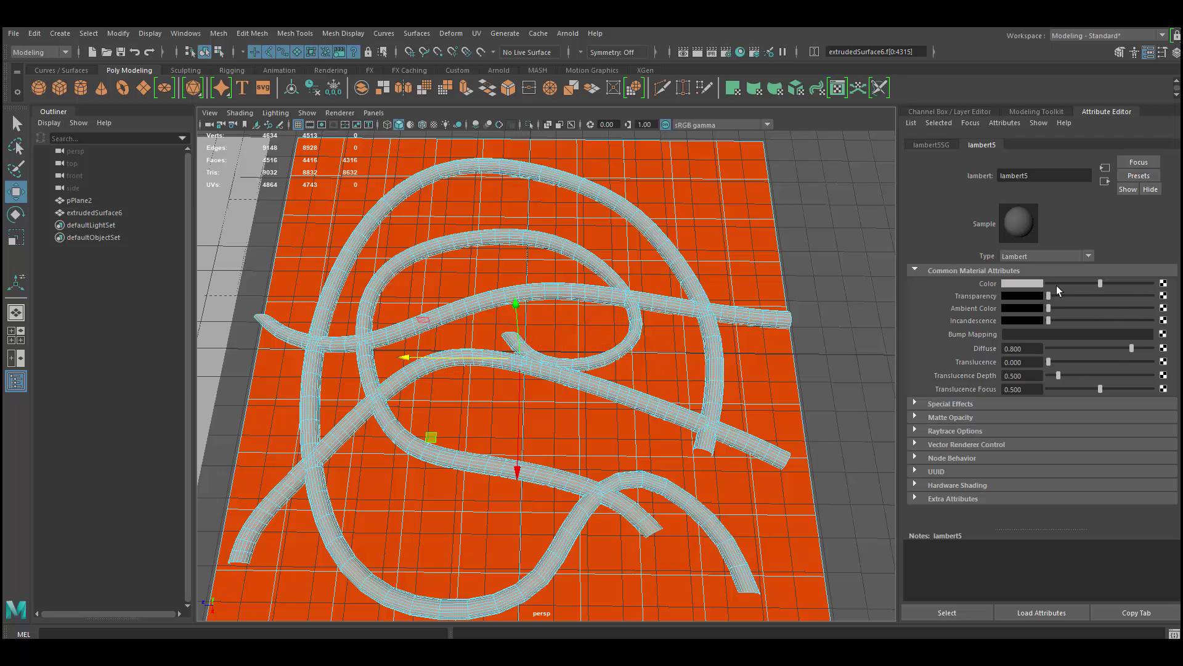
left_click(1033, 286)
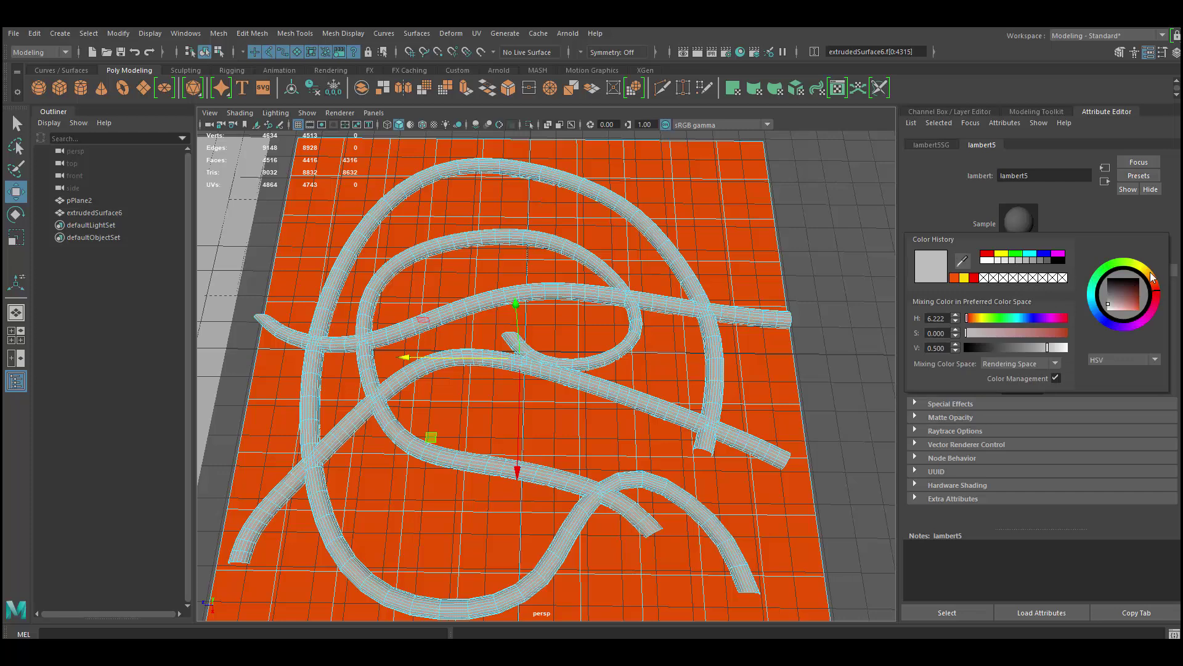
left_click_drag(1126, 304, 1155, 320)
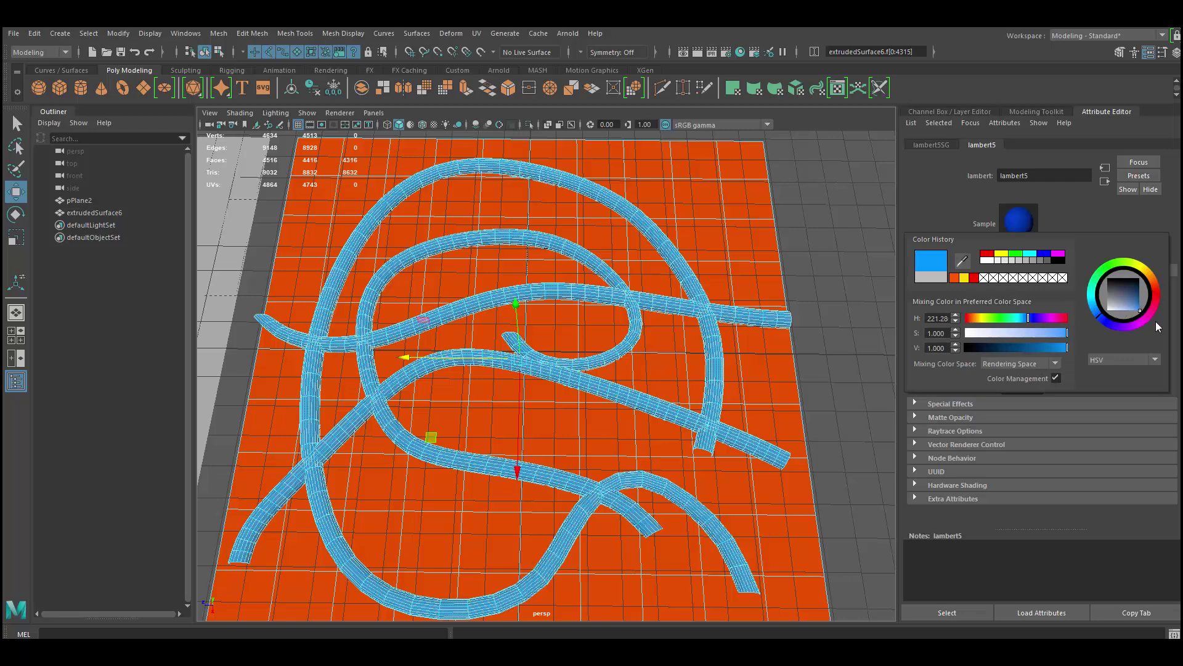
Clear the face selection, return the mesh to object mode and bring back the Channel Box.
scroll(707, 320, "down", 3)
key("q")
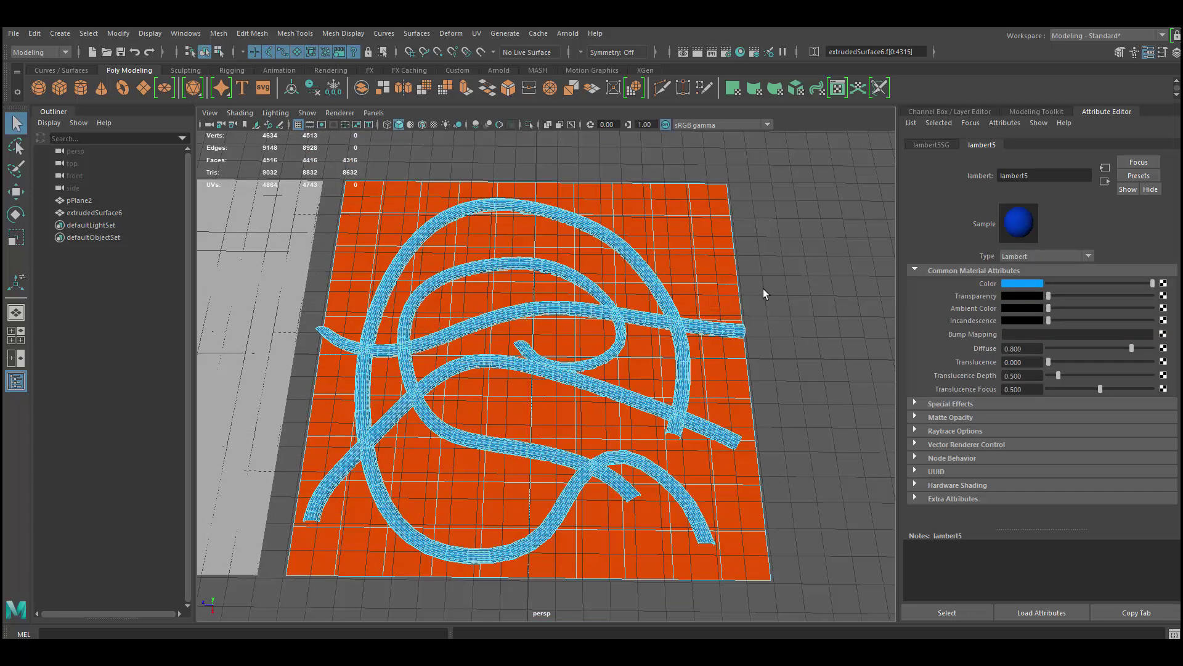
left_click(763, 288)
left_click_drag(763, 289, 610, 317, "alt")
right_click_drag(612, 307, 524, 287)
left_click_drag(524, 286, 542, 291, "alt")
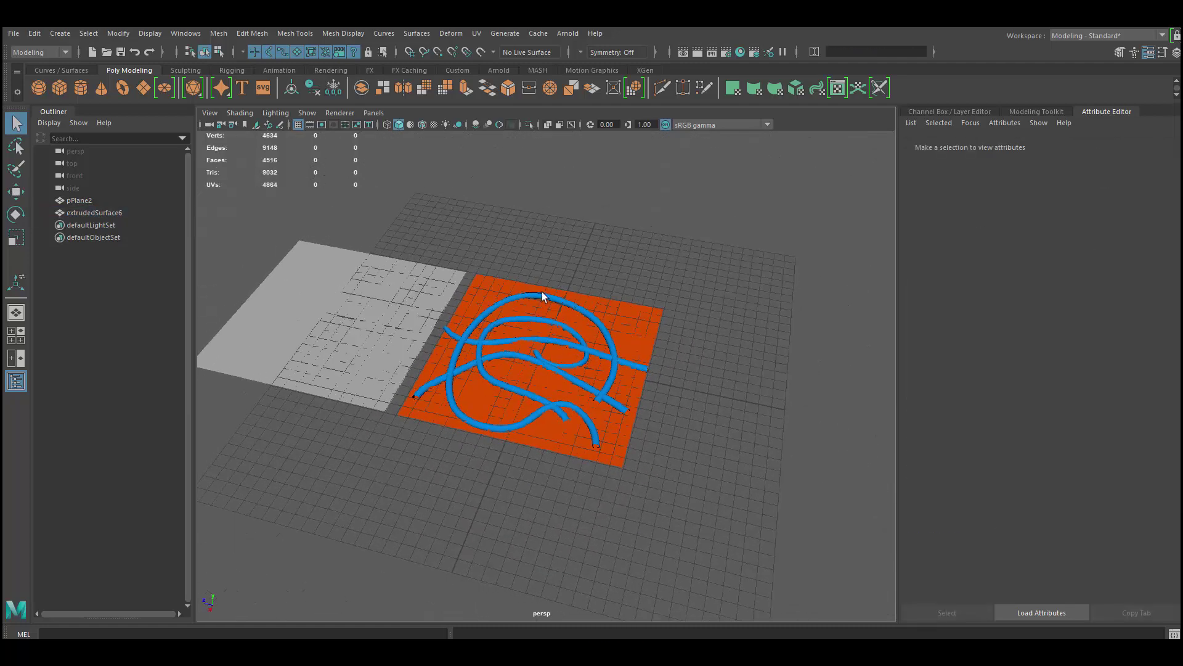
right_click_drag(542, 291, 554, 316, "alt")
key("ctrl+a")
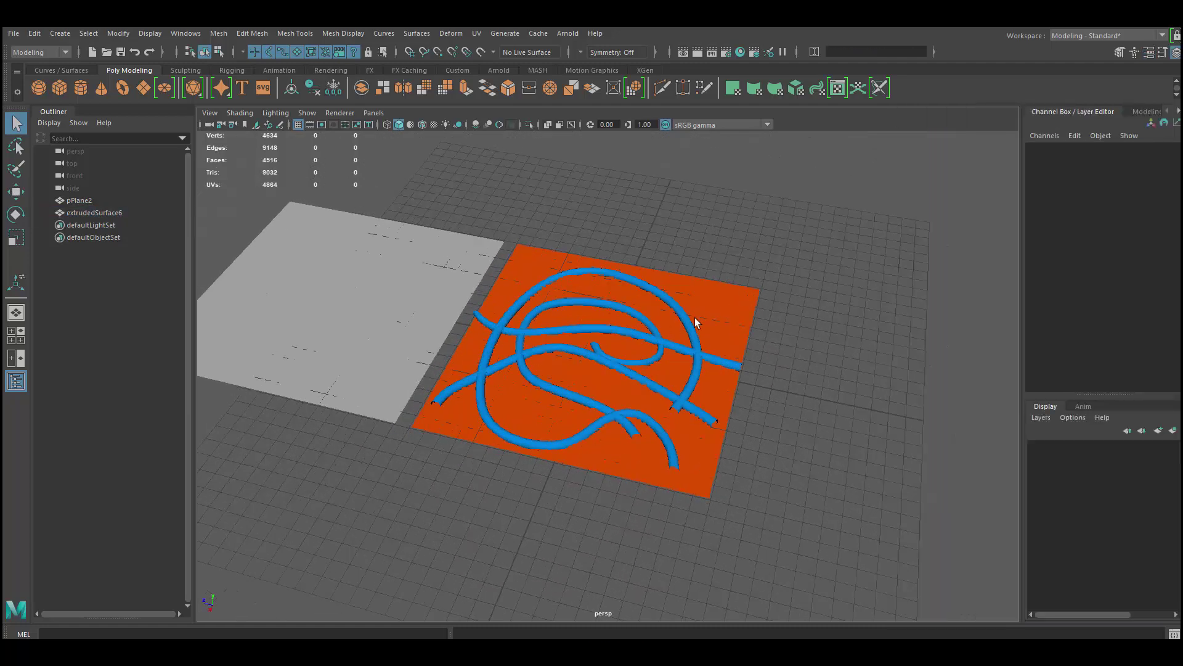
right_click_drag(681, 291, 724, 344, "alt")
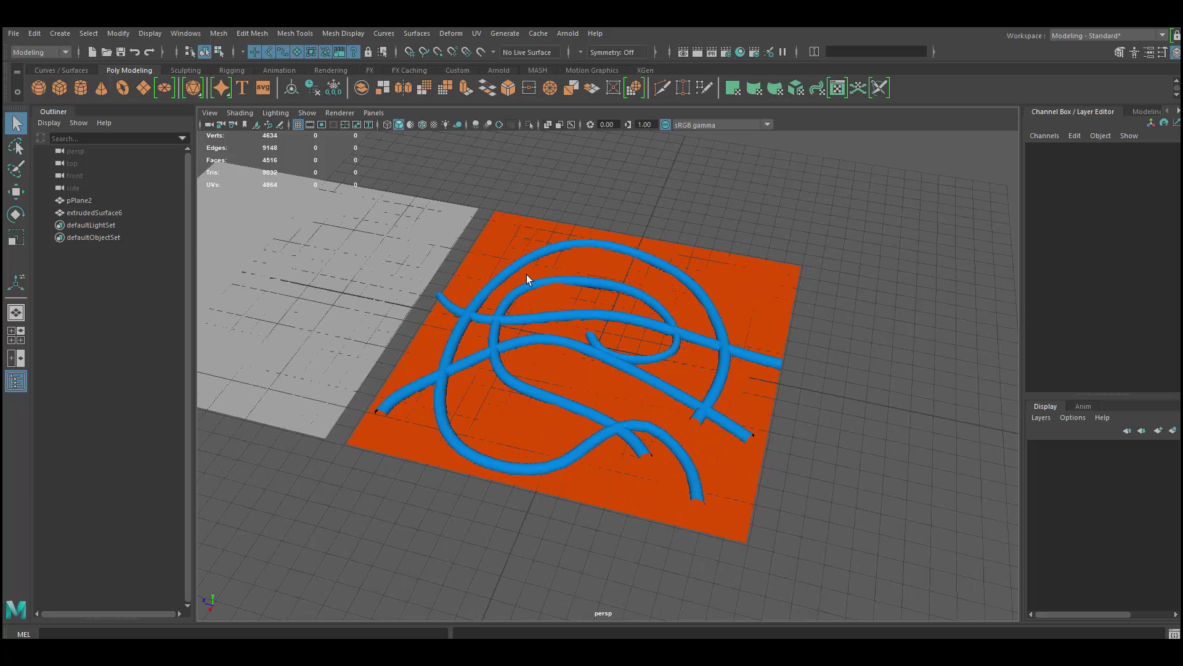
Set the Translate Z of the plain plane pPlane2 to 0 so it coincides with the coloured mesh.
right_click_drag(581, 313, 375, 309, "alt")
left_click(386, 306)
key("w")
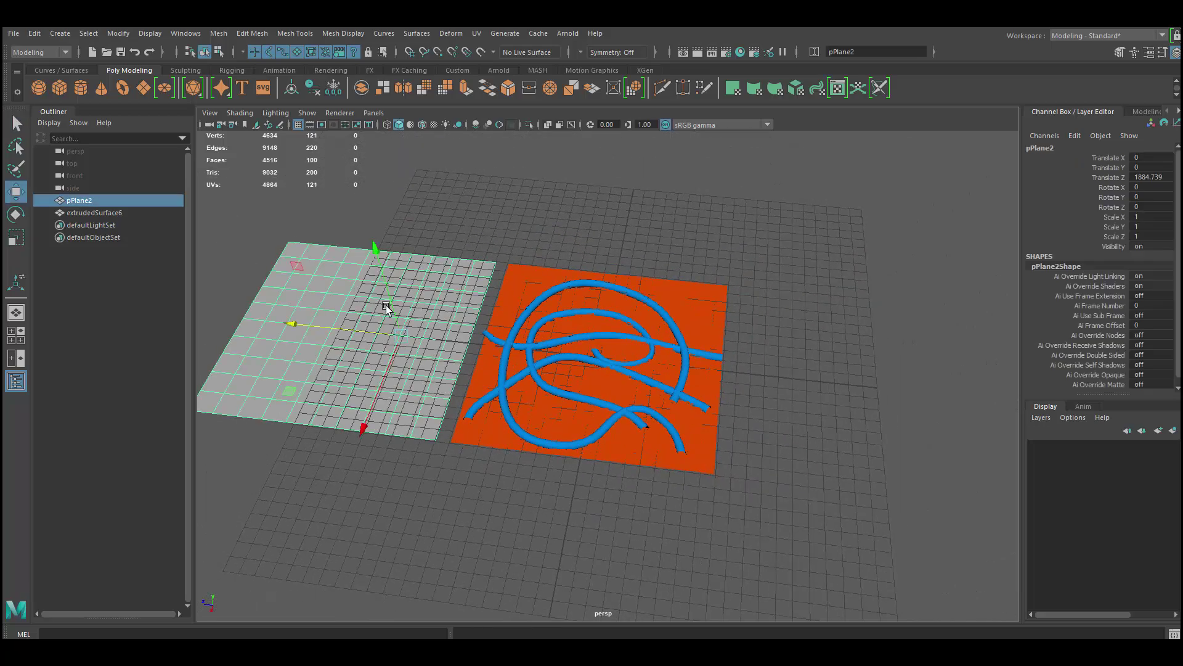
double_click(1149, 177)
type("0")
key("Return")
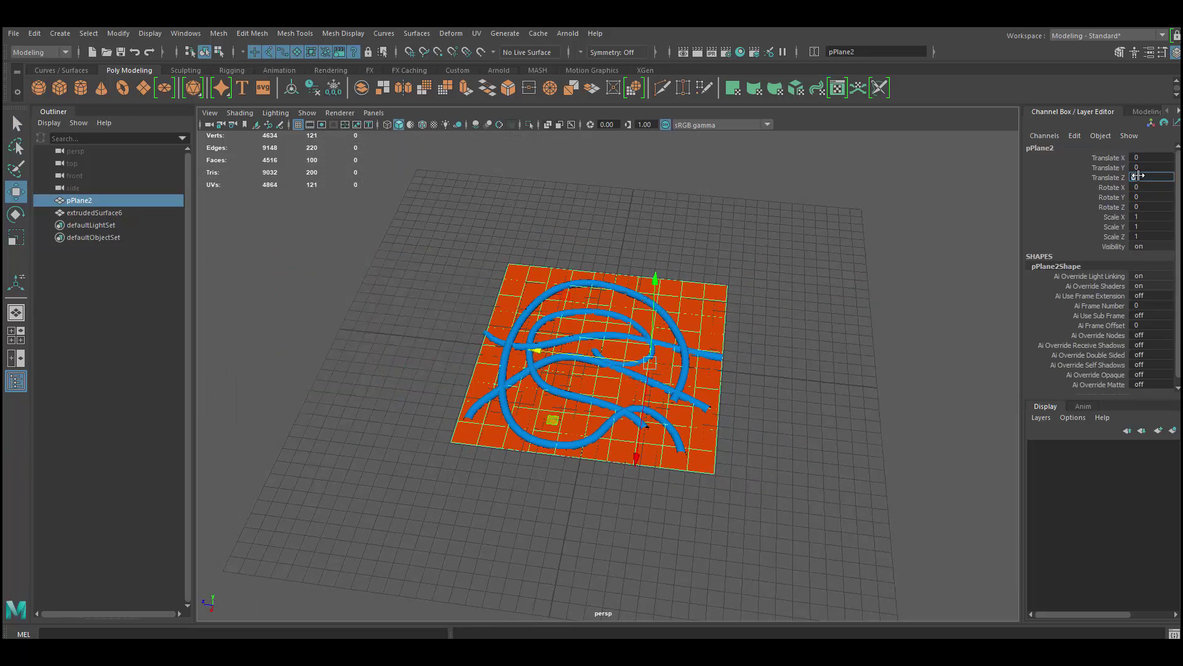
Export the selected pPlane2 as FBX, overwriting low.fbx in the "how to bake opacity" folder.
right_click_drag(609, 223, 627, 287, "alt")
key("space")
left_click(486, 241)
left_click(518, 377)
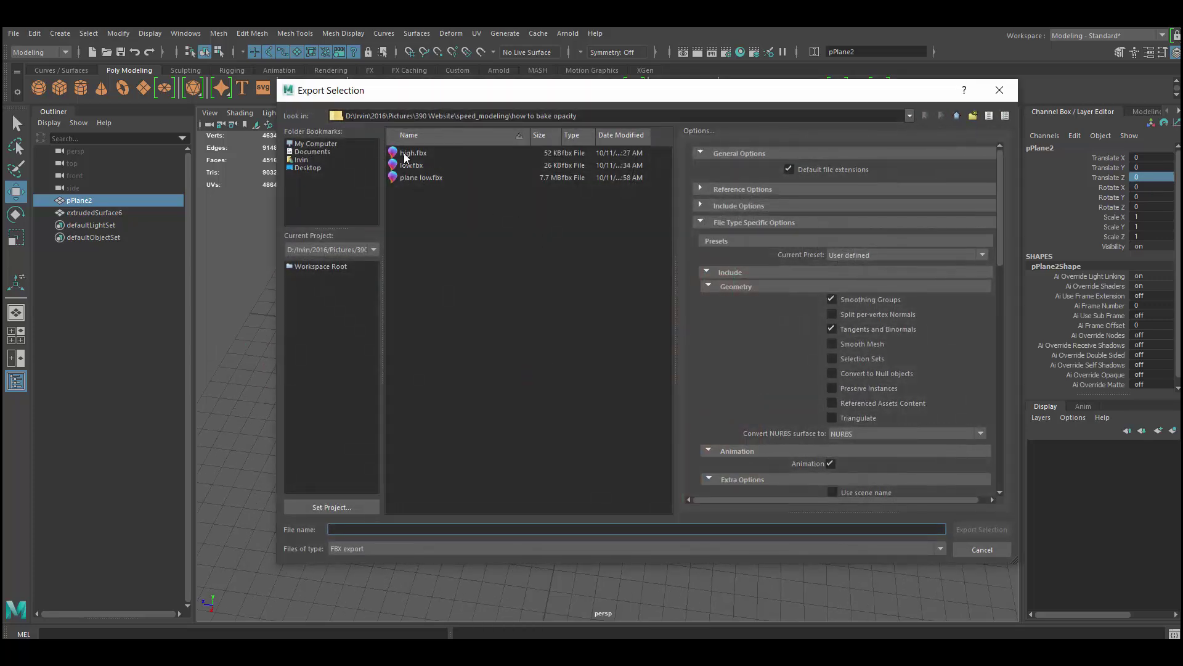
double_click(411, 164)
left_click(626, 347)
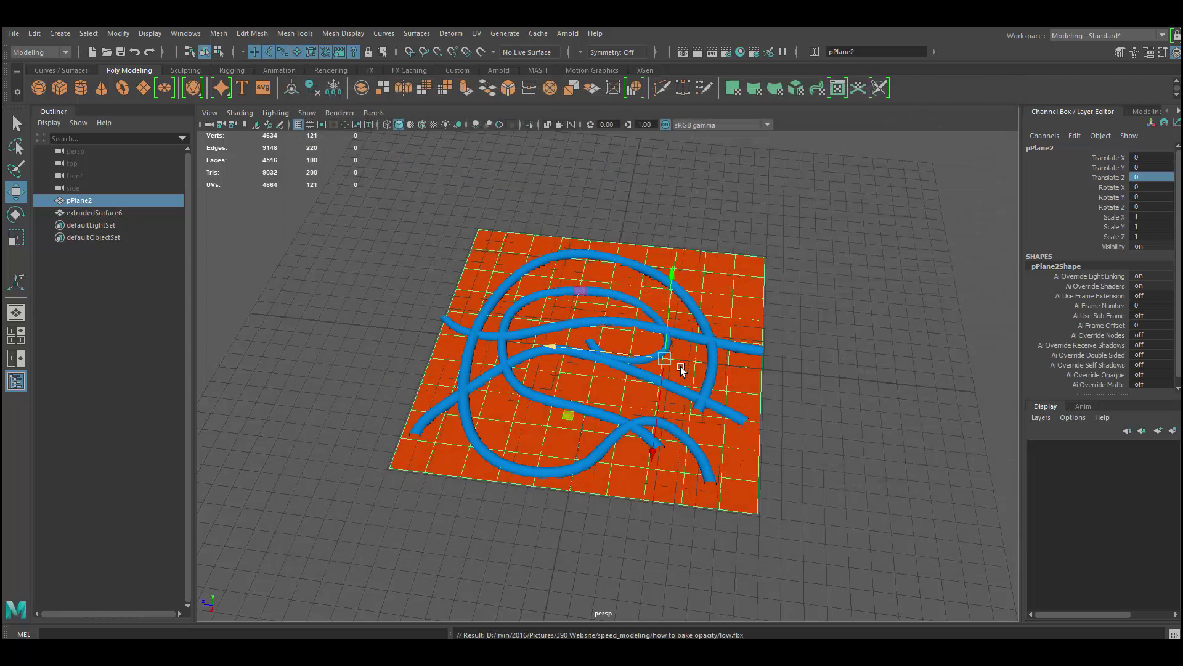
Move pPlane2 aside along Z by about 1918 and export extrudedSurface6 as FBX, overwriting high.fbx.
left_click_drag(603, 352, 270, 293)
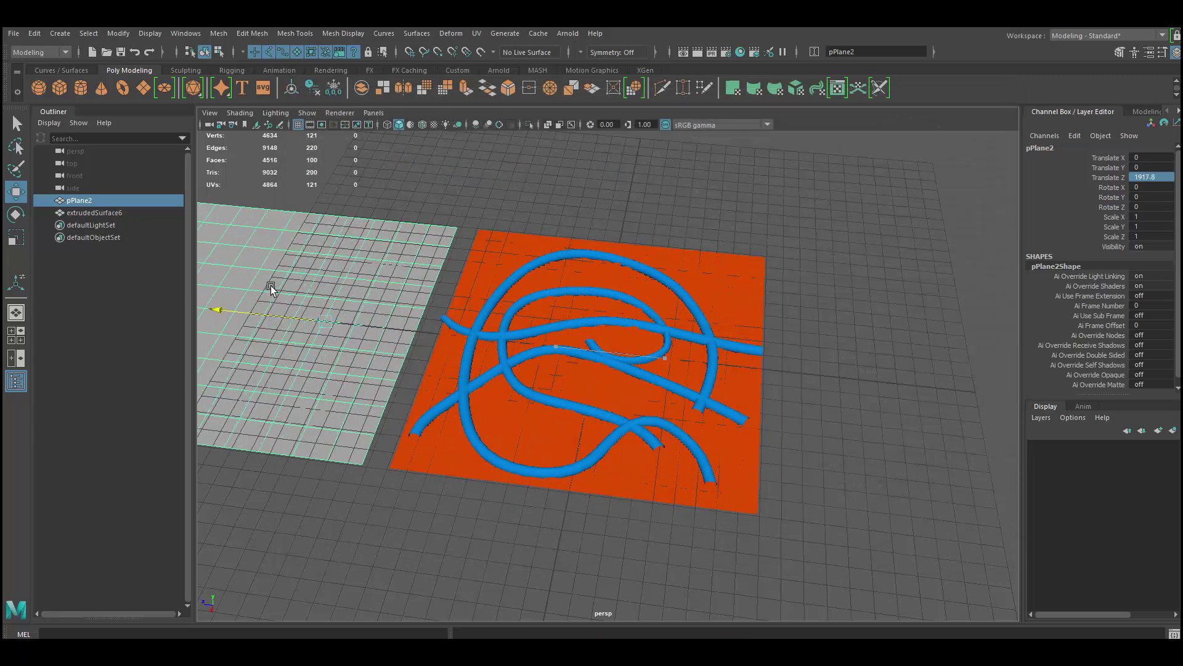
left_click(613, 339)
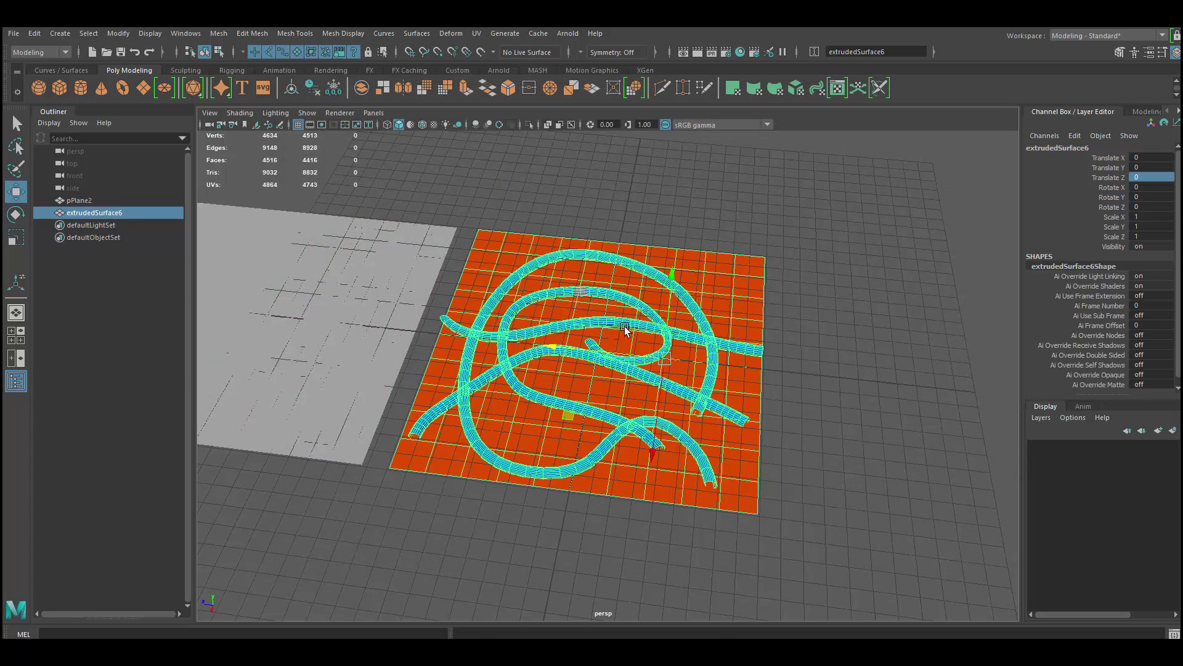
key("space")
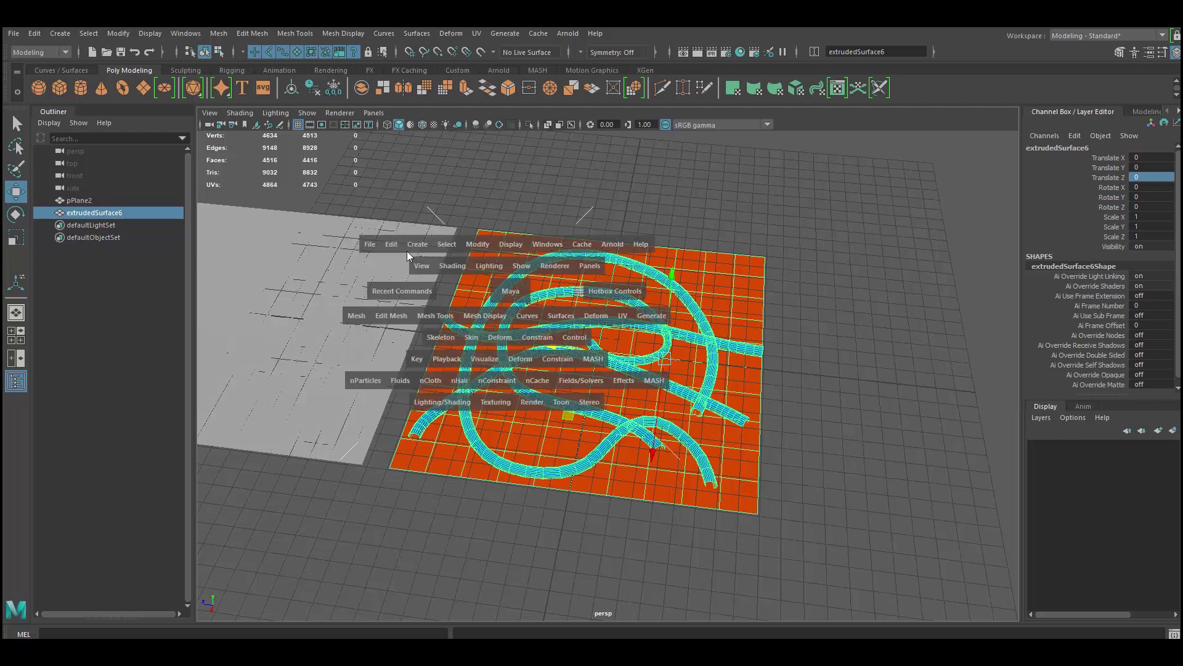
left_click(362, 243)
left_click(448, 373)
double_click(415, 153)
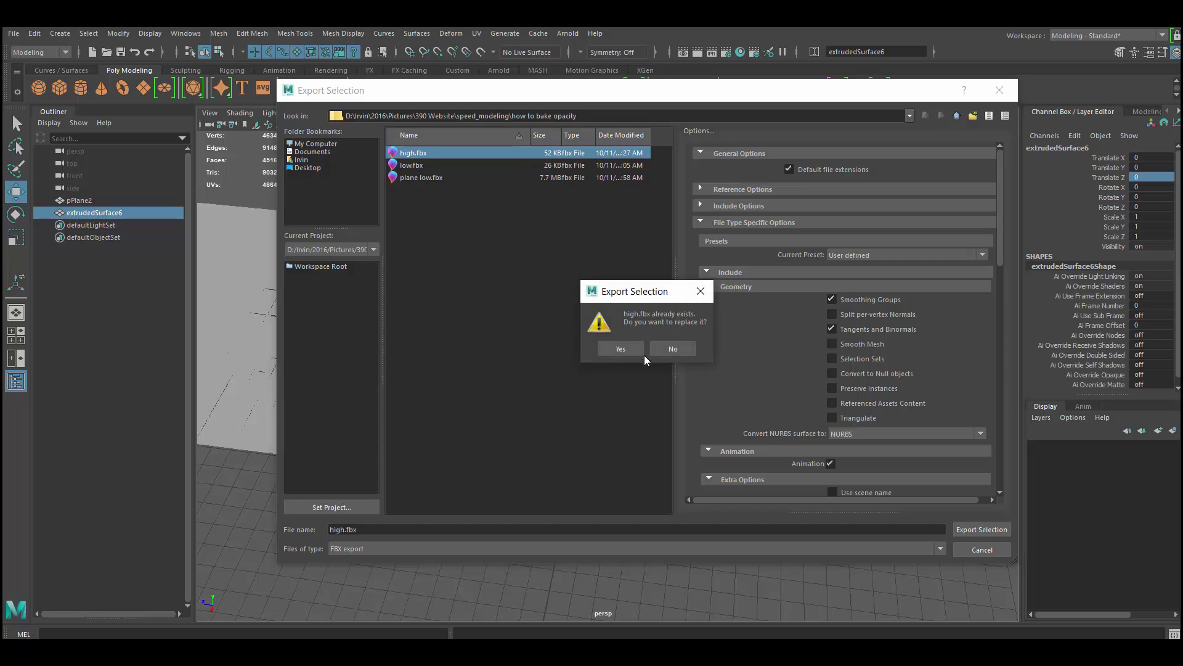
left_click(641, 352)
left_click(826, 320)
In Substance Painter, create a new project from the low FBX mesh, discarding the open project's changes.
scroll(694, 284, "up", 1)
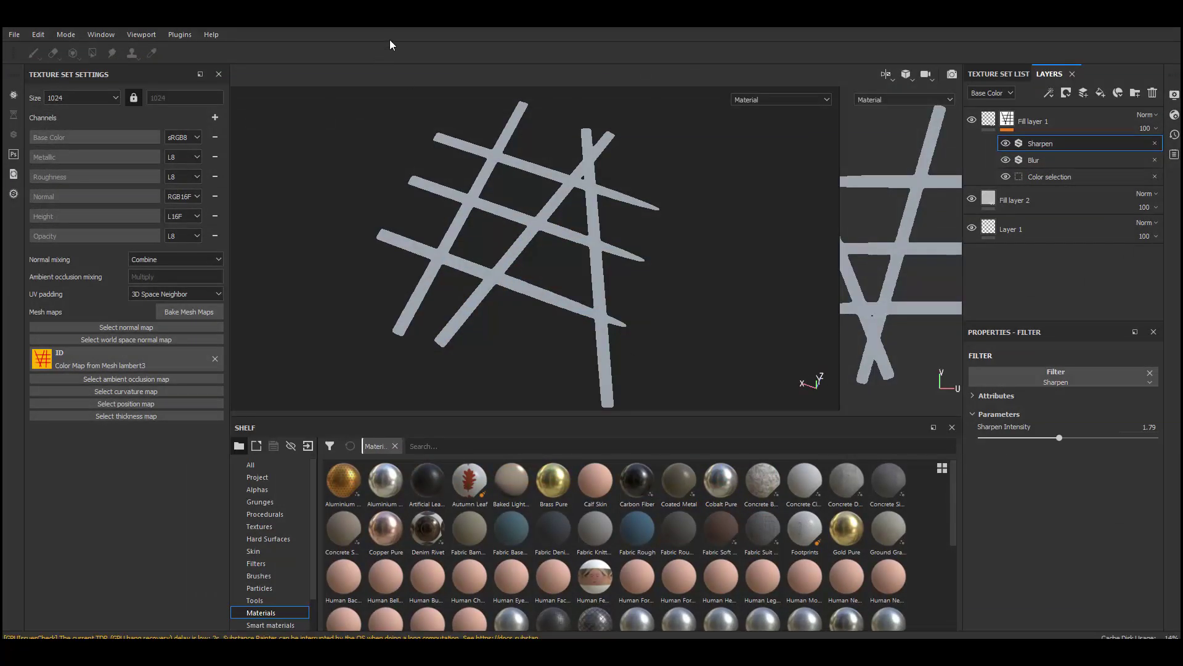
key("ctrl+n")
left_click(716, 213)
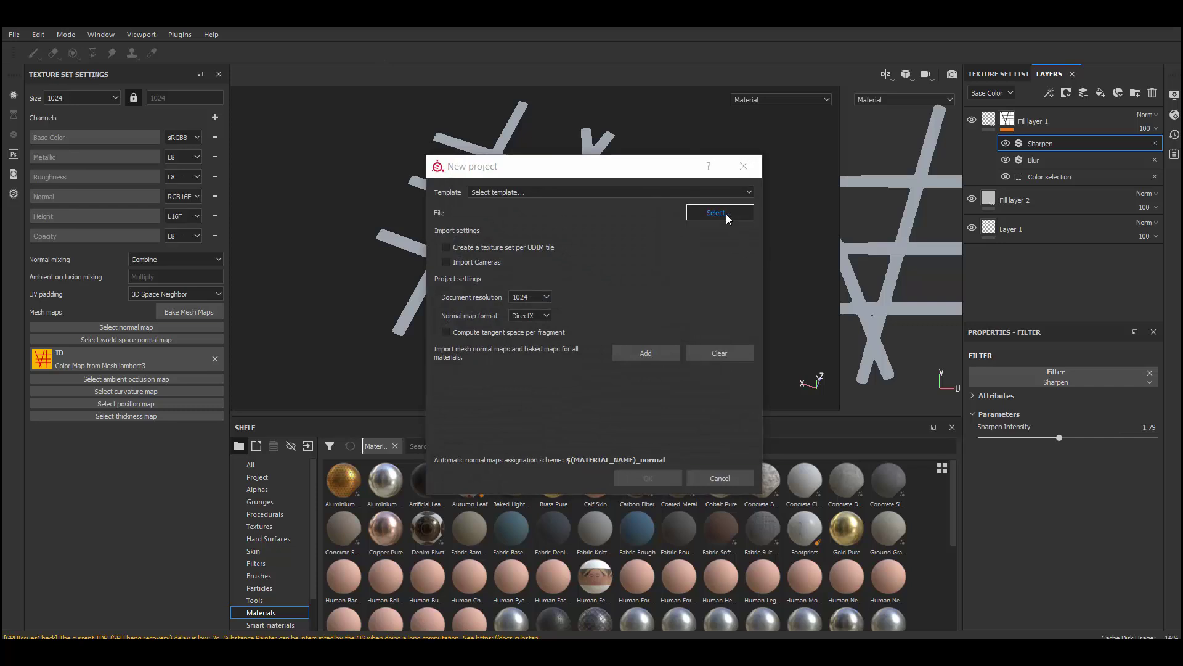
left_click(606, 304)
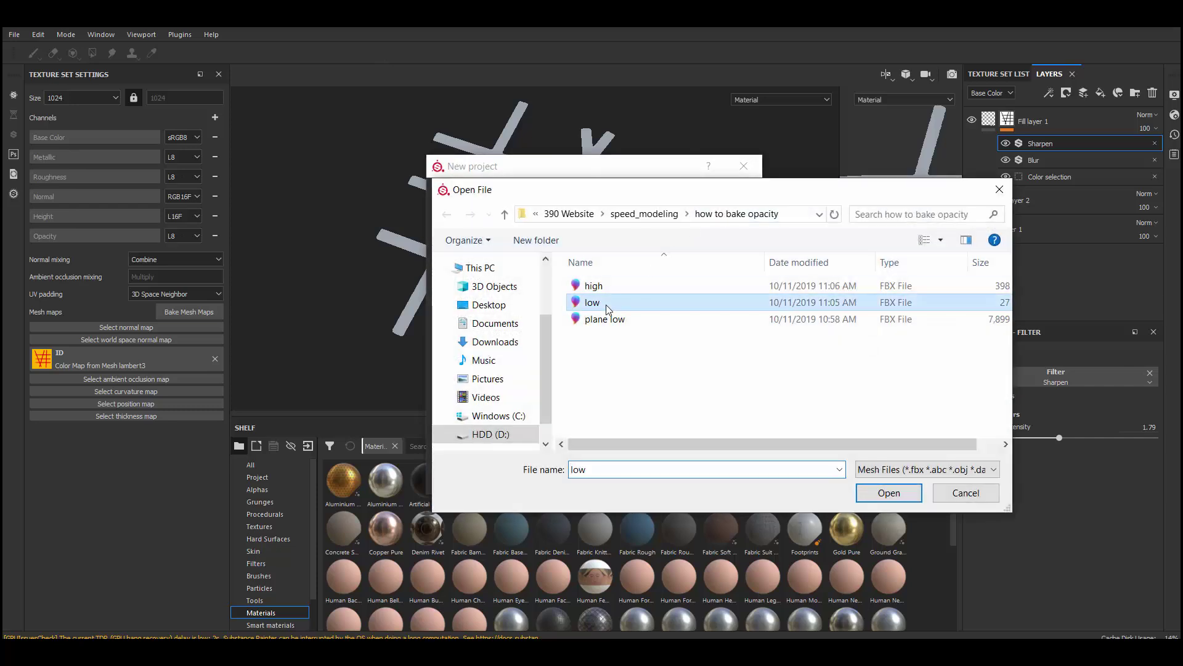
left_click(889, 492)
left_click(657, 474)
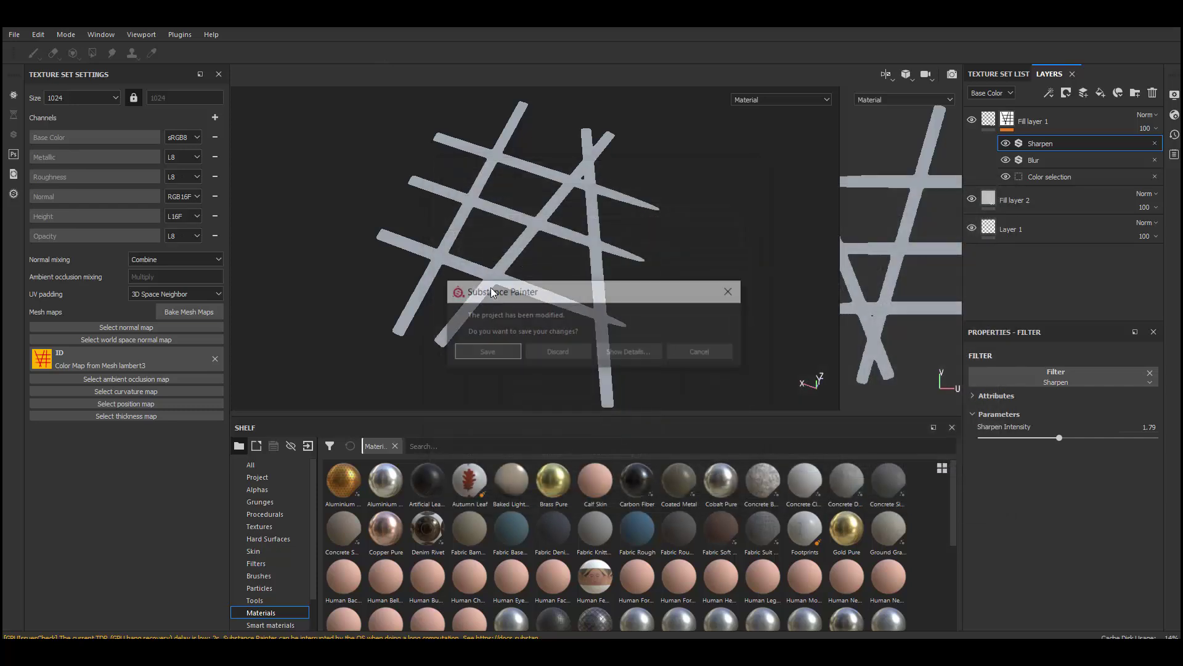
left_click(557, 351)
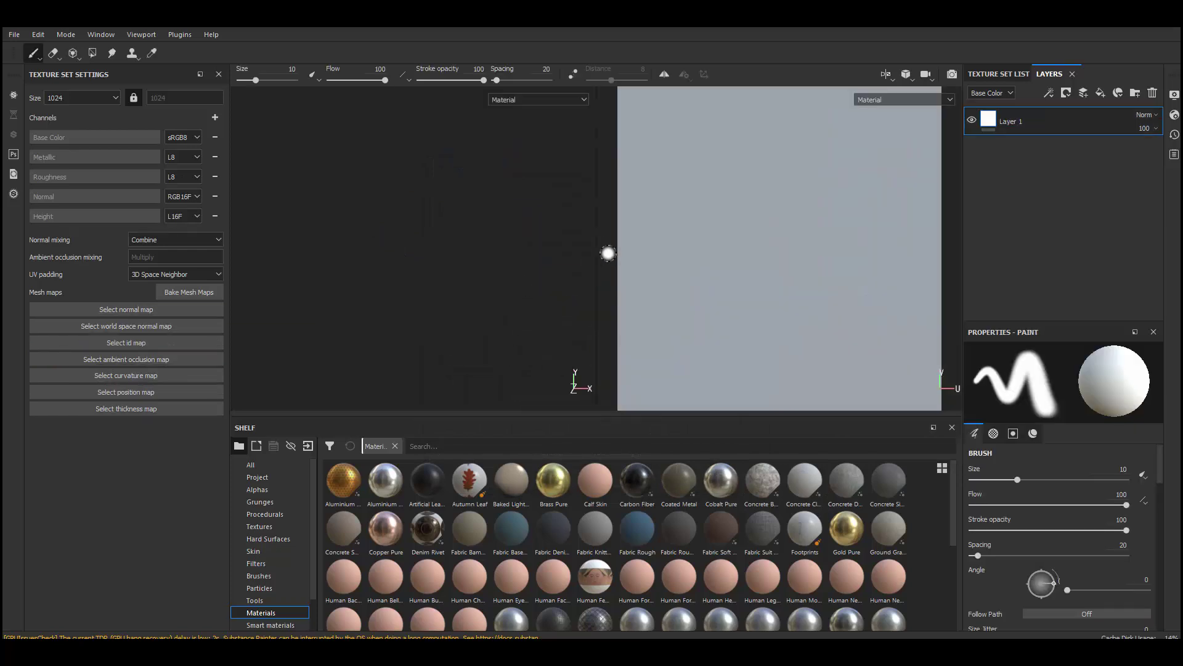
Widen the 3D viewport and frame the plane at an angle in it.
left_click_drag(616, 246, 677, 254)
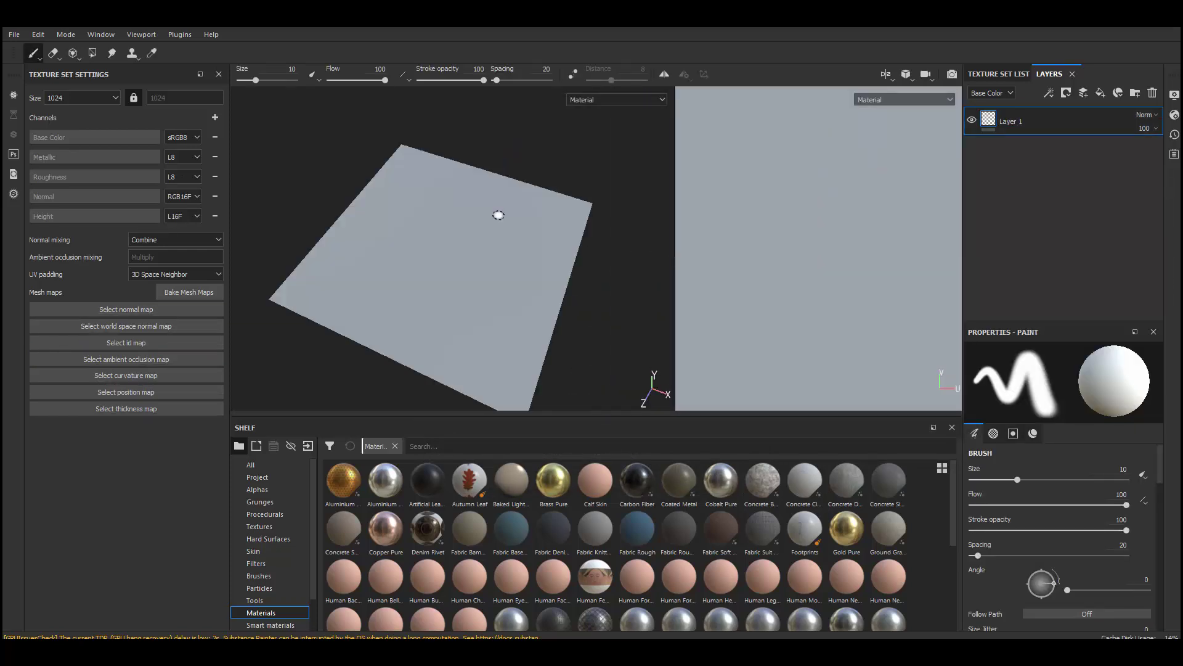
middle_click_drag(494, 229, 467, 190, "alt")
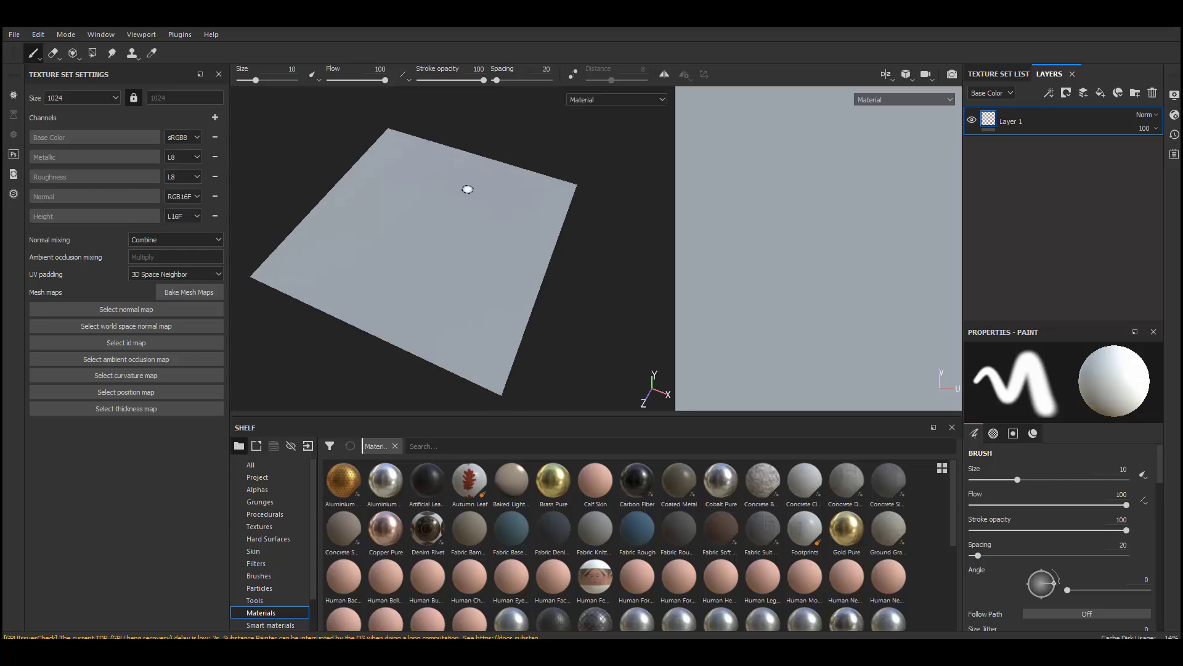
scroll(468, 190, "up", 1)
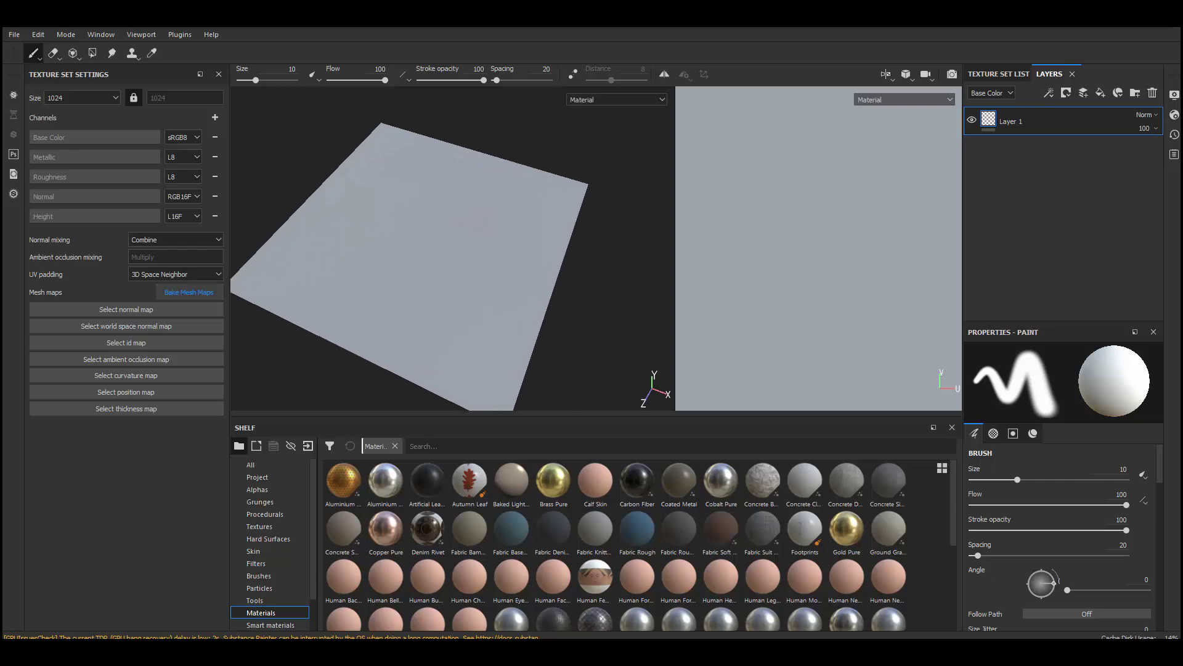
Open the mesh map baking settings, leave only the ID map enabled and set the output size to 1024.
left_click(188, 293)
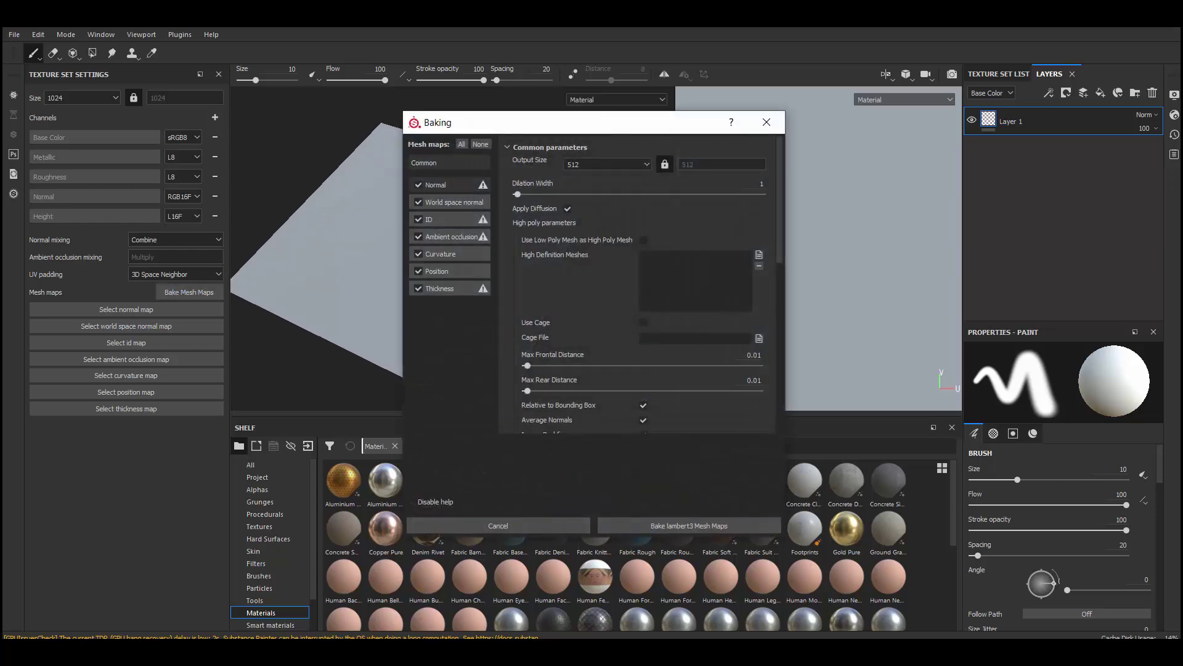
left_click(418, 184)
left_click(418, 202)
left_click(419, 237)
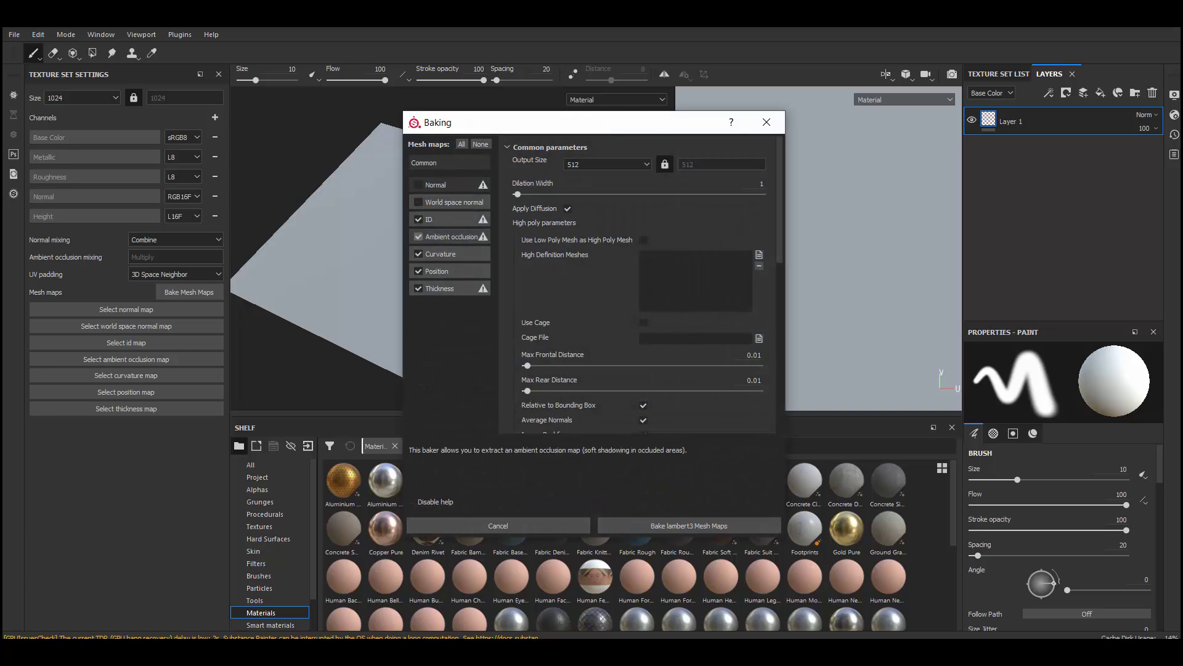
left_click(419, 254)
left_click(419, 272)
left_click(418, 288)
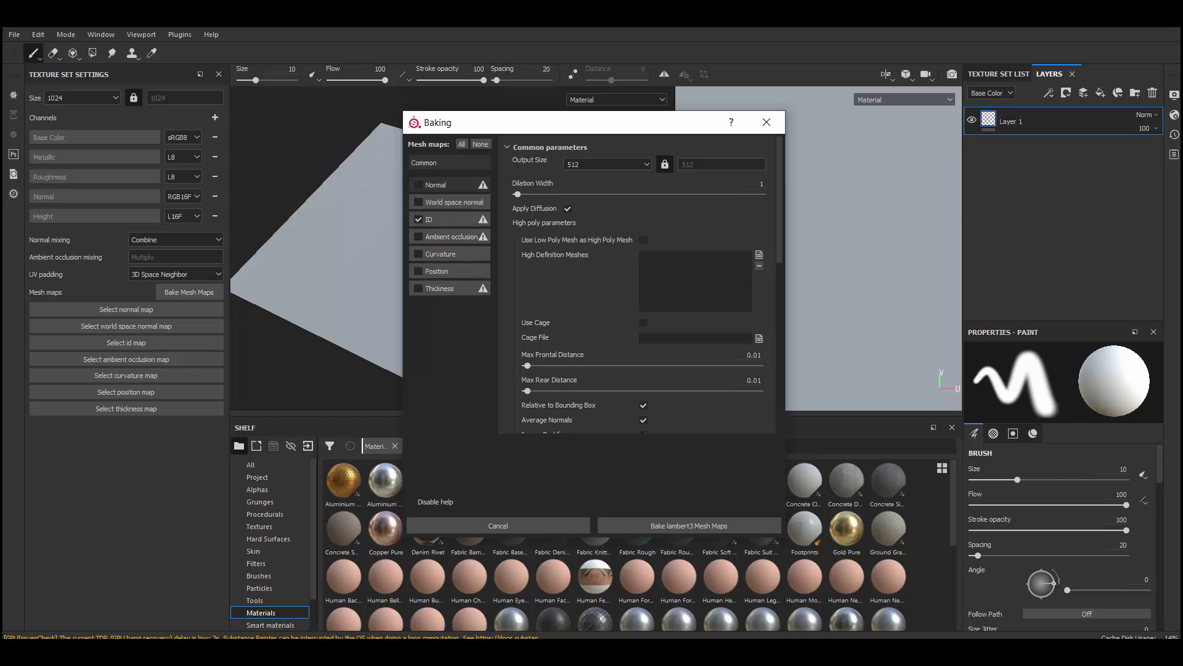
left_click(607, 164)
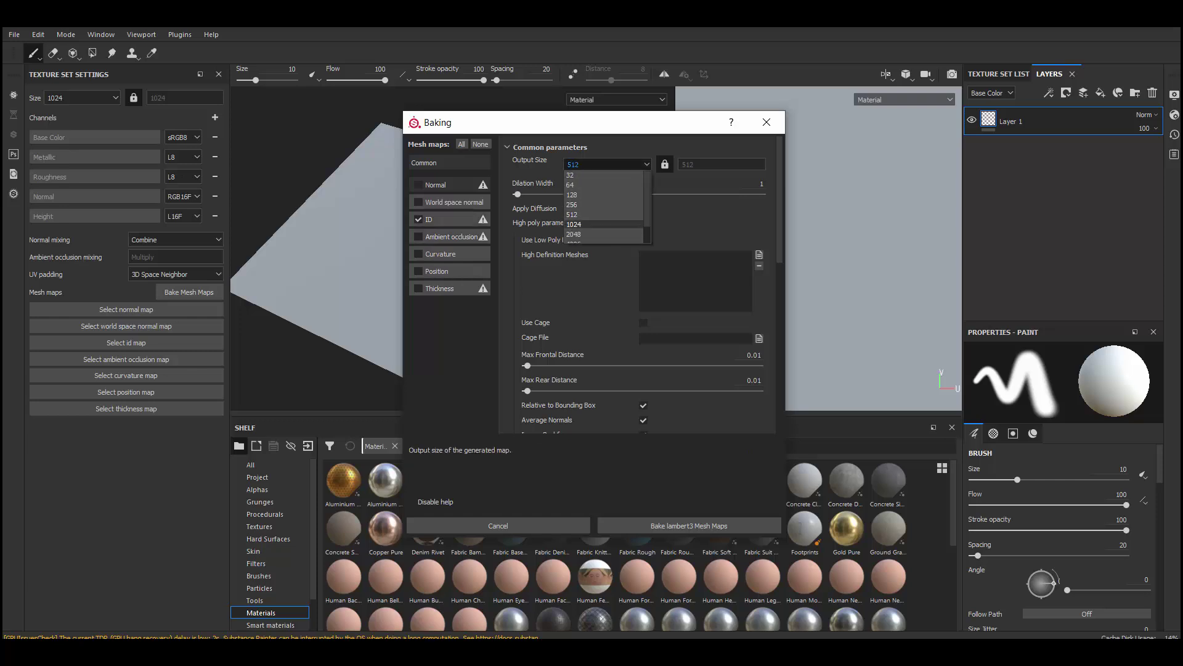
left_click(573, 224)
Set the ID baker's color source to Material Color and bake the lambert3 mesh maps.
scroll(580, 296, "down", 3)
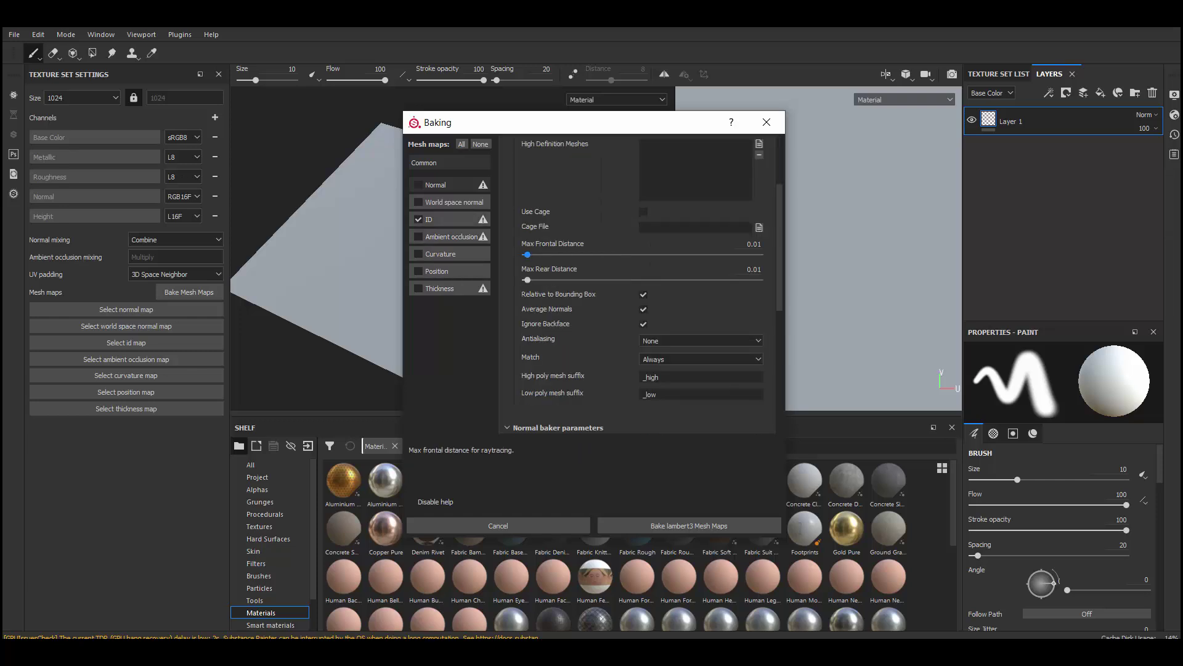
left_click(448, 220)
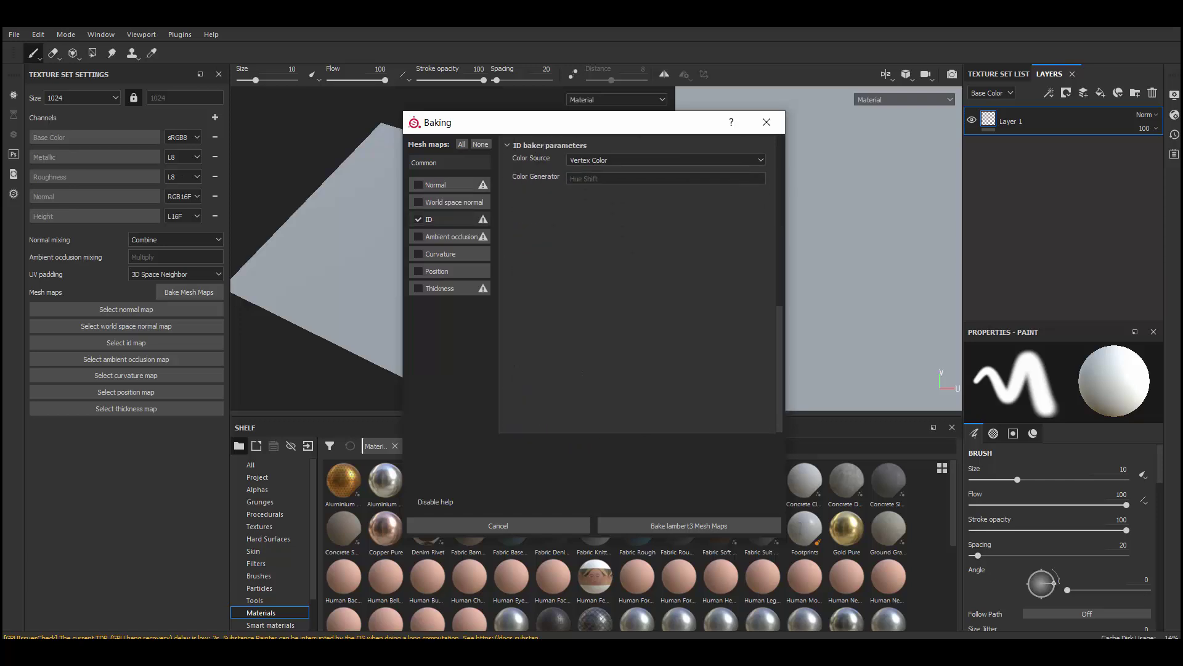
left_click(592, 160)
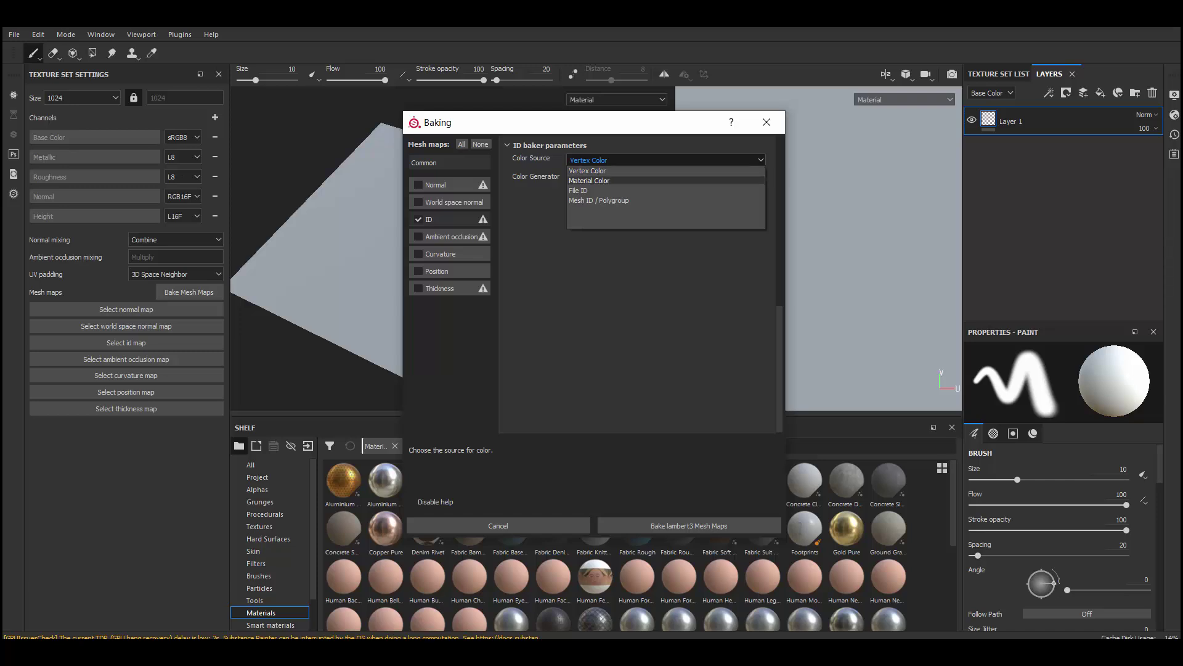
left_click(589, 180)
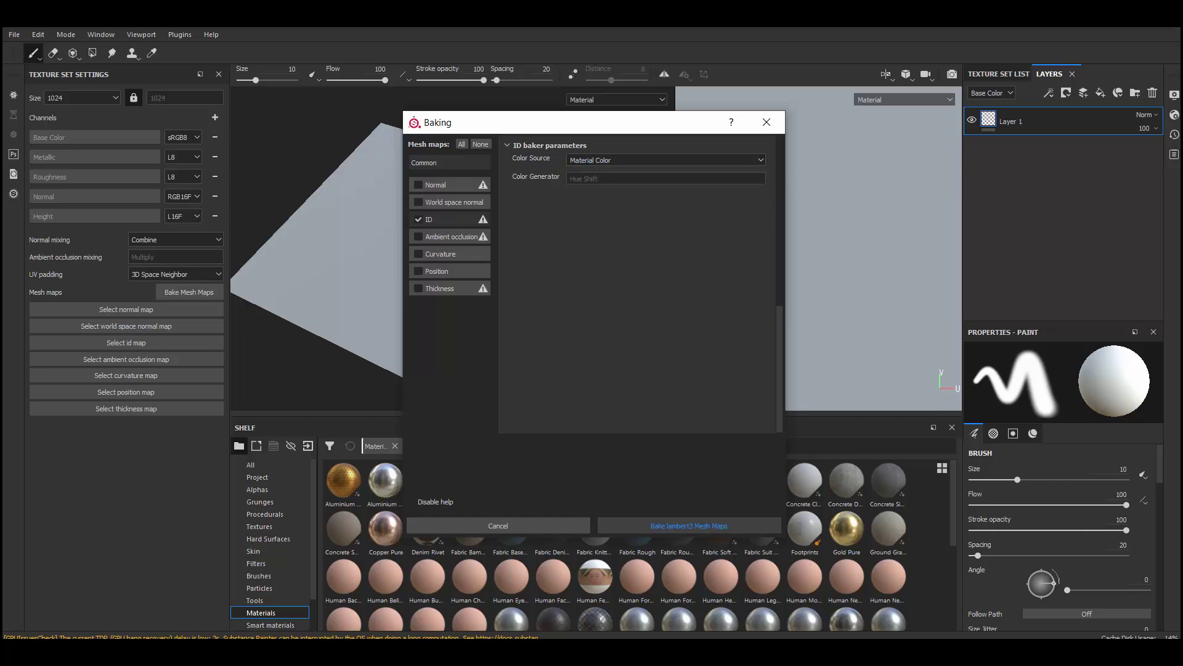
left_click(689, 525)
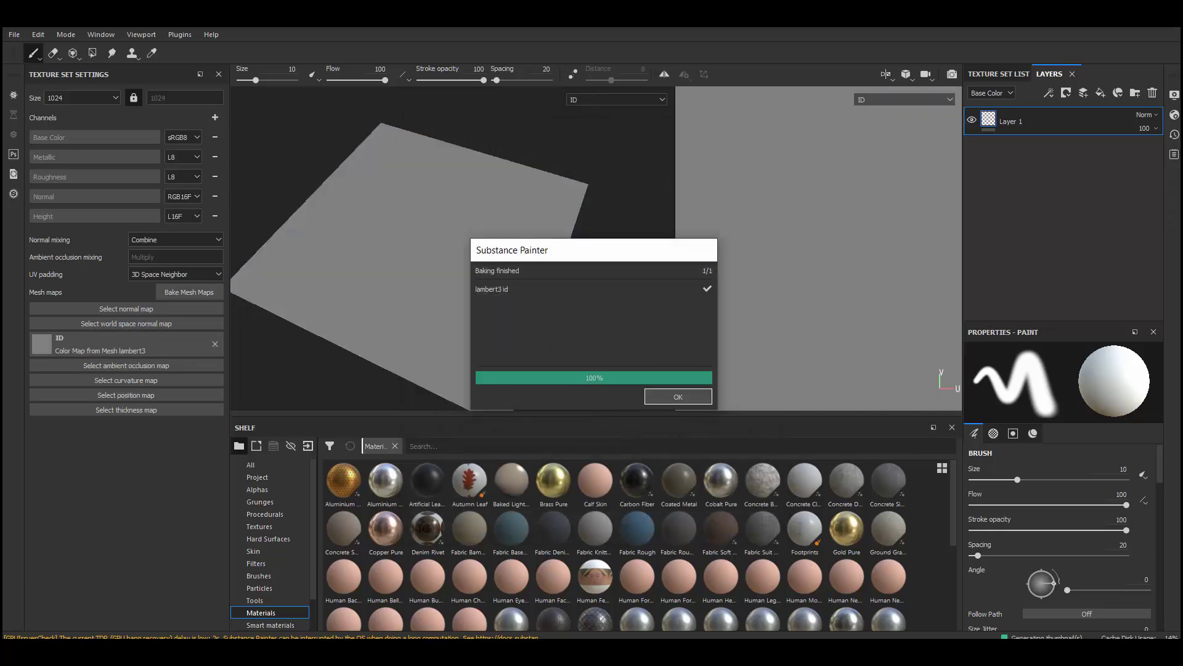
left_click(677, 396)
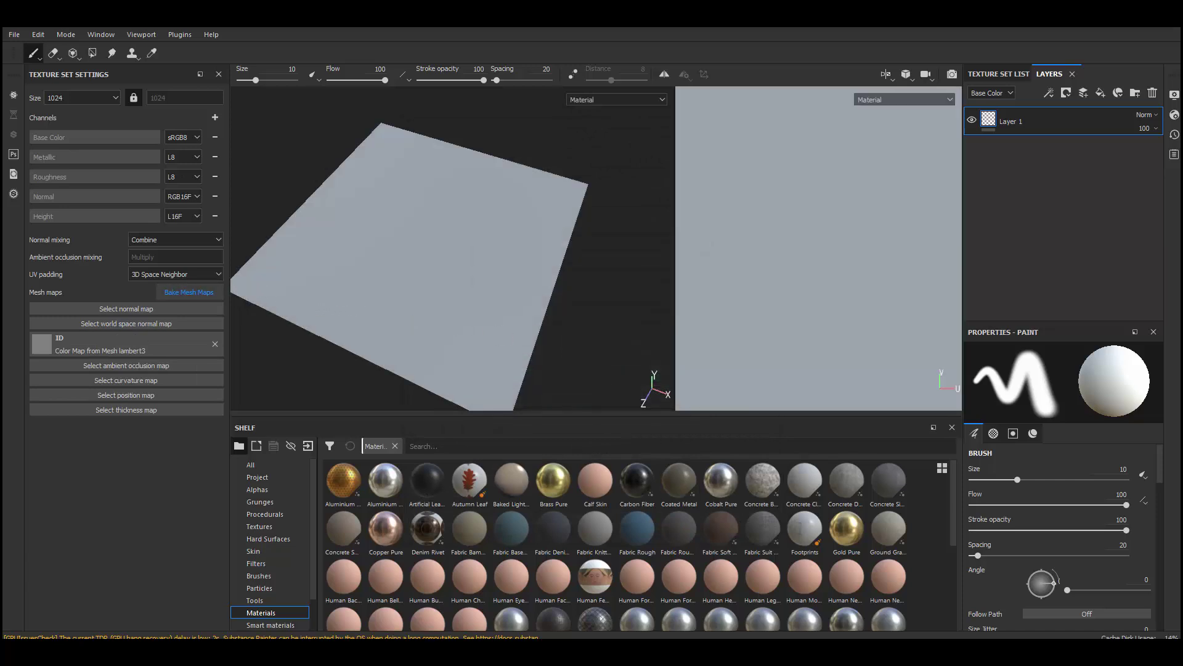
Load the high-poly FBX as the high definition mesh and bake the ID map again.
left_click(188, 292)
left_click(759, 255)
double_click(744, 242)
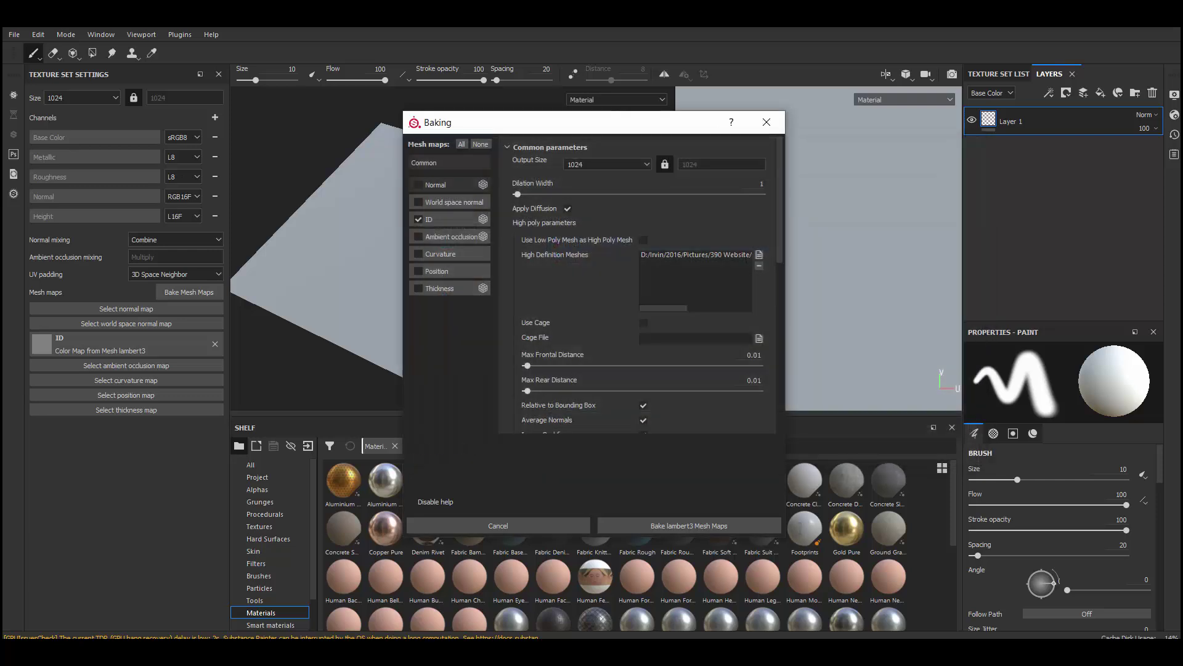
scroll(638, 283, "down", 2)
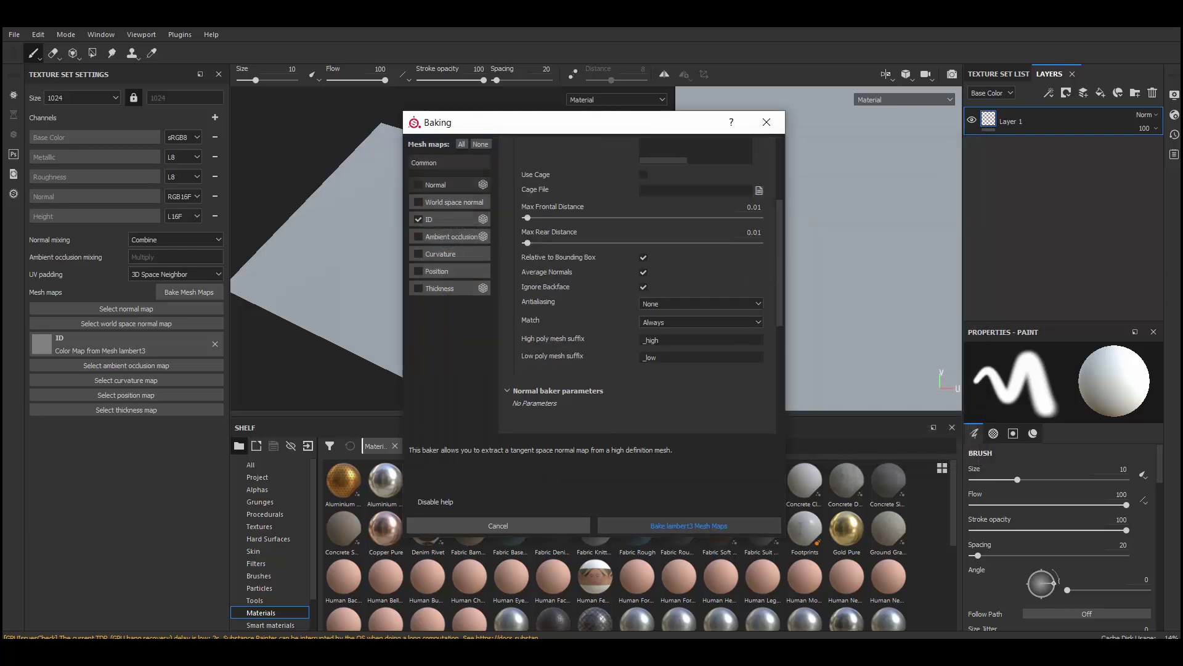
scroll(638, 283, "up", 2)
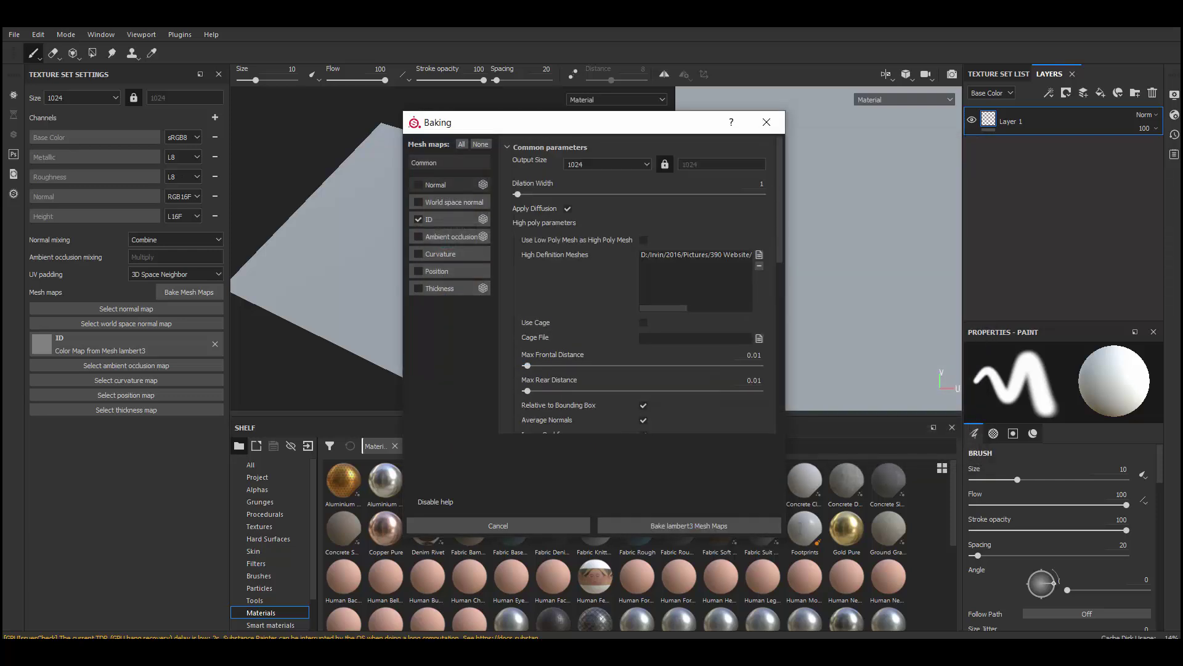
scroll(638, 283, "down", 3)
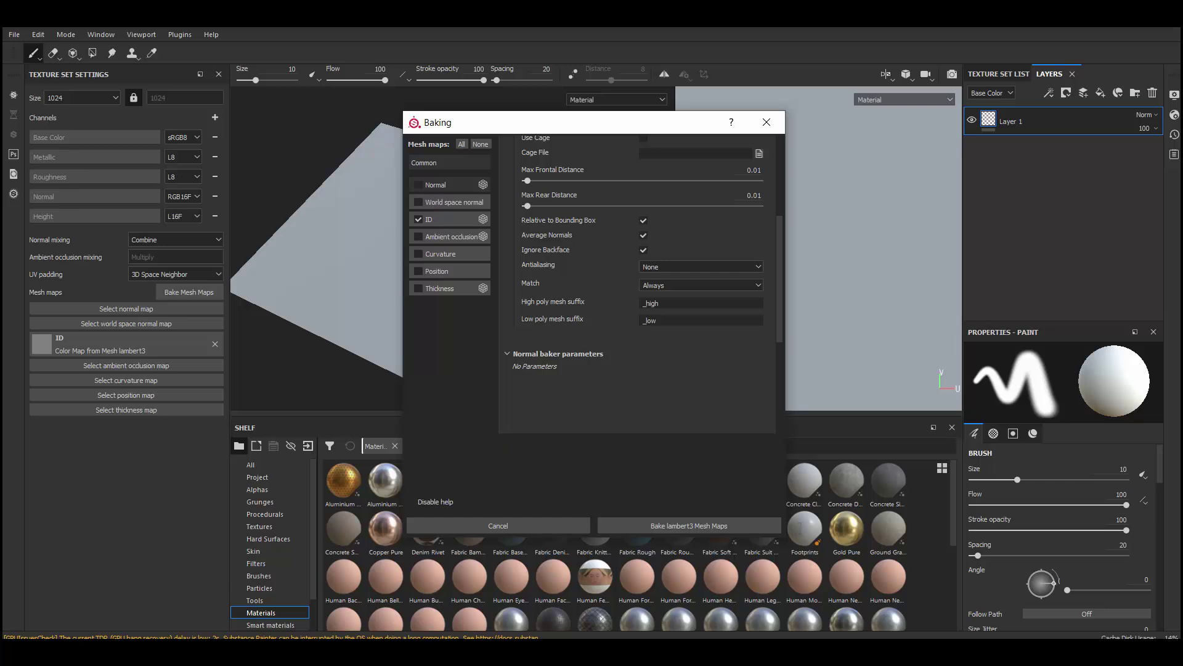
left_click(689, 526)
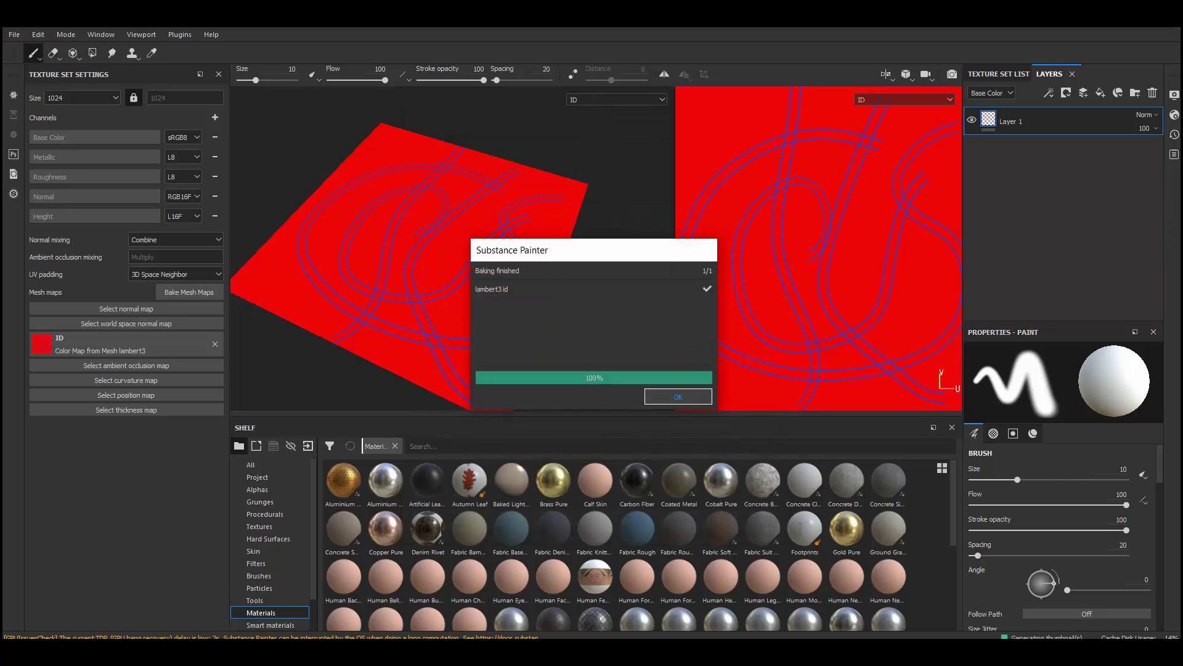
left_click(678, 396)
Display the baked ID map on the plane and widen the 3D viewport to inspect the blue curves closely.
left_click_drag(505, 256, 558, 257, "alt")
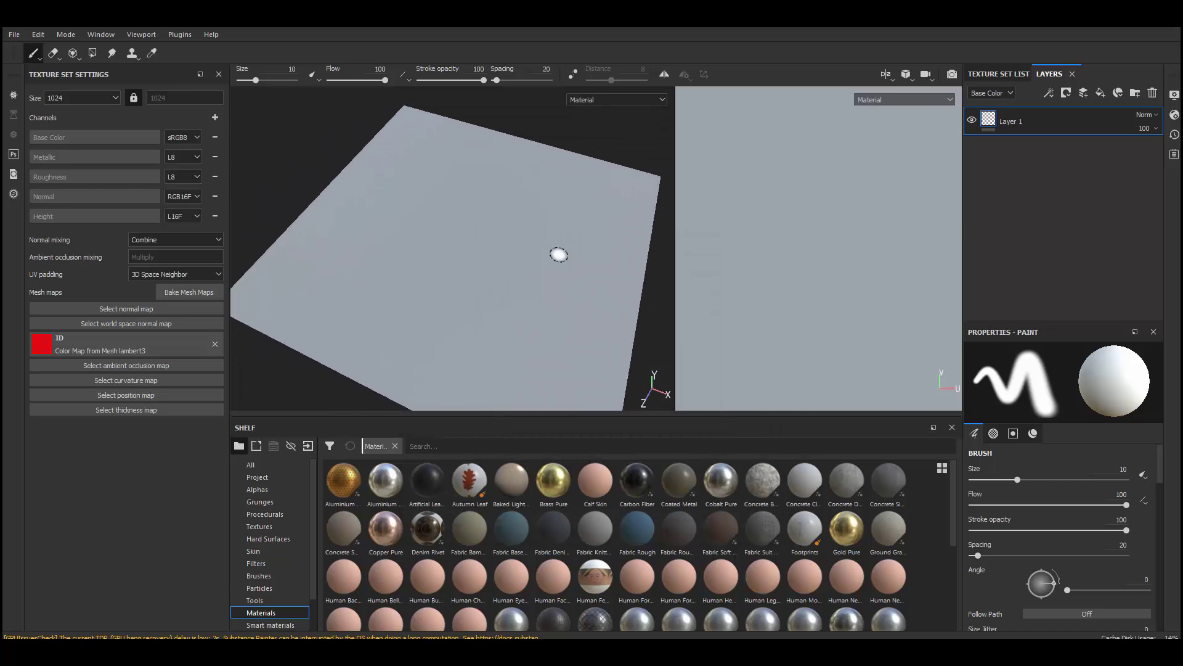
key("b")
left_click(616, 99)
left_click(586, 183)
left_click_drag(675, 249, 908, 248)
mouse_move(569, 248)
left_mouse_down("alt")
mouse_move(542, 248)
mouse_move(569, 259)
left_mouse_up("alt")
scroll(569, 259, "up", 3)
middle_click_drag(569, 259, 580, 215, "alt")
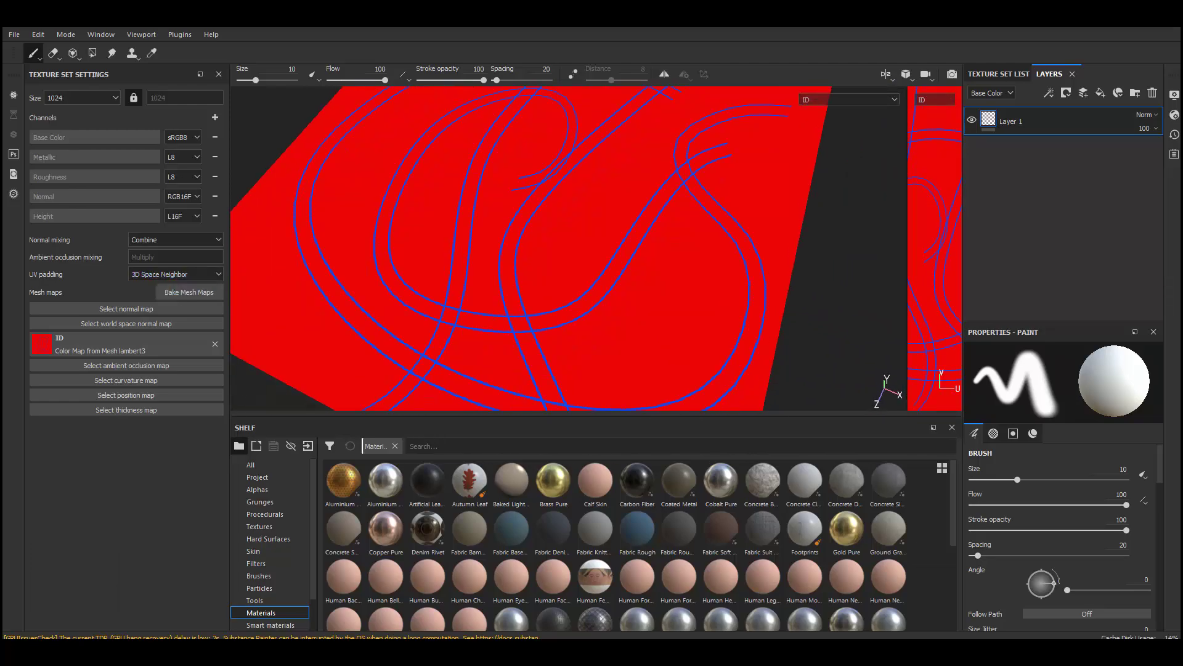
Set the max frontal and max rear distances to 0.025 and rebake the ID map.
left_click(189, 292)
scroll(616, 327, "down", 1)
left_click_drag(527, 328, 531, 353)
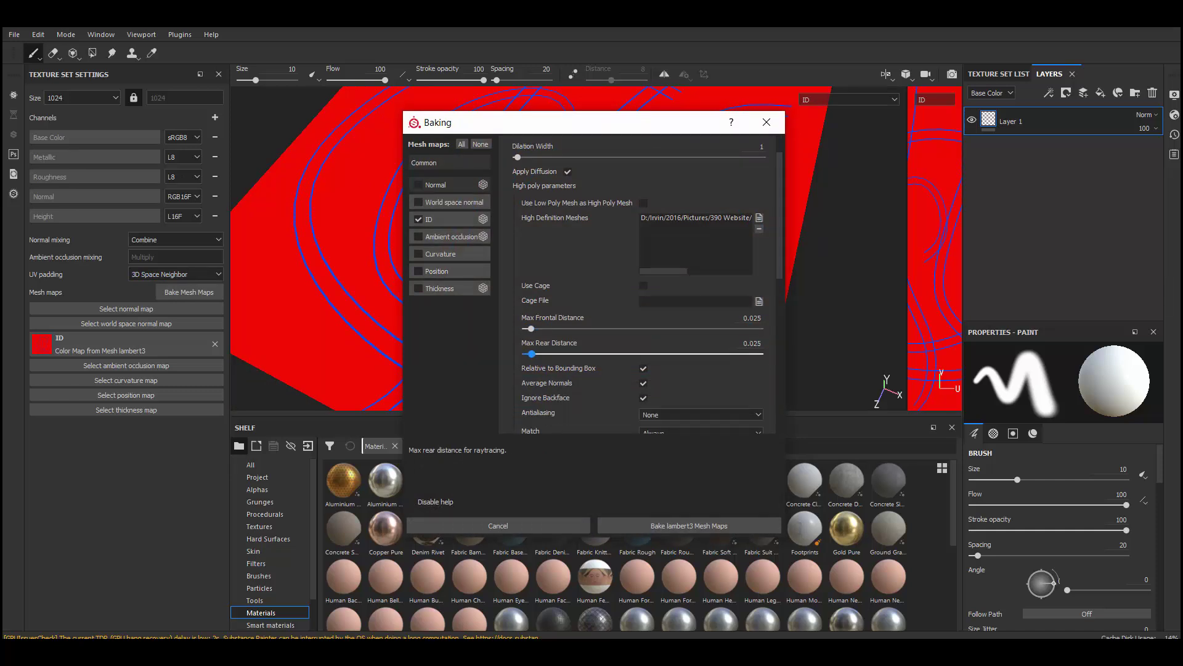
left_click(689, 525)
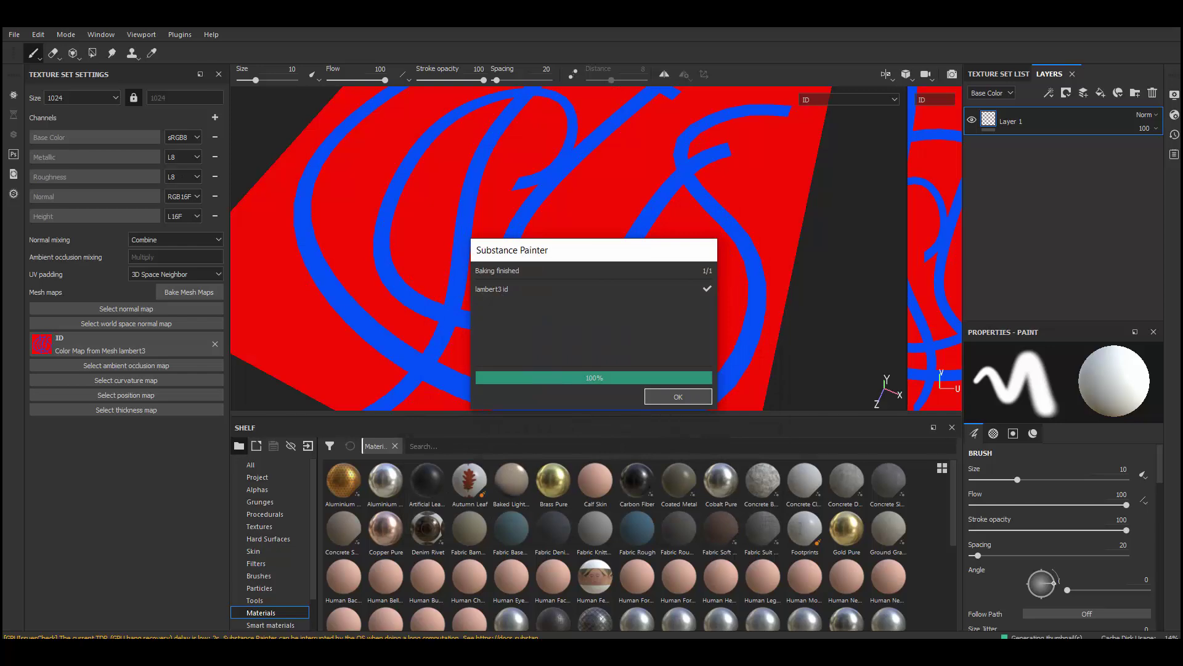
Inspect a blue band's edges up close and rebake the ID map with antialiasing set to Subsampling 8x8.
left_click_drag(633, 252, 633, 283, "alt")
scroll(682, 167, "up", 4)
left_click_drag(681, 167, 682, 182, "alt")
scroll(592, 247, "up", 2)
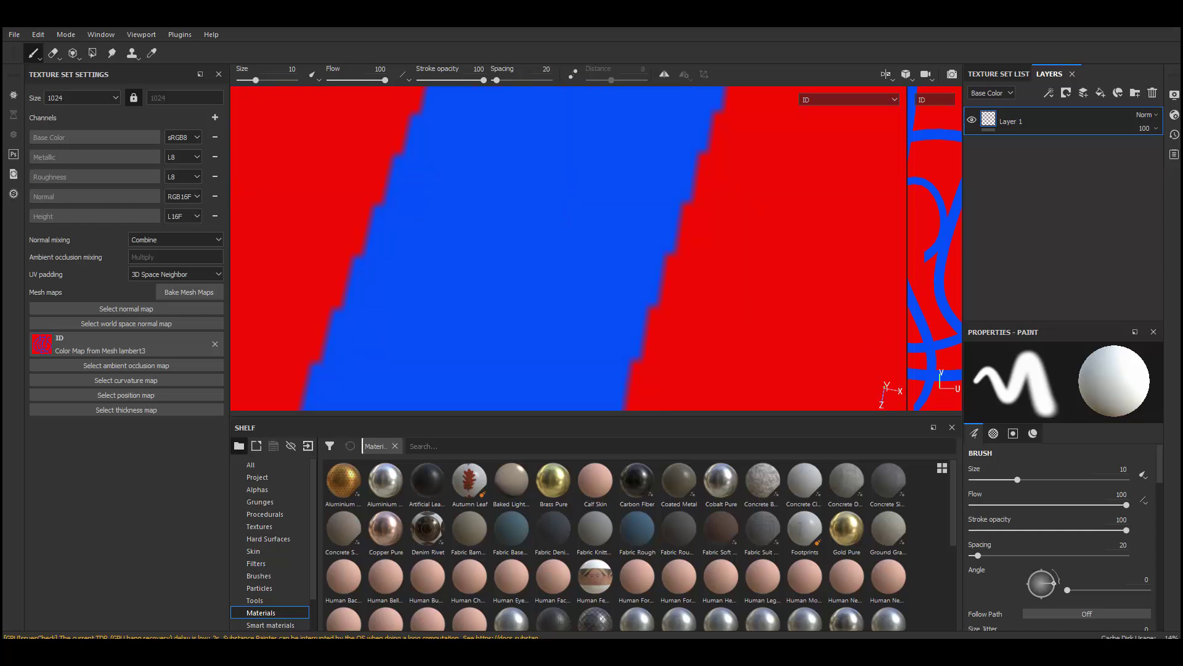
left_click_drag(569, 248, 531, 235, "alt")
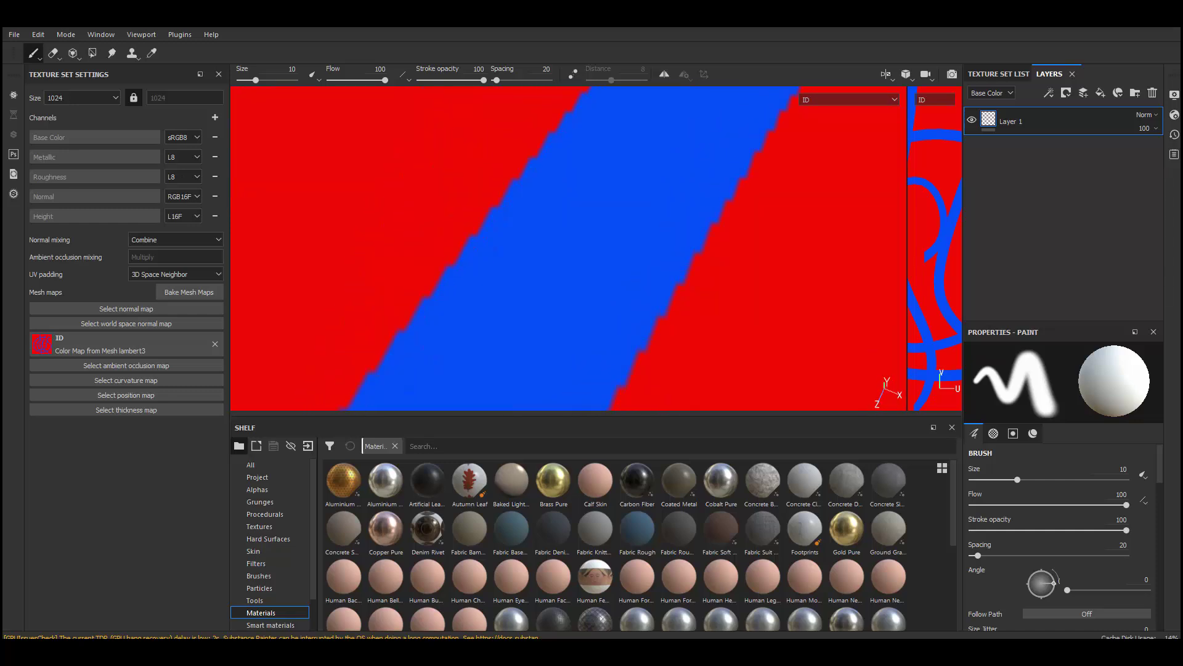
left_click(188, 292)
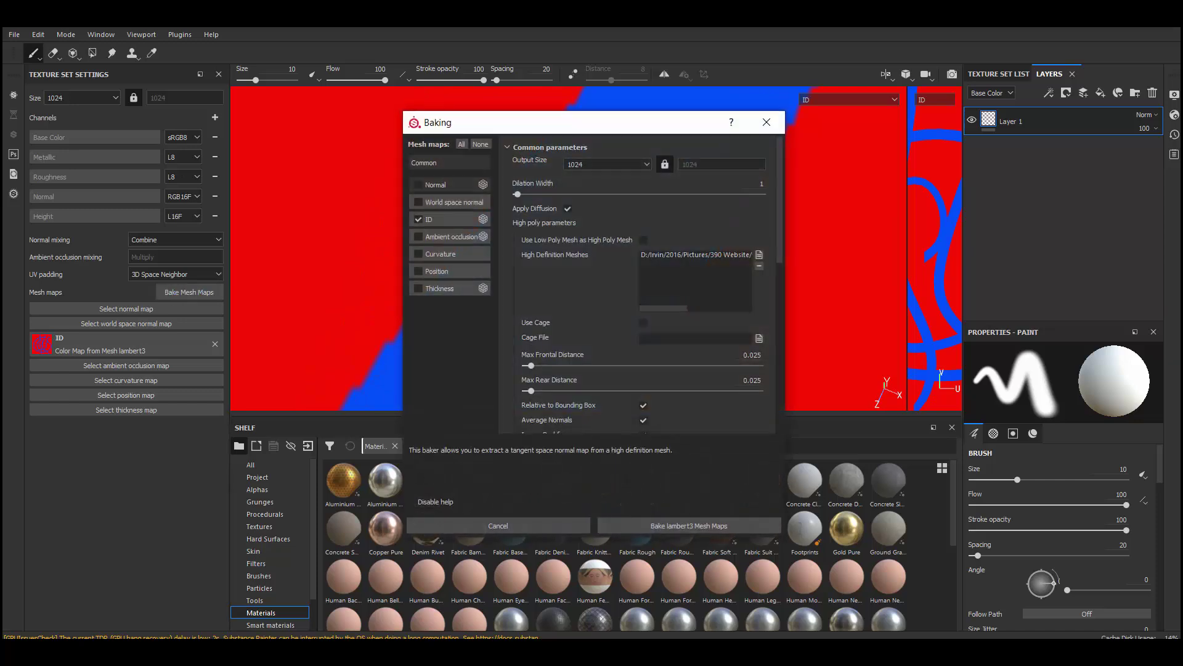
left_click(701, 267)
left_click(667, 297)
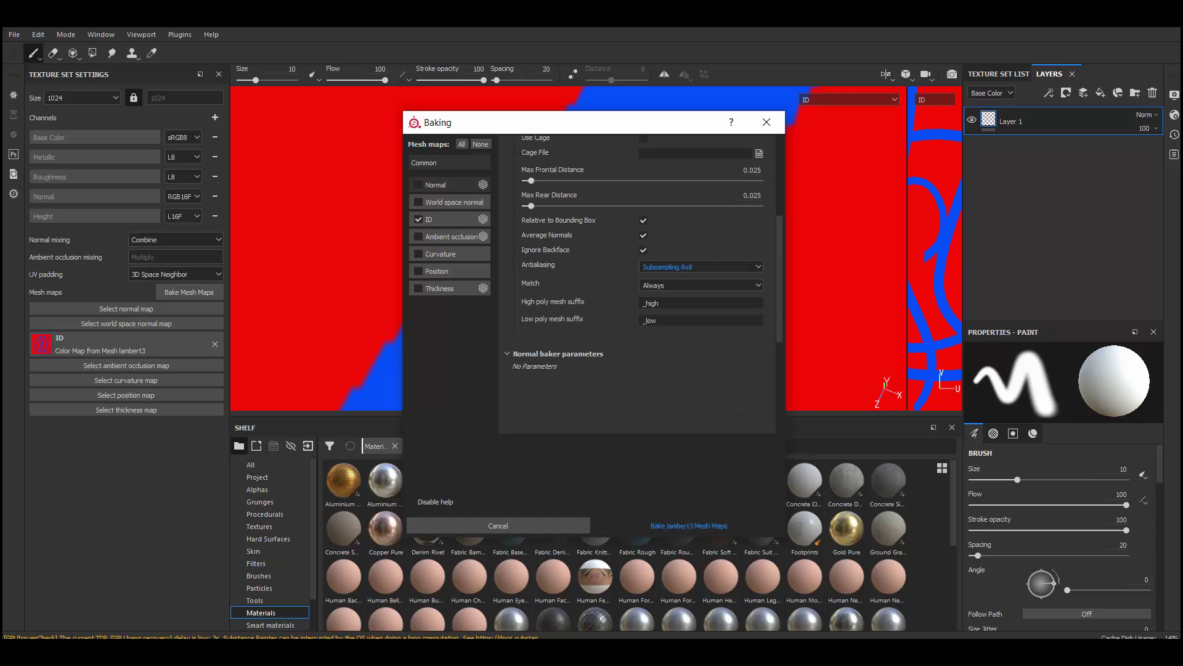
left_click(689, 525)
left_click(678, 397)
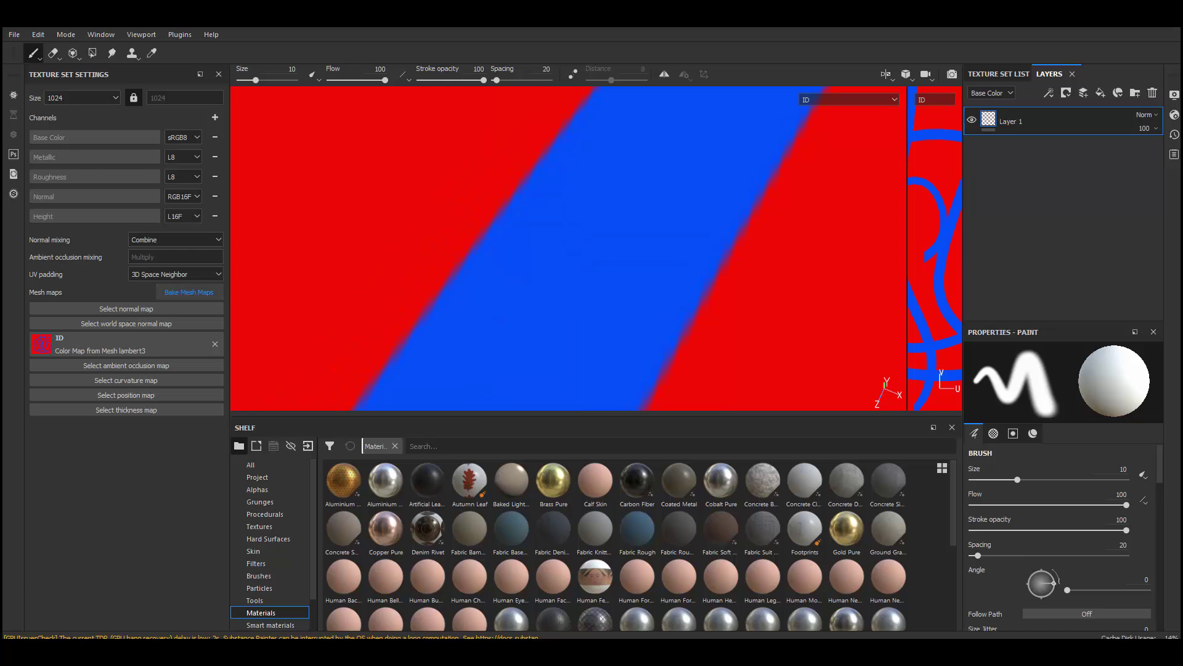
Set antialiasing back to None, keep Match on Always, and rebake the ID map.
left_click(189, 292)
scroll(641, 259, "down", 5)
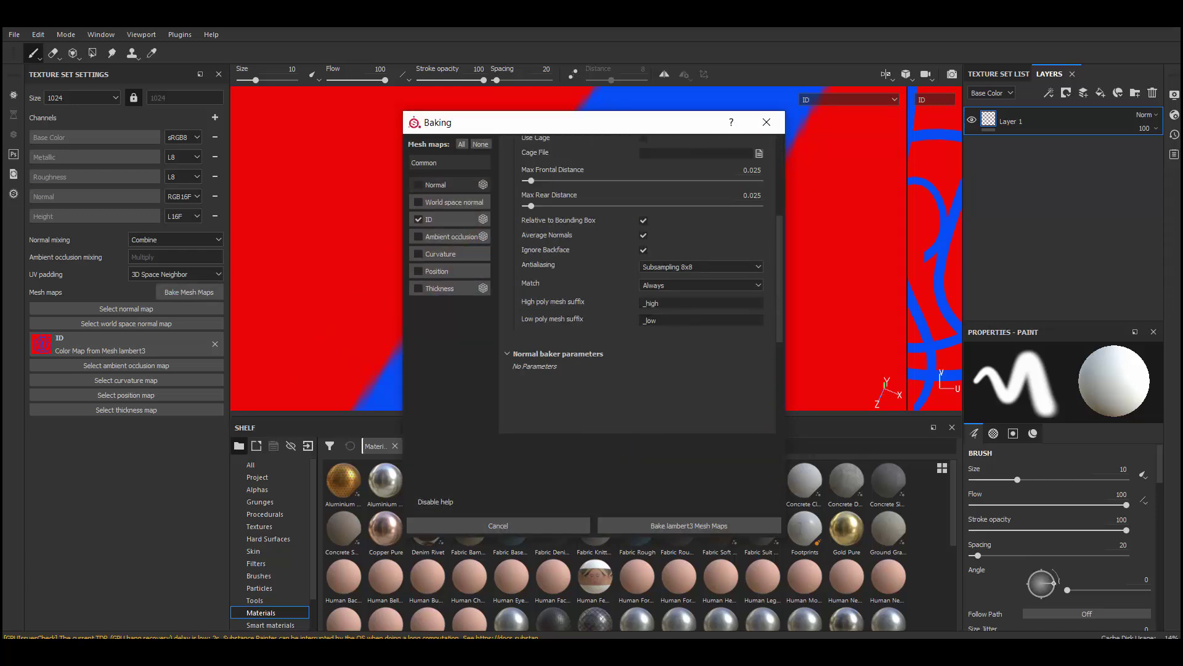
left_click(701, 285)
left_click(701, 266)
left_click(700, 277)
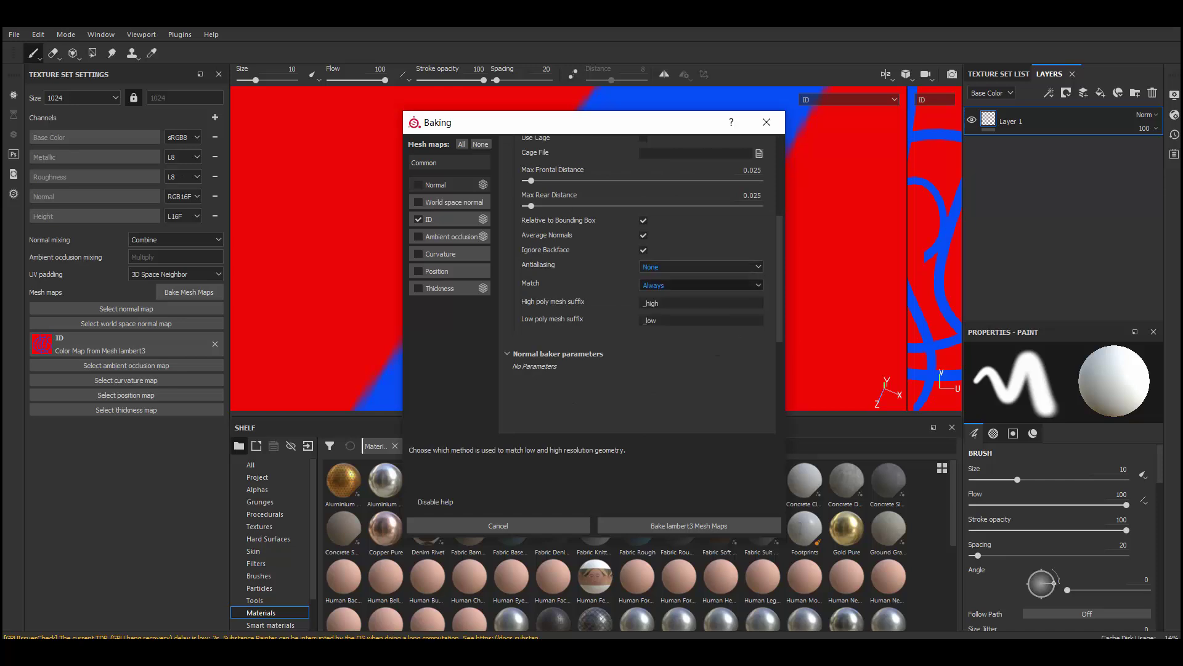
left_click(689, 525)
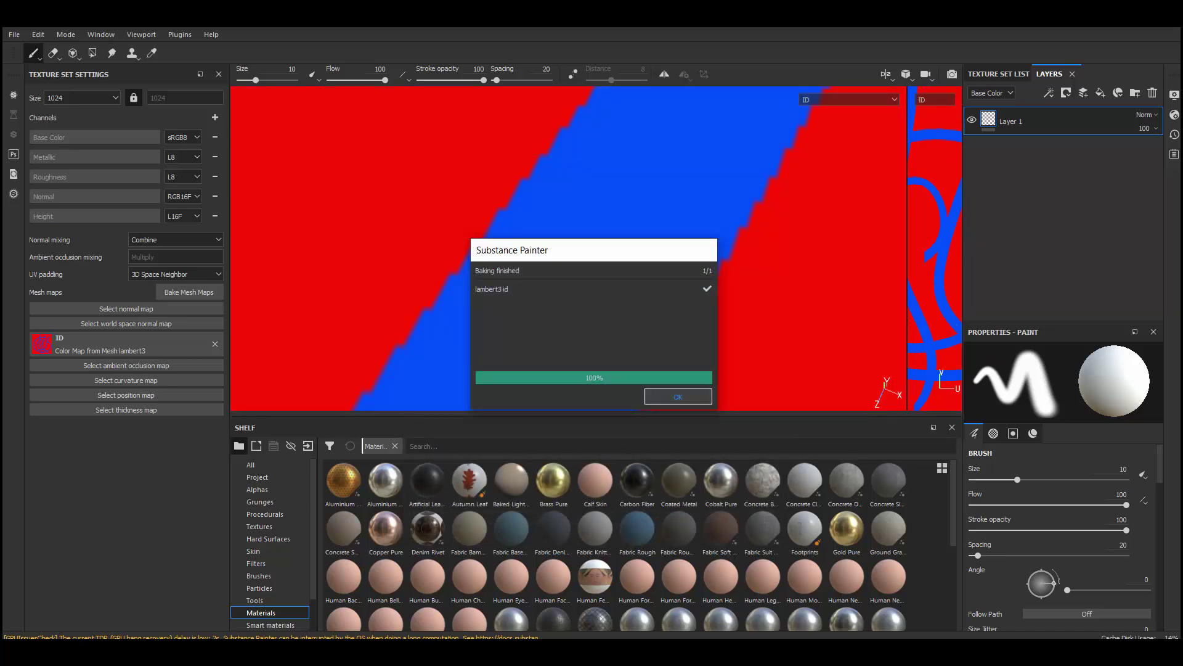
key("Return")
Return the viewport to the Material display and make it taller by shrinking the shelf.
scroll(568, 248, "down", 1)
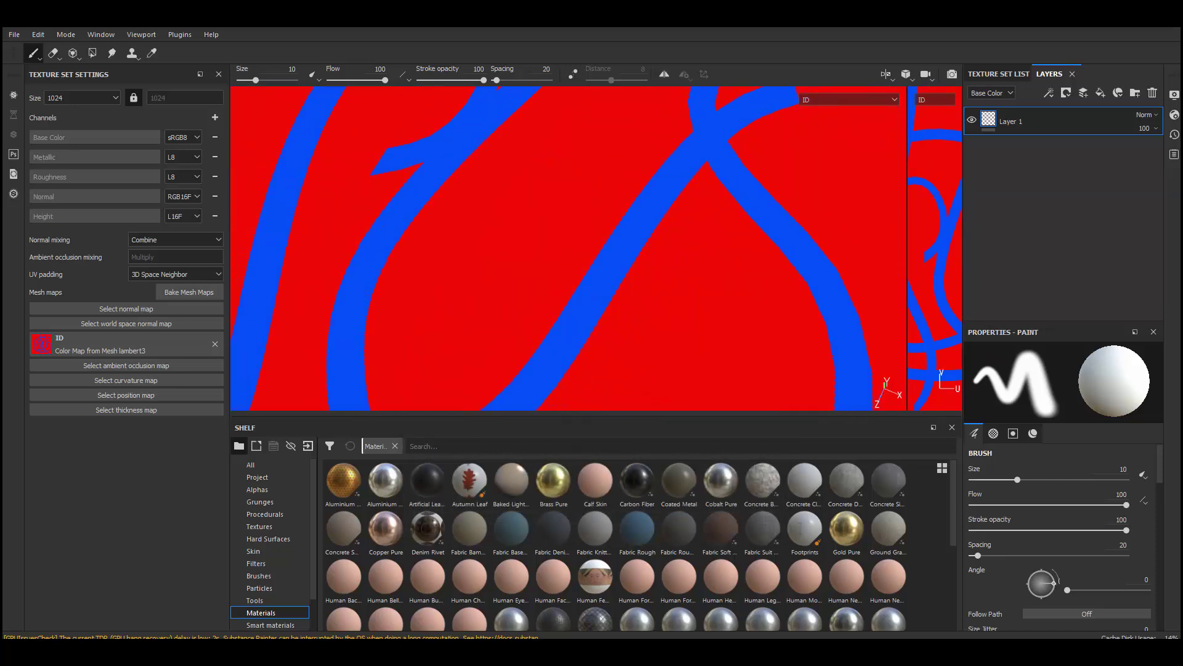
key("m")
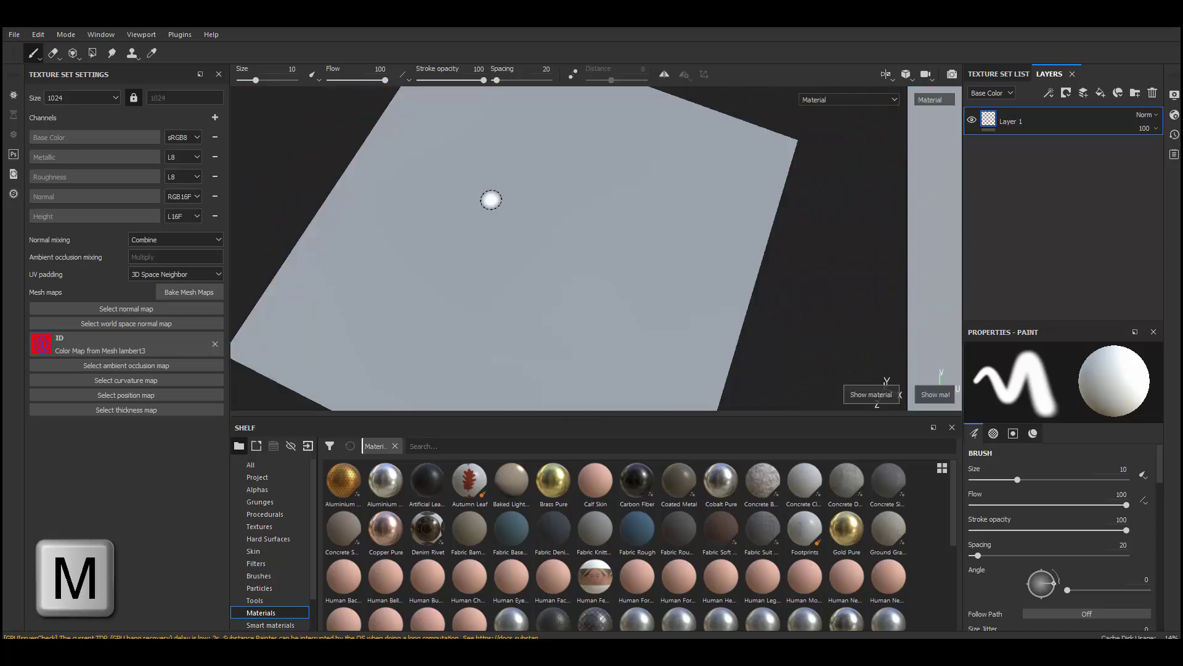
scroll(560, 221, "down", 2)
left_click_drag(563, 220, 548, 185, "alt")
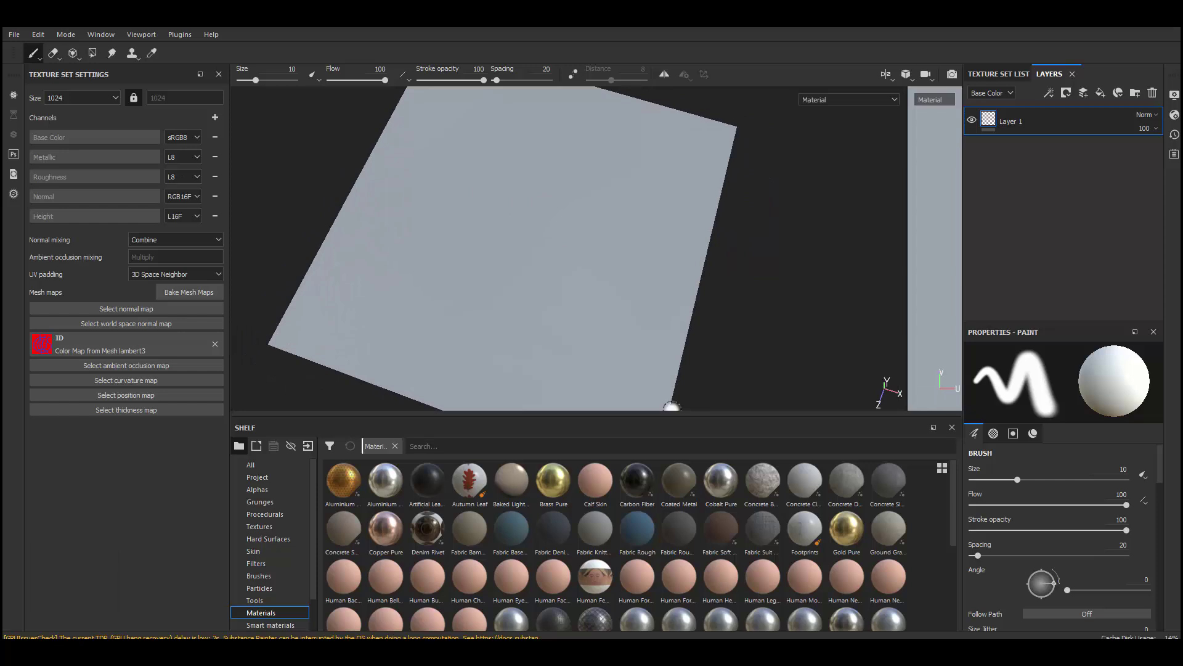
left_click_drag(678, 414, 676, 494)
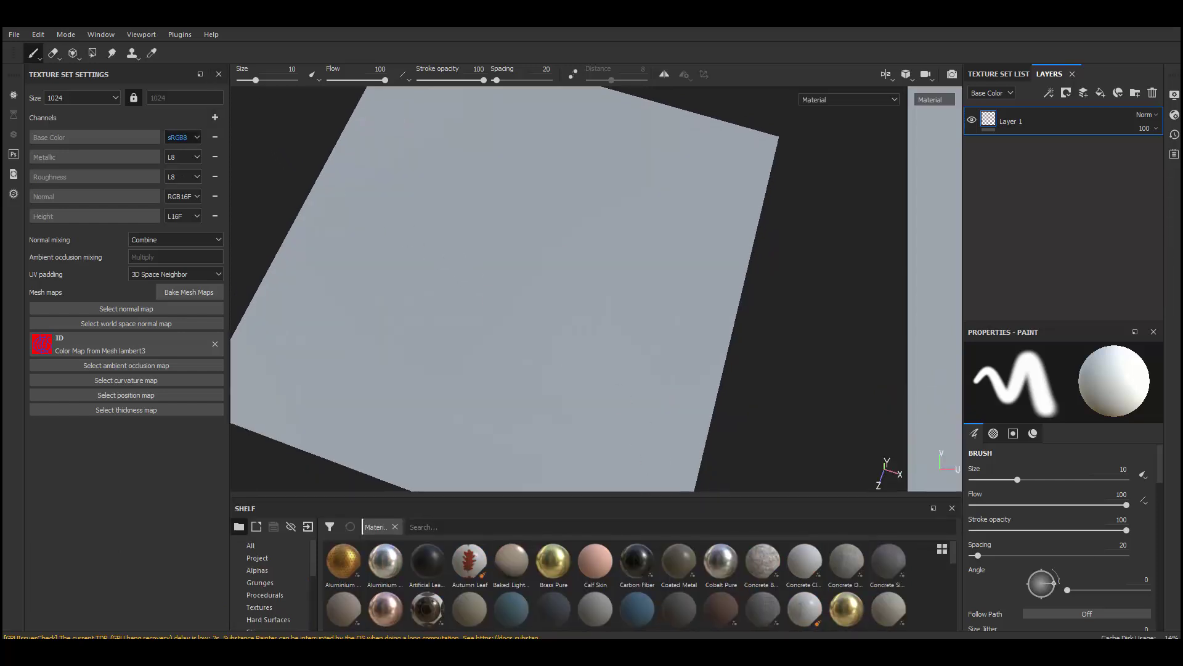
Add an Opacity channel to the texture set and show only the 3D view.
left_click(214, 117)
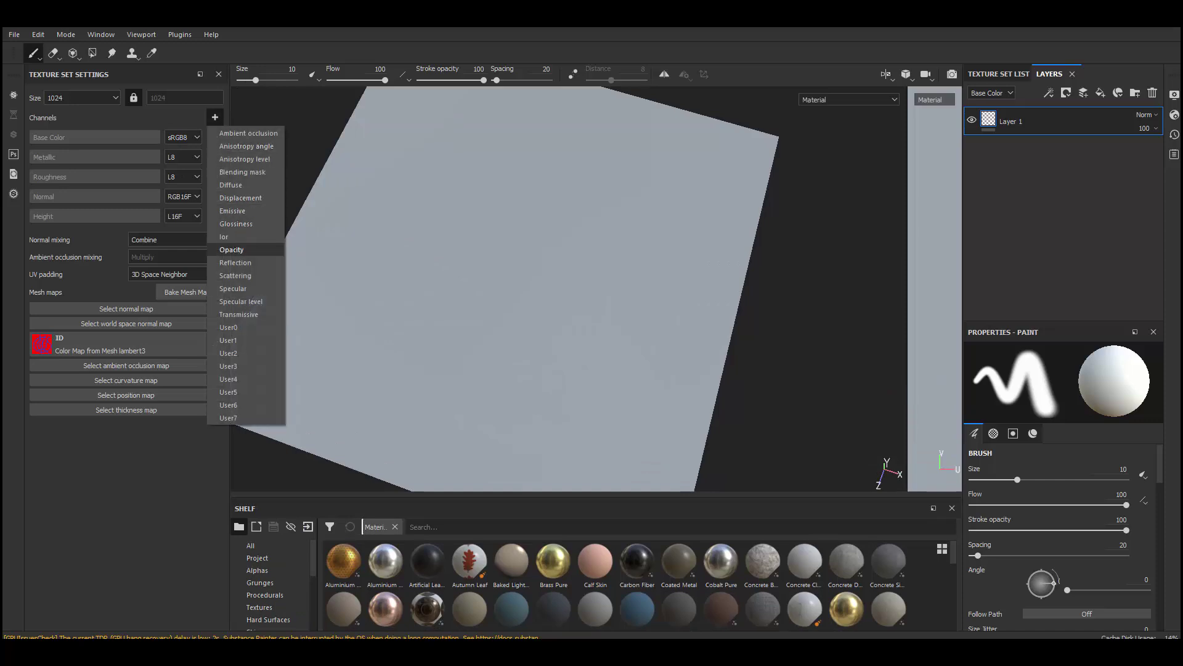
left_click(253, 250)
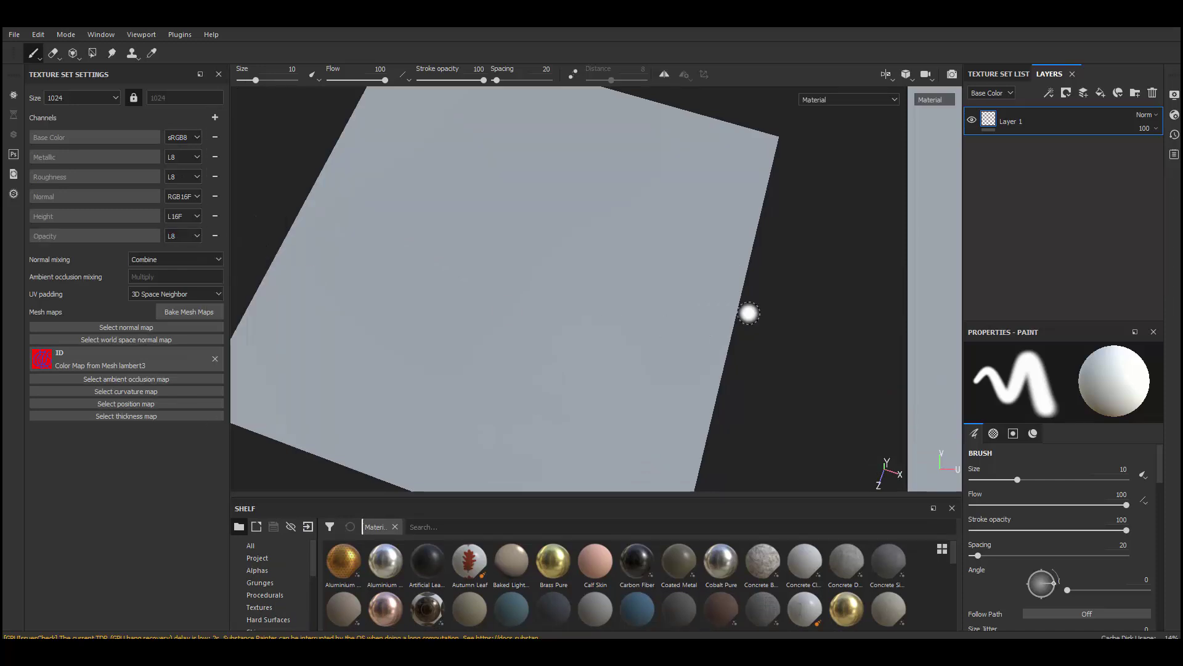
left_click(886, 74)
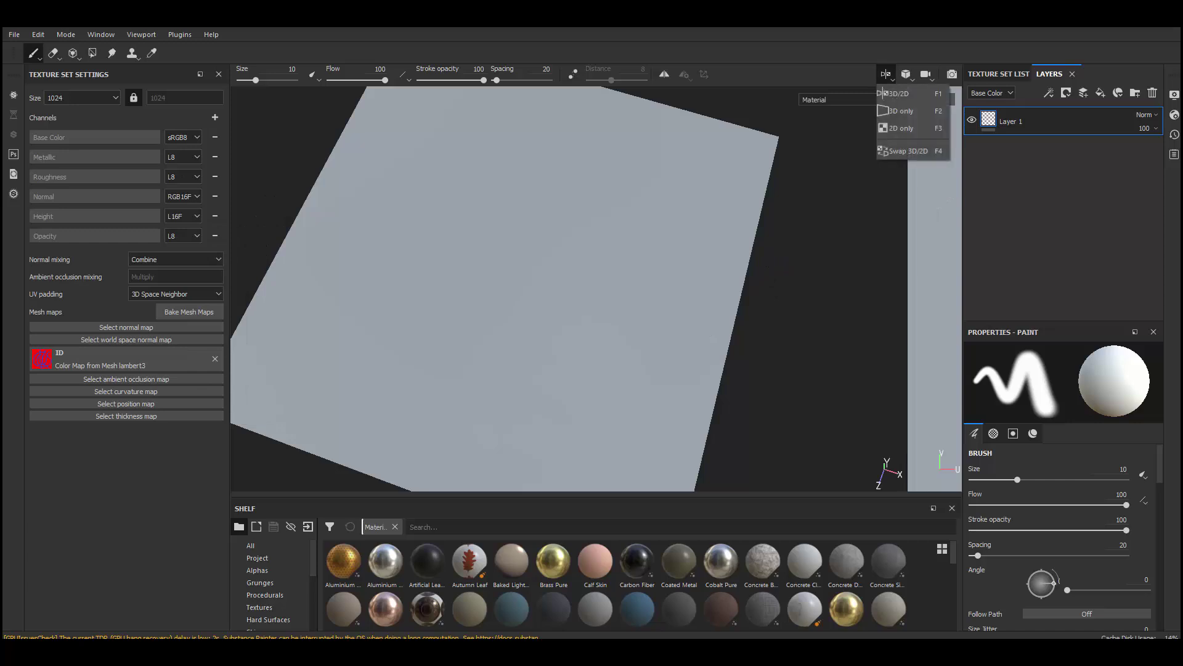
left_click(901, 111)
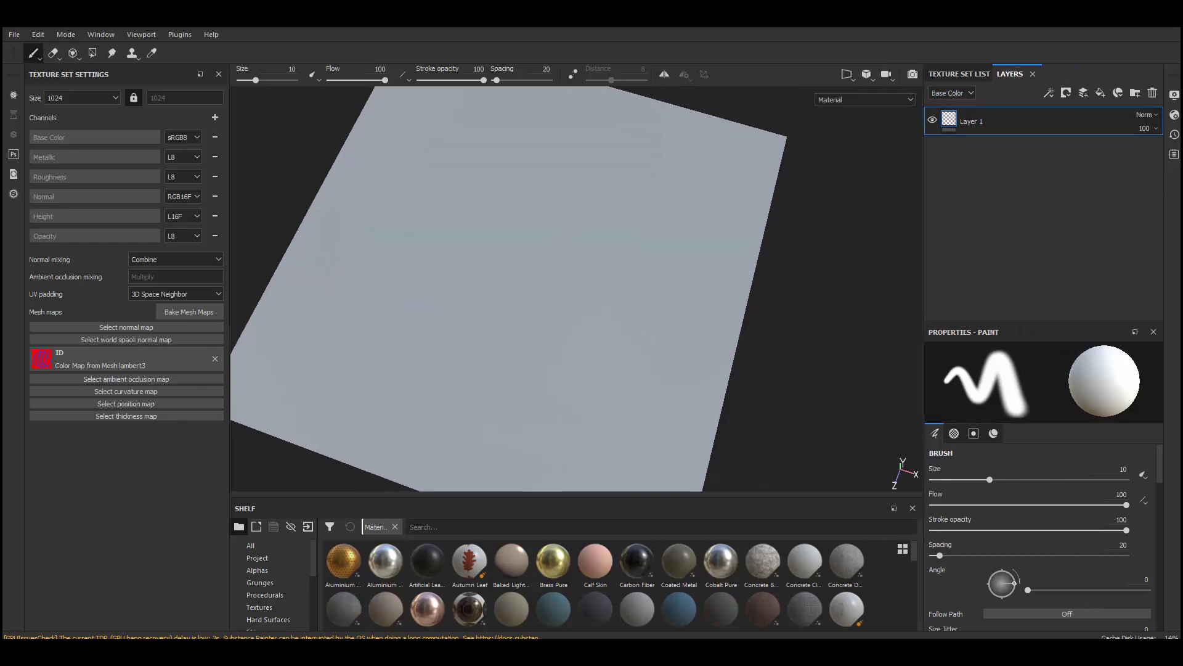
Add a fill layer and a duplicate of it, limiting the copy to the color and opacity channels with opacity set to 0.
left_click(1100, 92)
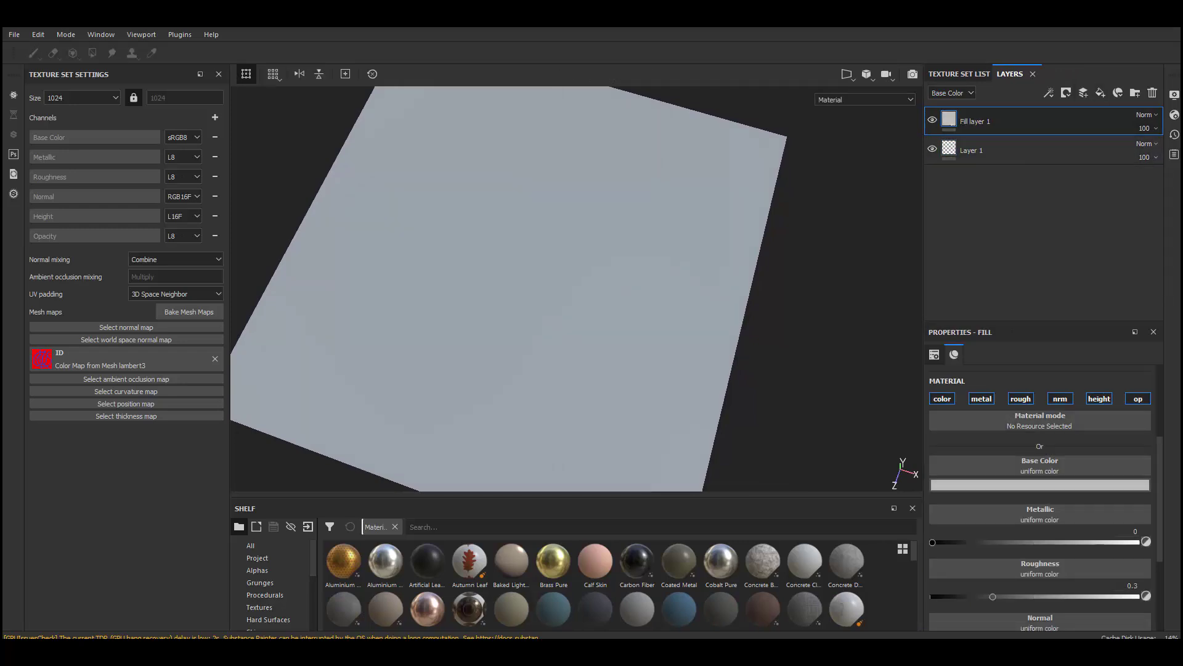
key("ctrl+d")
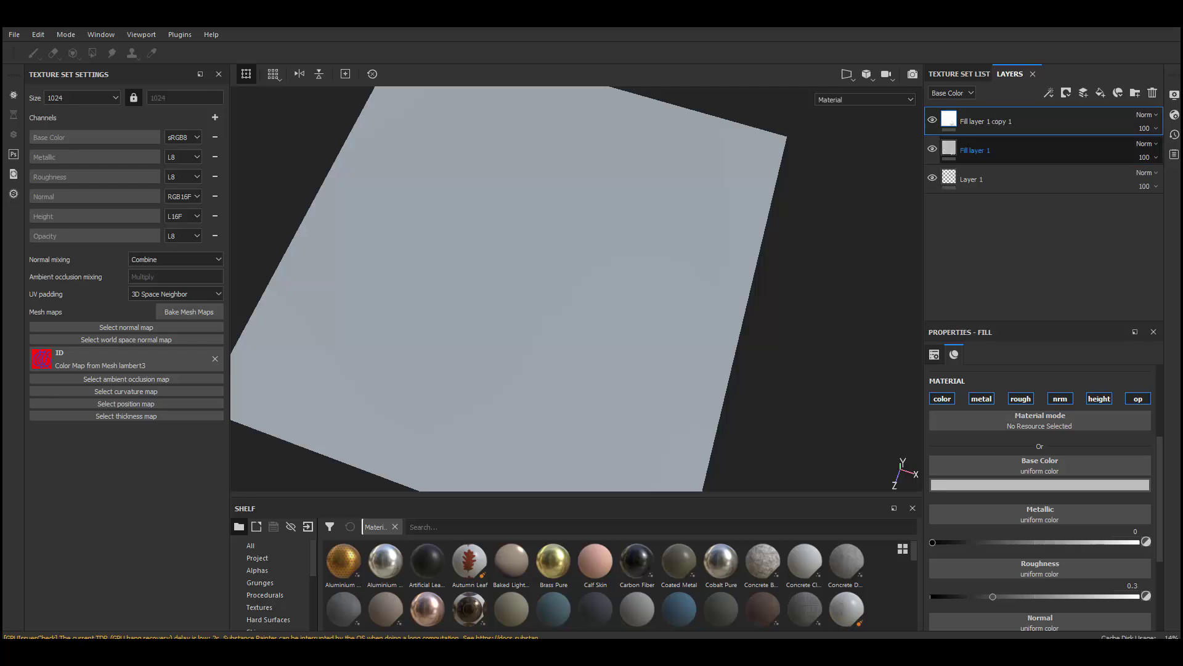
left_click(980, 398)
left_click(1020, 398)
left_click(1060, 399)
left_click(1098, 398)
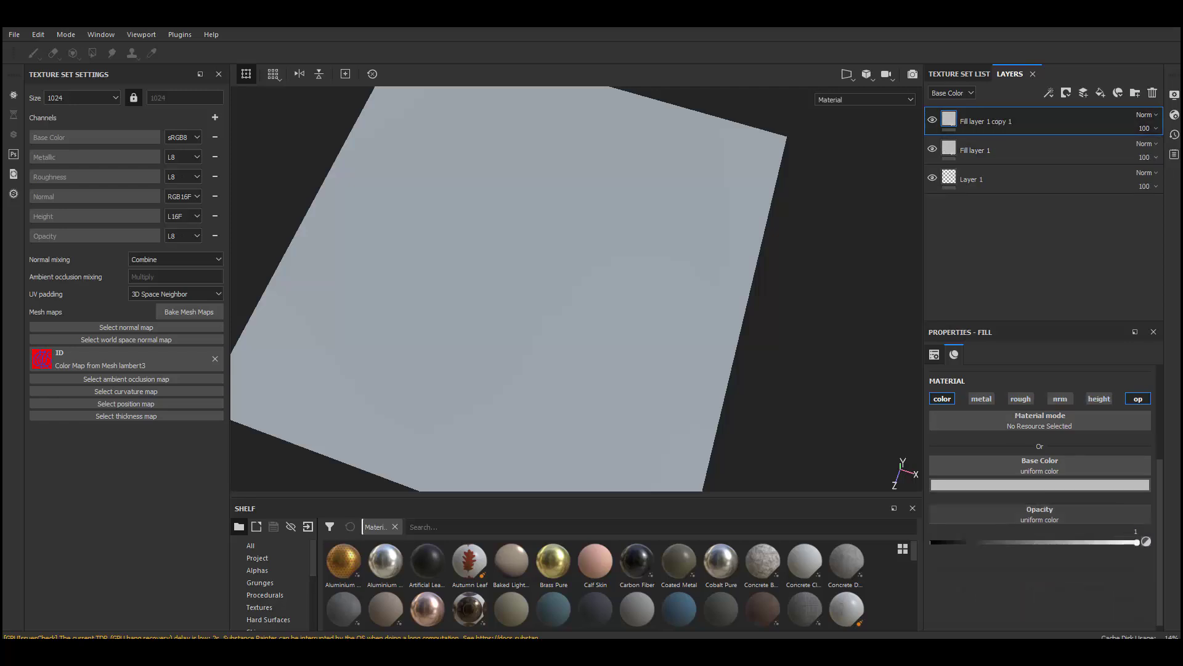
left_click_drag(1014, 542, 933, 542)
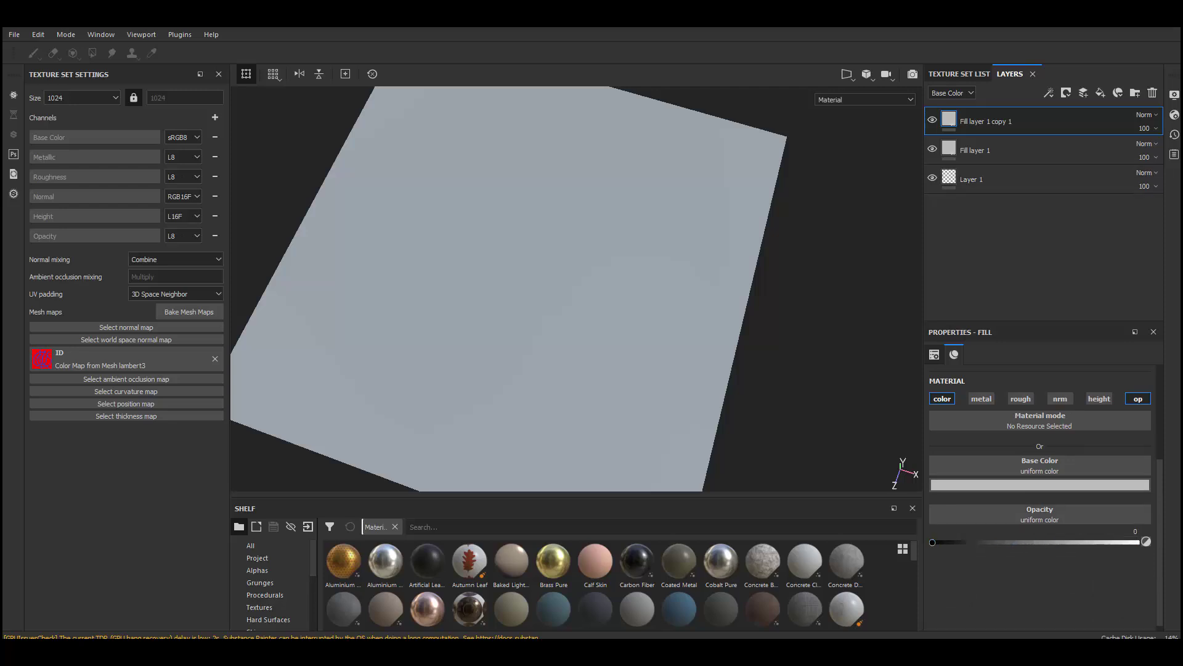
Change the main shader to pbr-metal-rough-with-alpha-blending.
left_click(1173, 115)
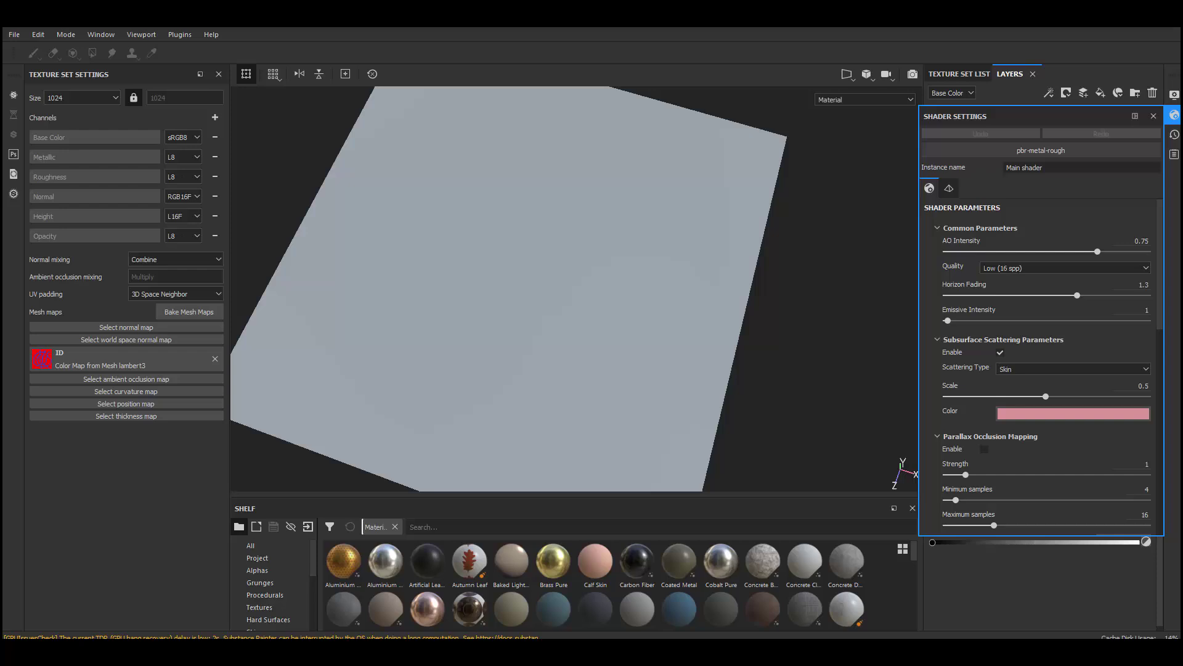
left_click(1041, 150)
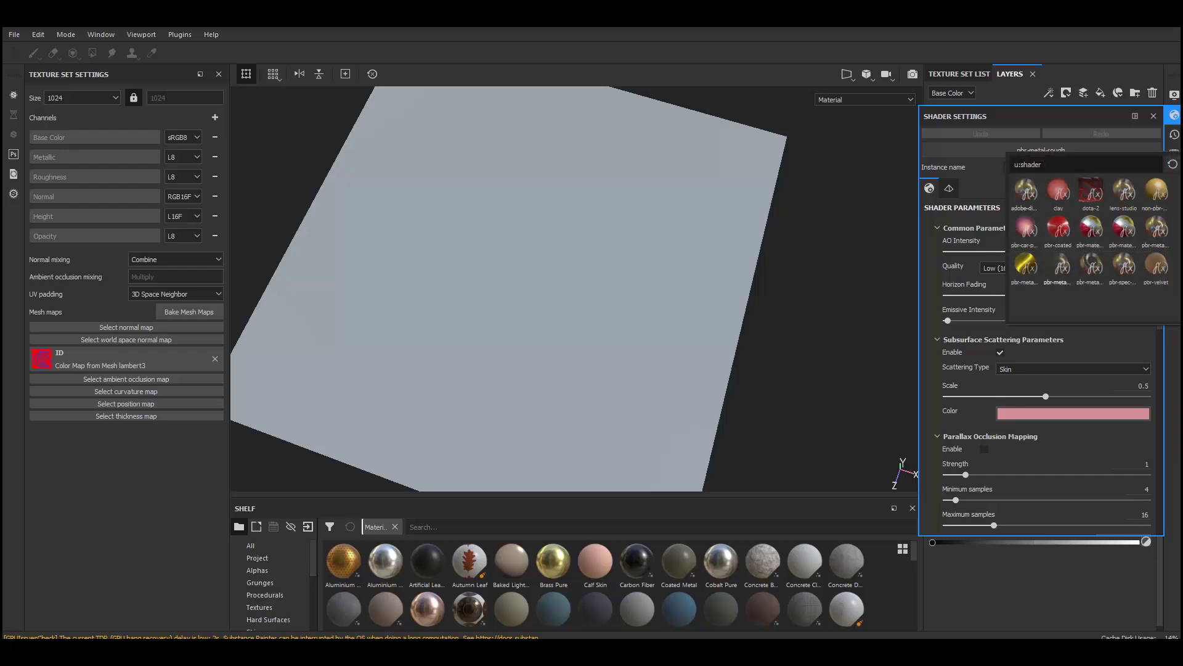
mouse_move(1061, 265)
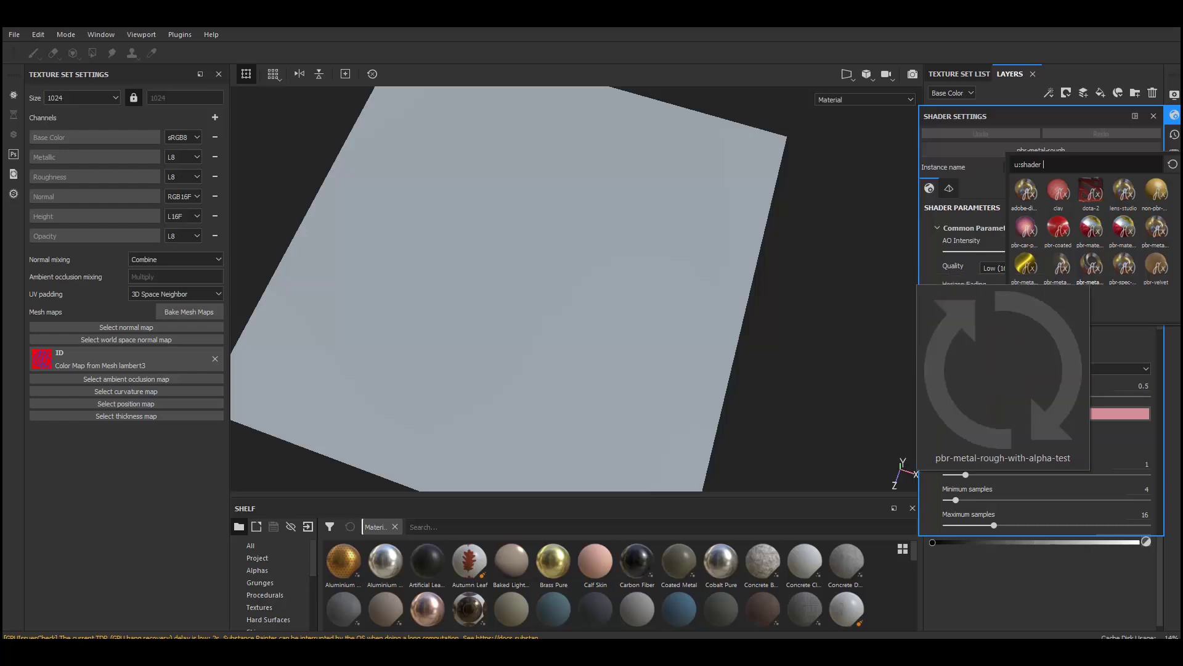
left_click(1062, 265)
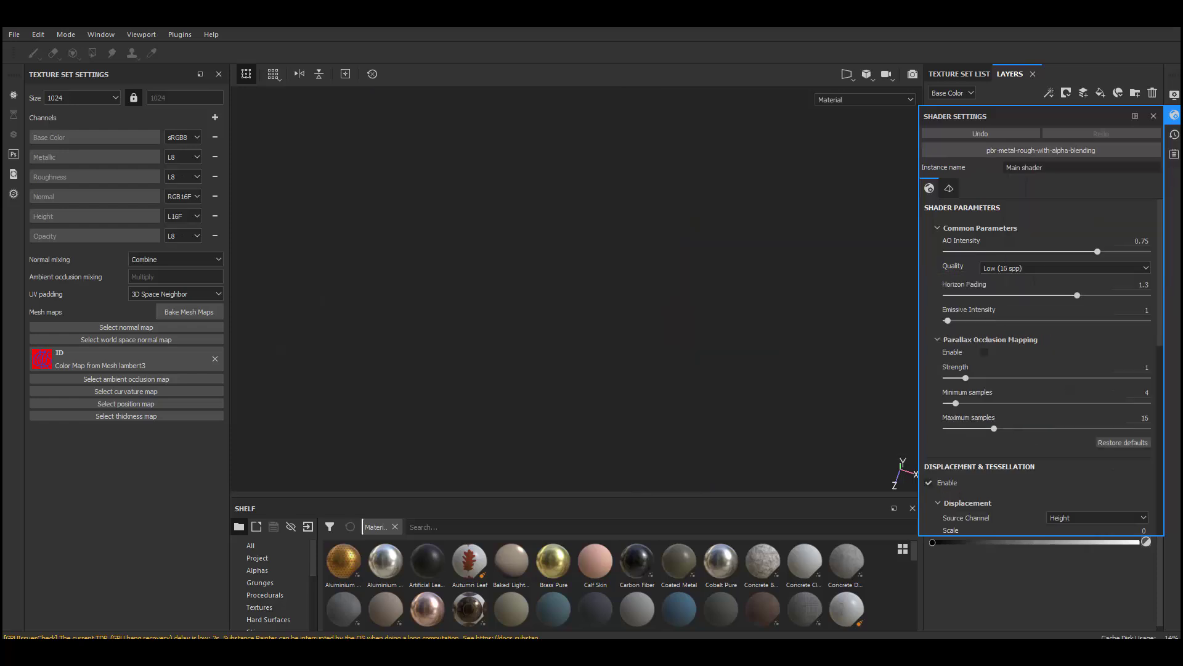
left_click(1152, 116)
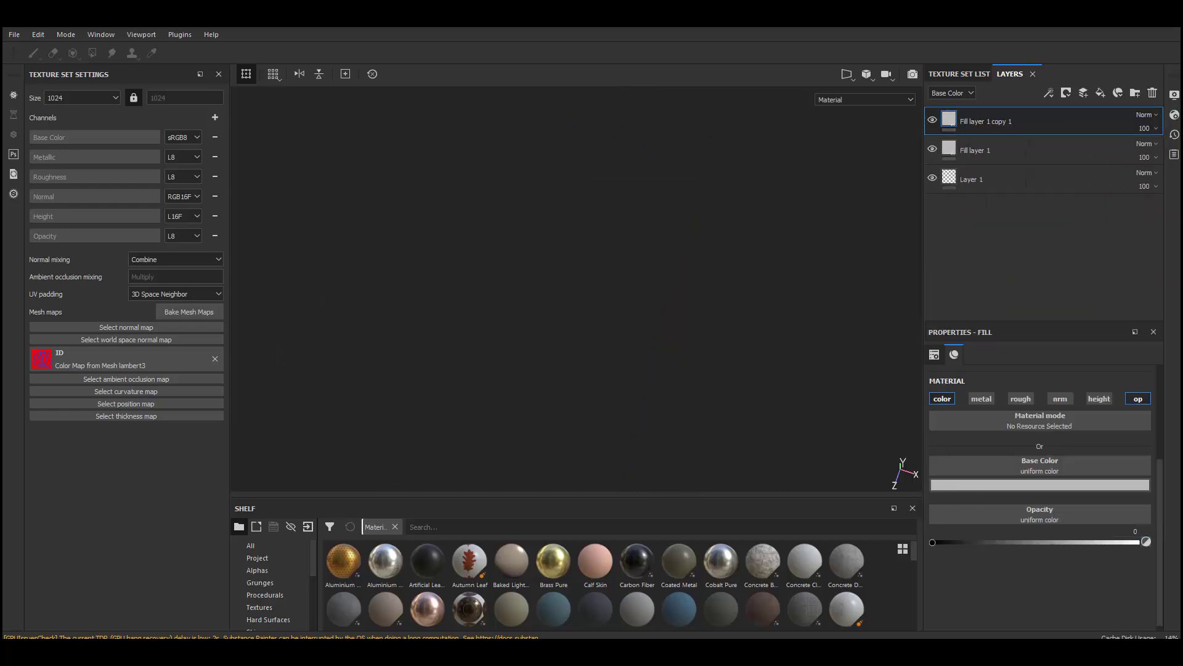
Give the fill layer copy a black mask and add a color selection effect to that mask.
left_click_drag(576, 259, 576, 321, "alt")
right_click(952, 119)
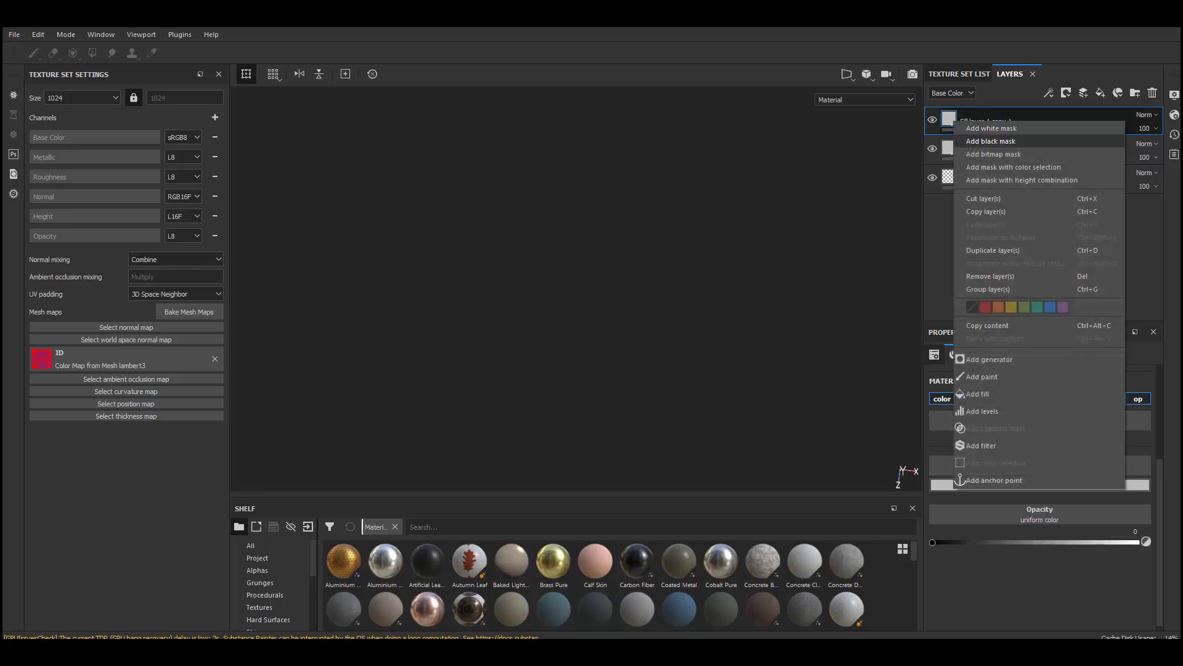
left_click(980, 140)
left_click_drag(803, 186, 723, 146, "alt")
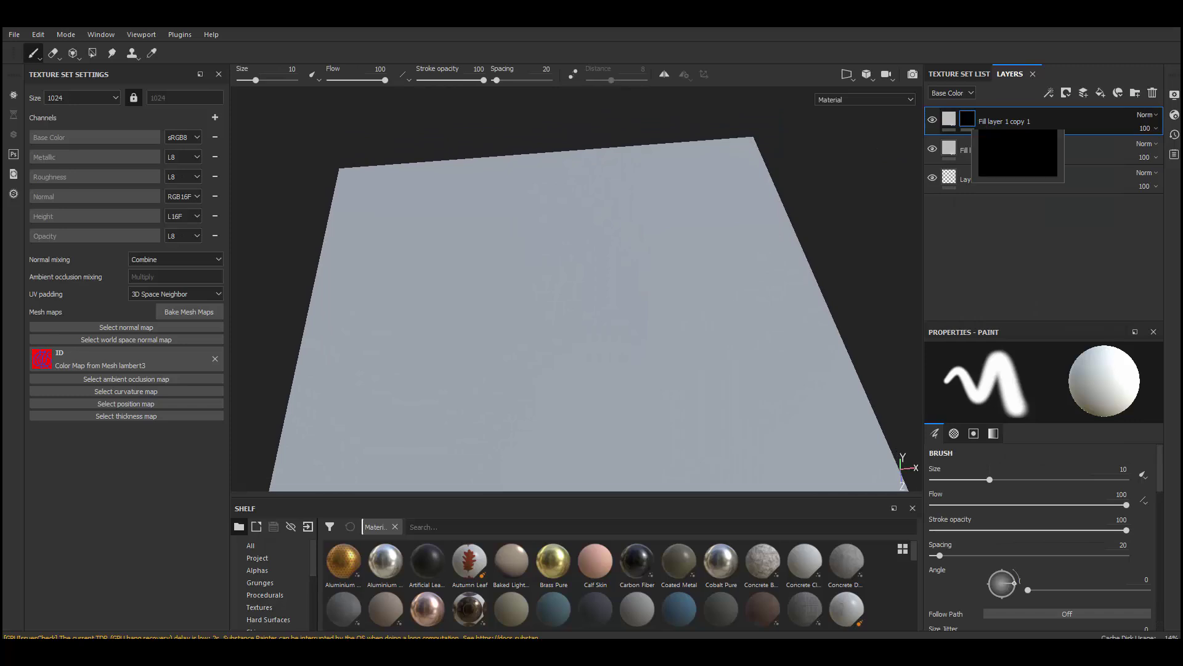
right_click(968, 120)
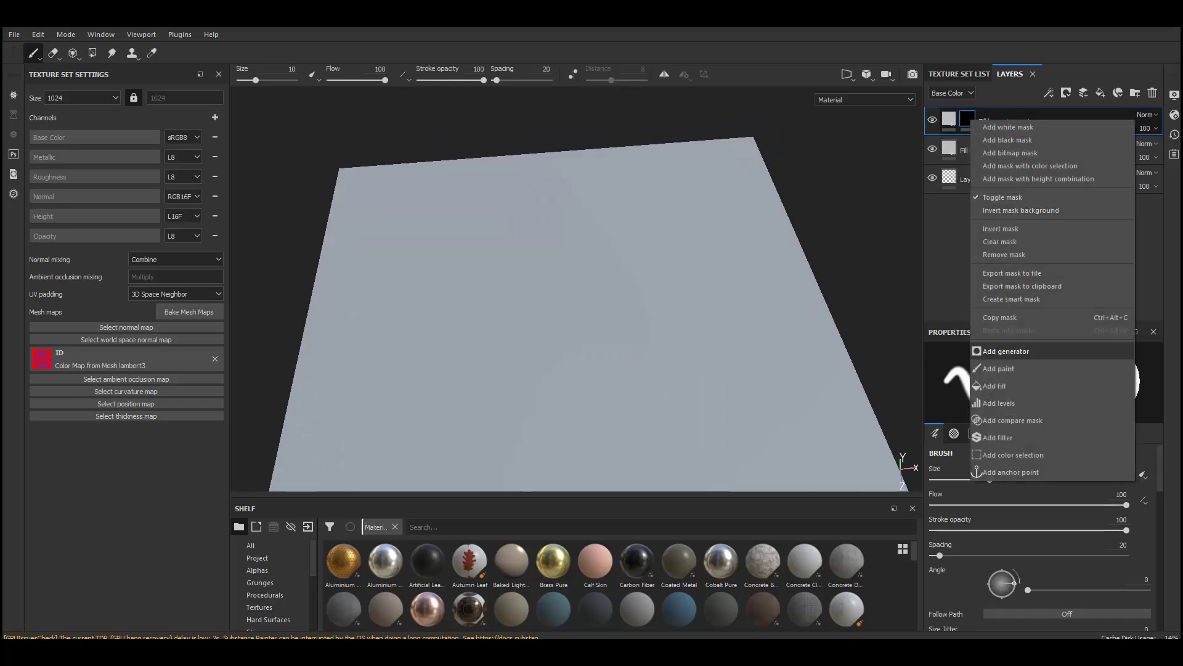
left_click(1013, 455)
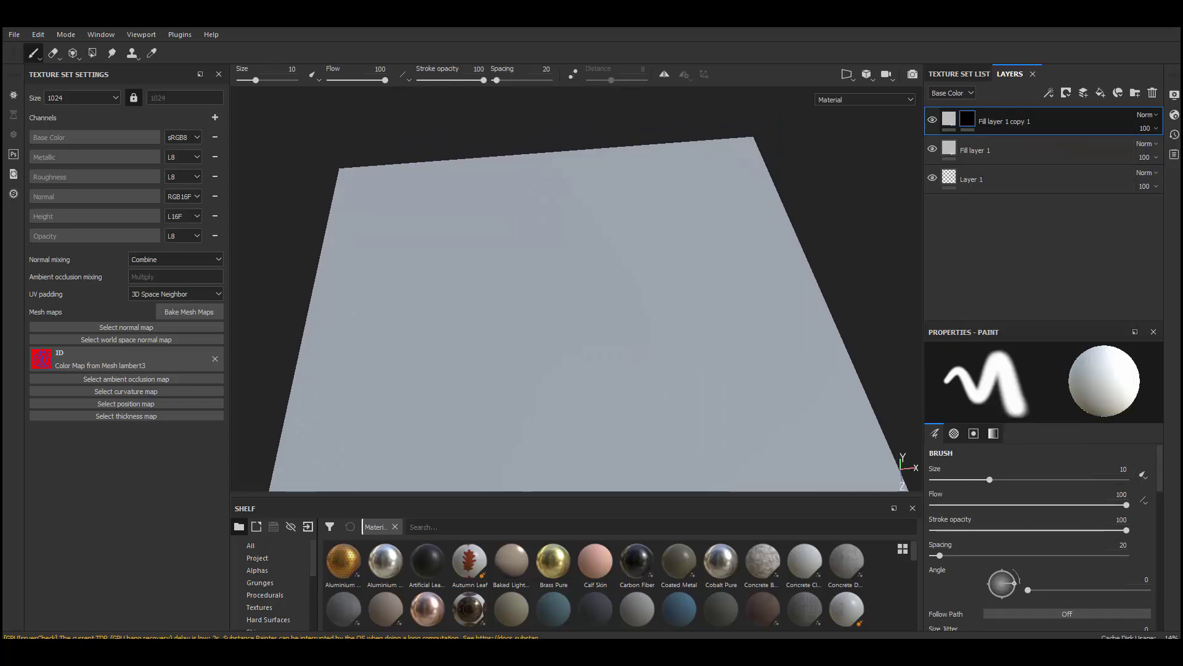
Try the blue bands' color in the mask's color selection and remove it again.
left_click(1131, 478)
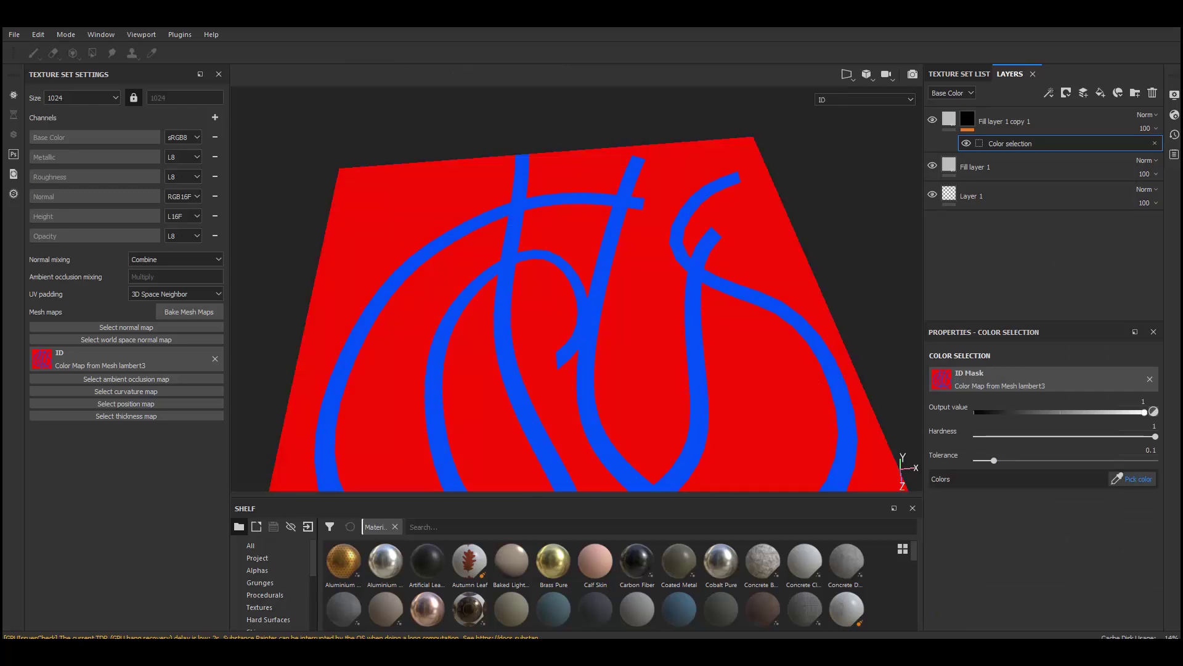
left_click(586, 321)
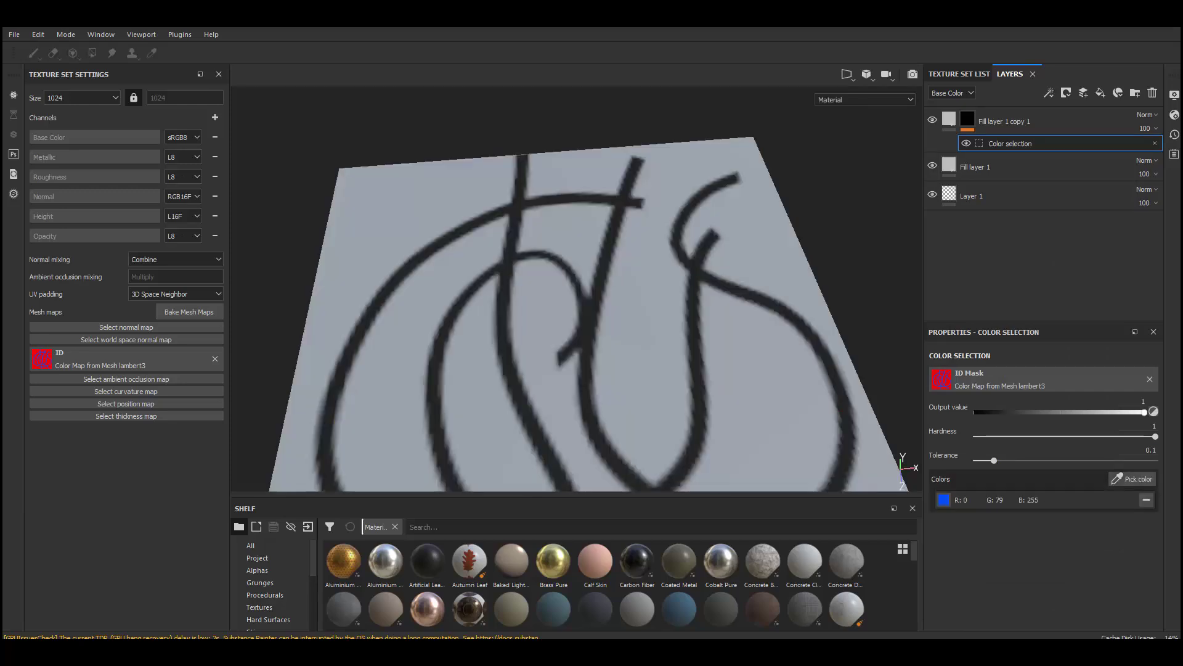
left_click(1146, 500)
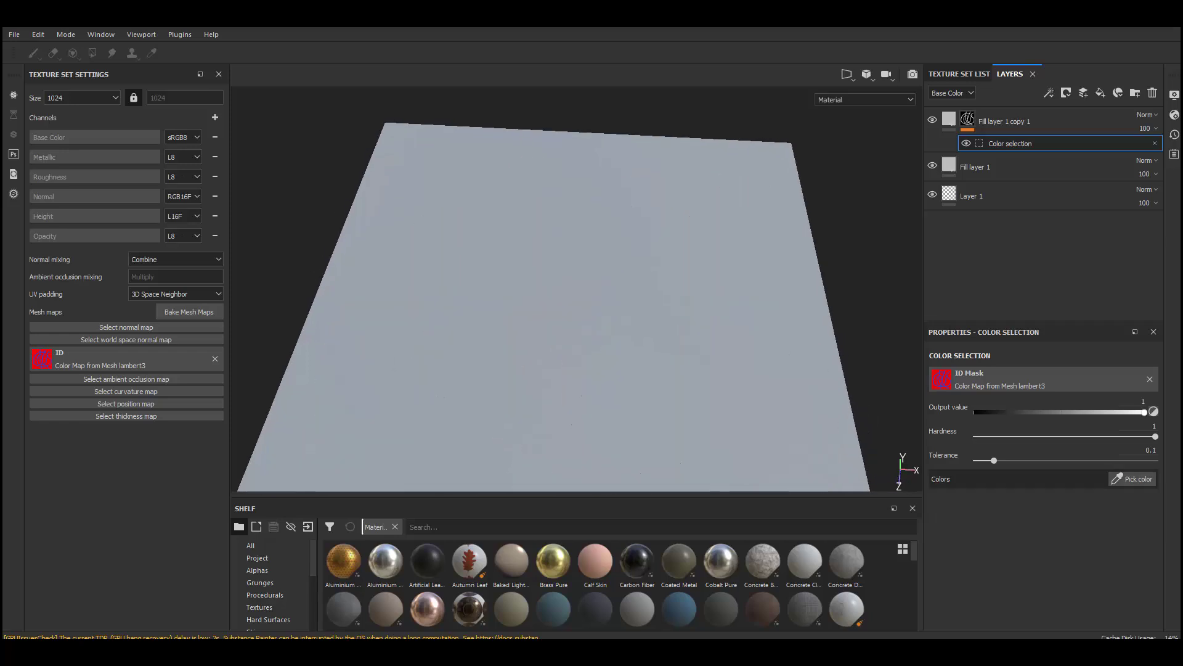
Pick the red background of the ID map as the mask's selected color so that only the bands stay opaque.
left_click(1132, 478)
left_click(523, 165)
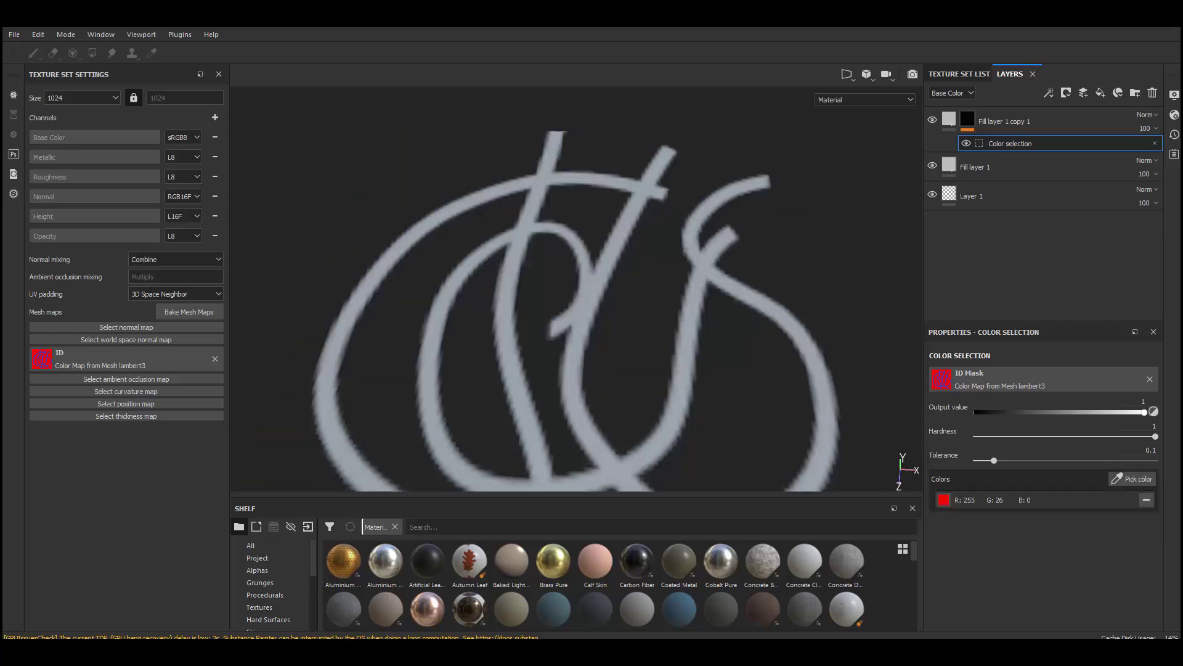
scroll(577, 289, "down", 3)
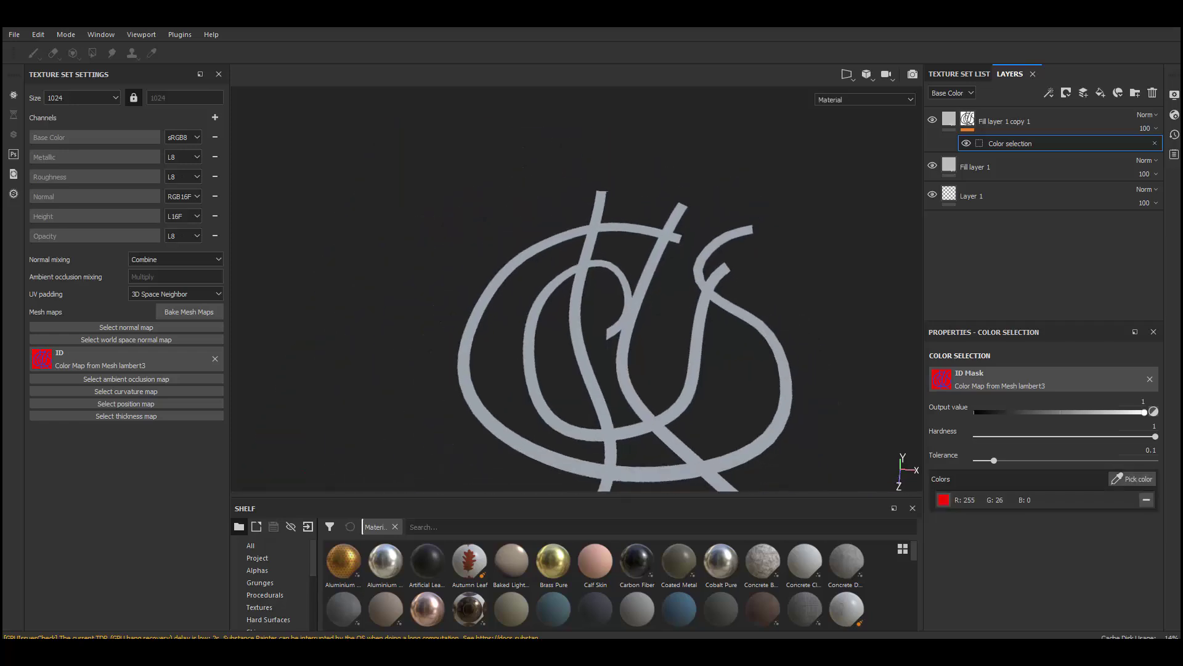
left_click_drag(610, 308, 555, 308, "alt")
middle_click_drag(554, 308, 520, 291, "alt")
scroll(520, 291, "down", 1)
scroll(570, 253, "up", 1)
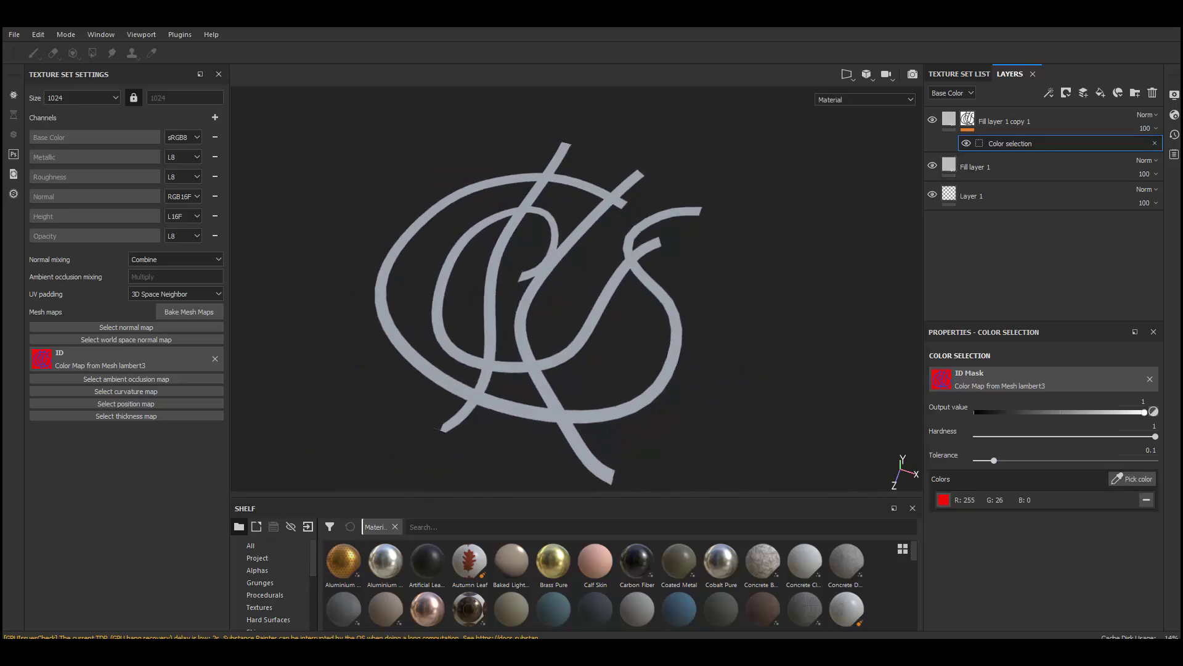
Inspect a band's edges up close and add a Blur filter above the mask's color selection.
scroll(576, 290, "up", 10)
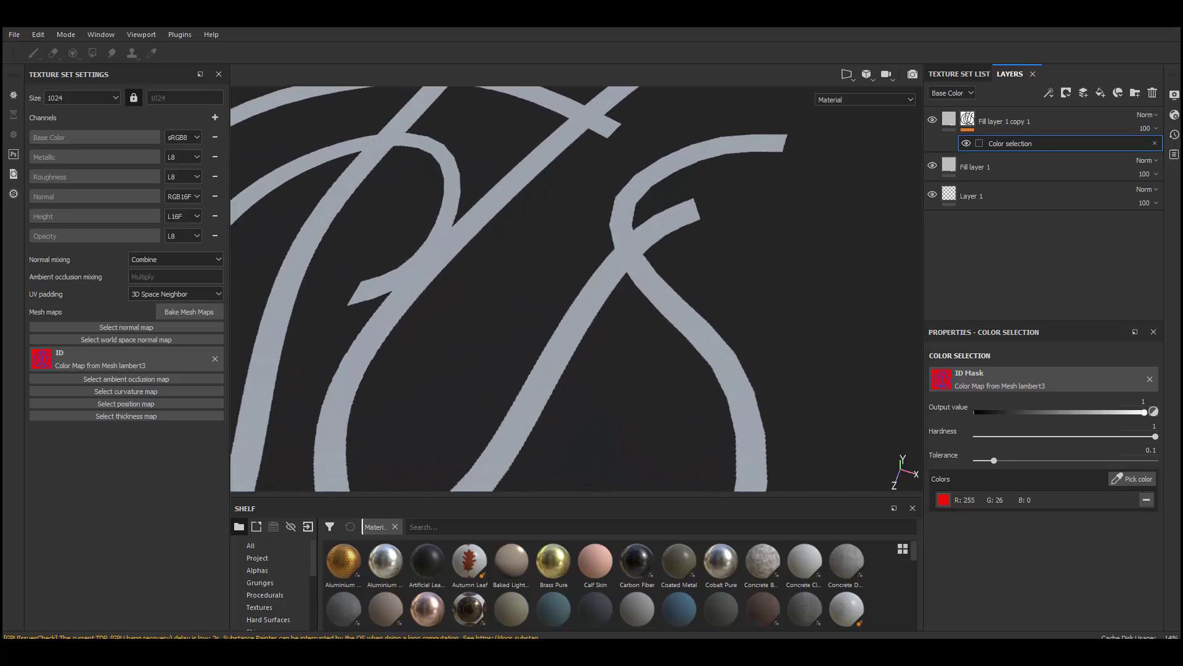
mouse_move(576, 290)
left_mouse_down("alt")
mouse_move(687, 225)
mouse_move(518, 271)
mouse_move(502, 244)
mouse_move(511, 247)
left_mouse_up("alt")
scroll(576, 290, "up", 5)
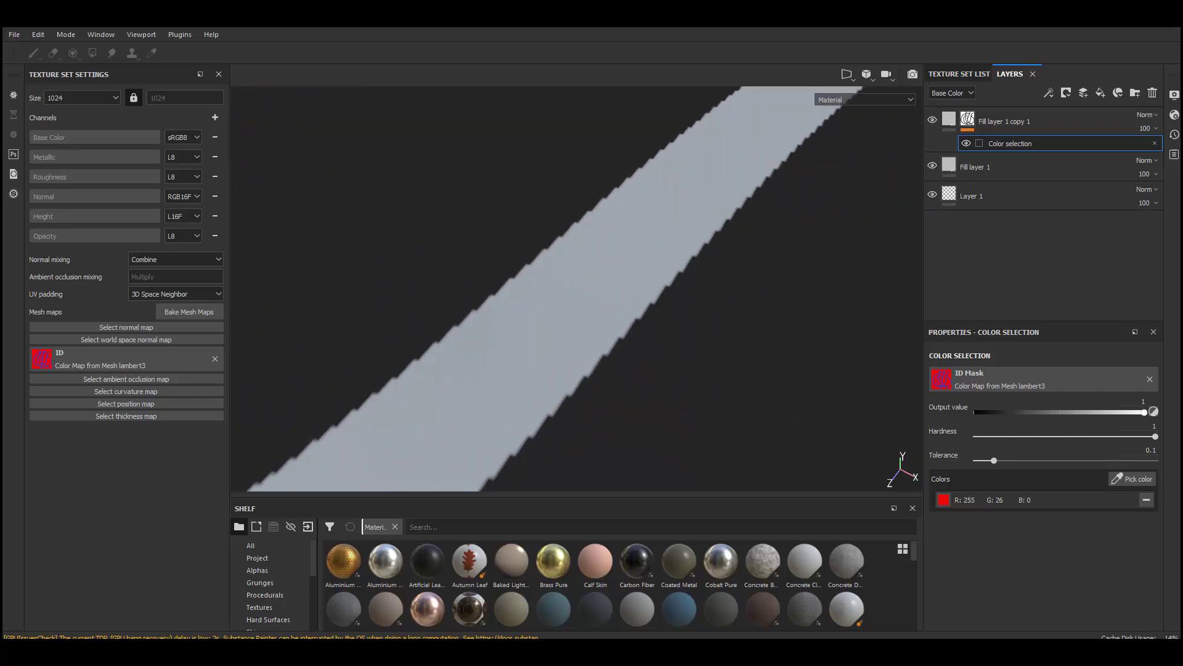
mouse_move(576, 289)
left_mouse_down("alt")
mouse_move(651, 289)
mouse_move(613, 287)
mouse_move(628, 265)
mouse_move(614, 287)
mouse_move(555, 296)
left_mouse_up("alt")
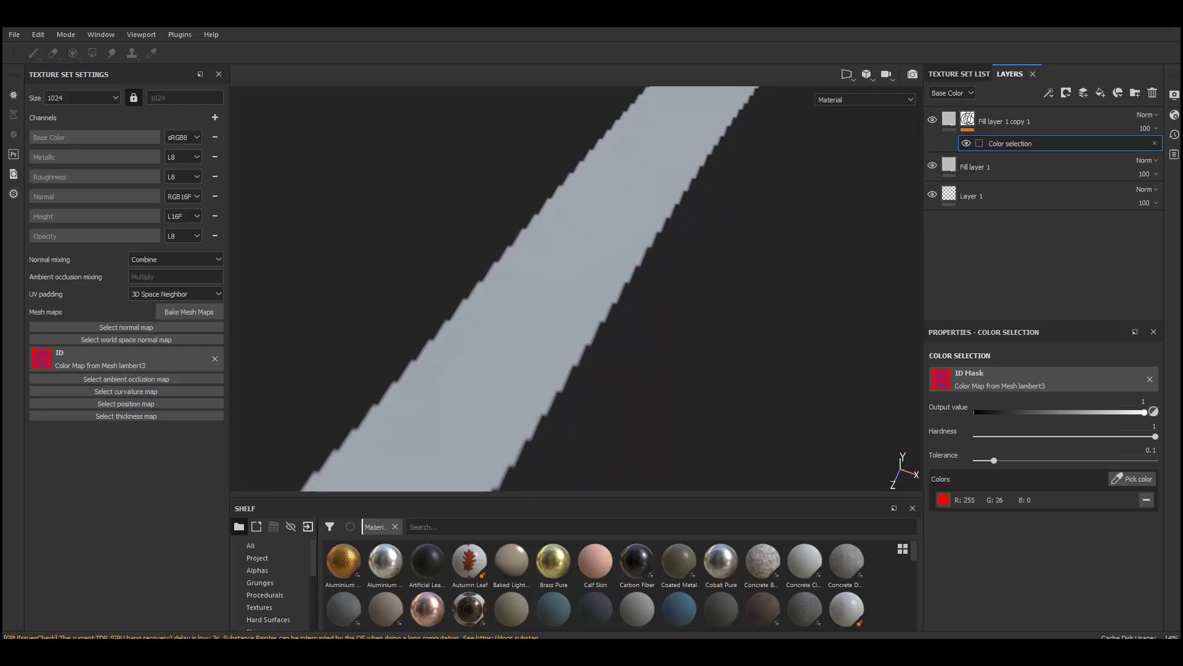
right_click(1005, 145)
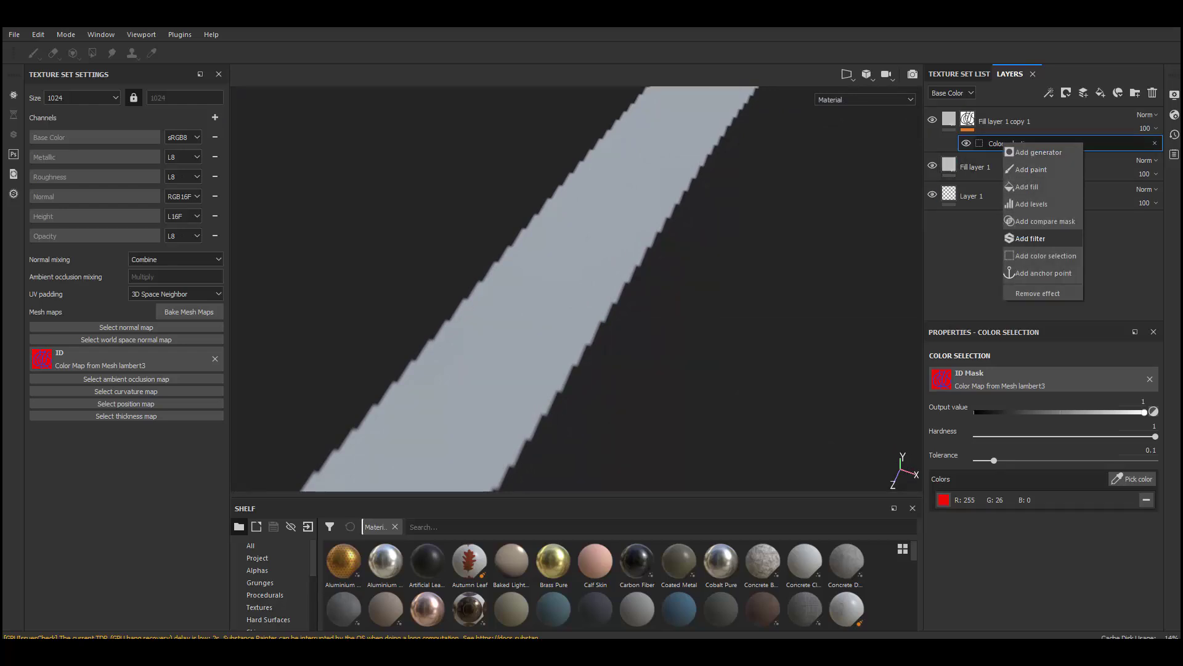
left_click(1031, 239)
left_click(1044, 376)
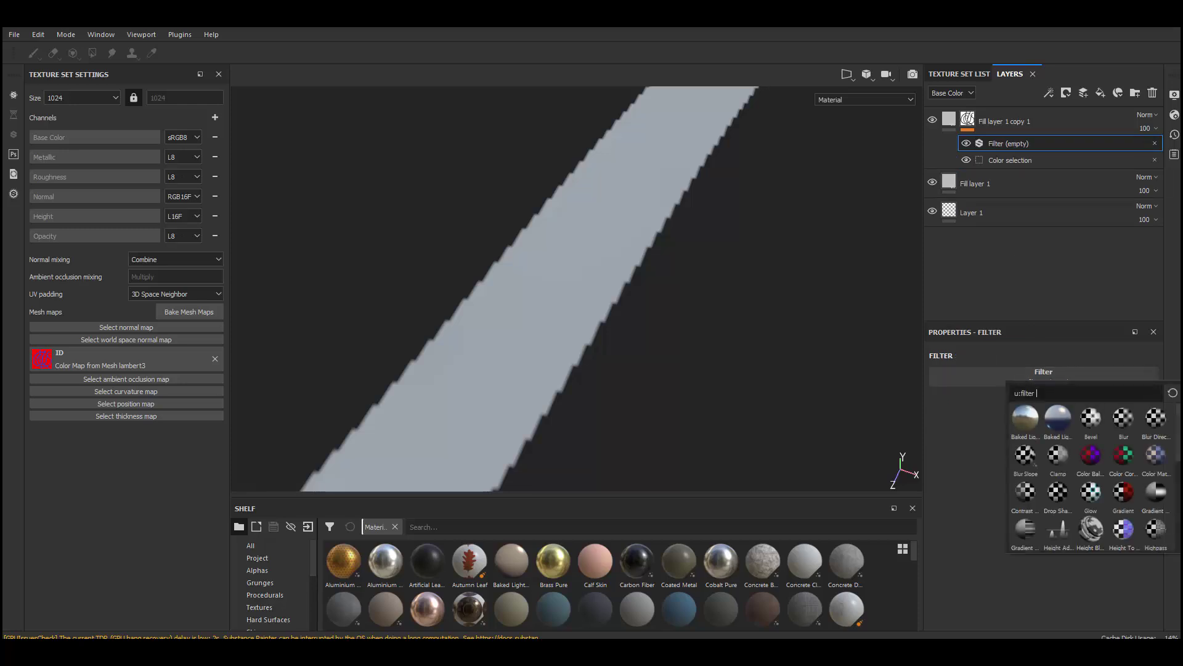
left_click(1123, 418)
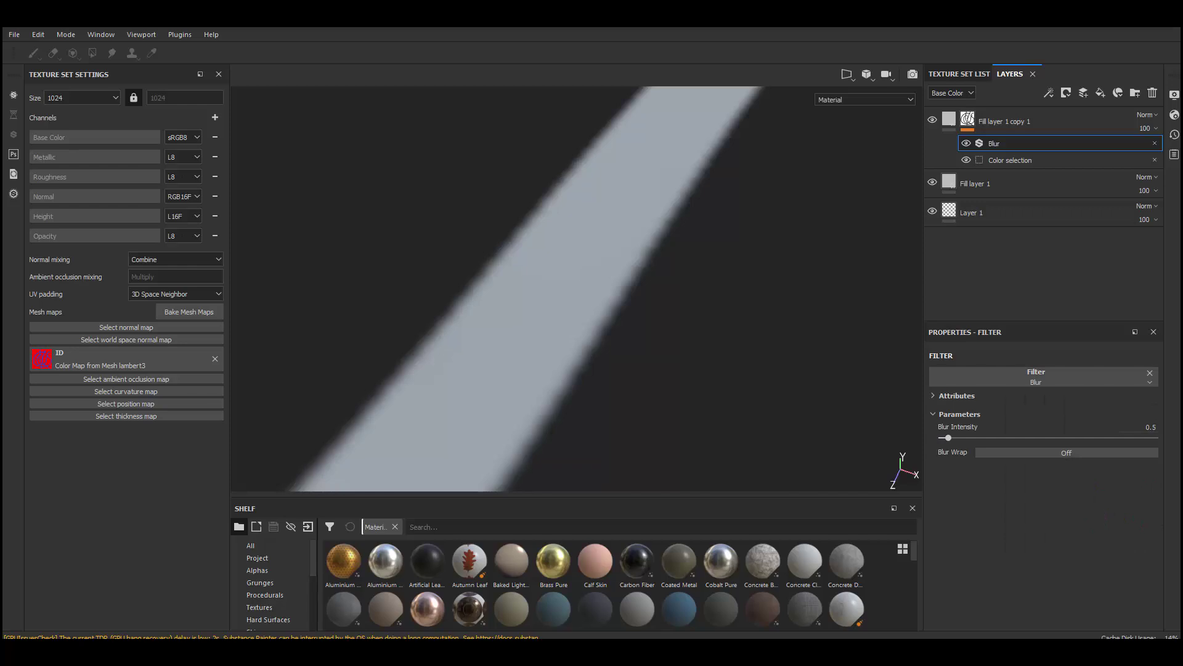
Set the mask's Blur Intensity to 0.65 while checking the band edges near a crossing.
middle_click_drag(616, 204, 503, 412, "alt")
left_click_drag(503, 412, 505, 432, "alt")
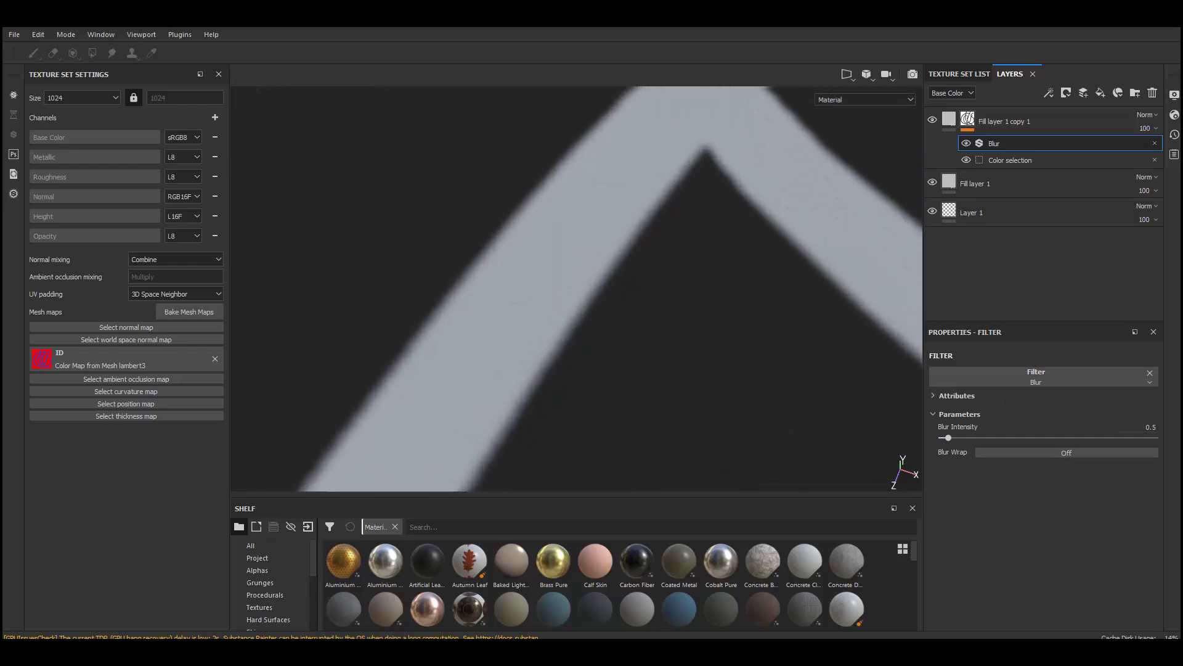
left_click_drag(948, 437, 951, 438)
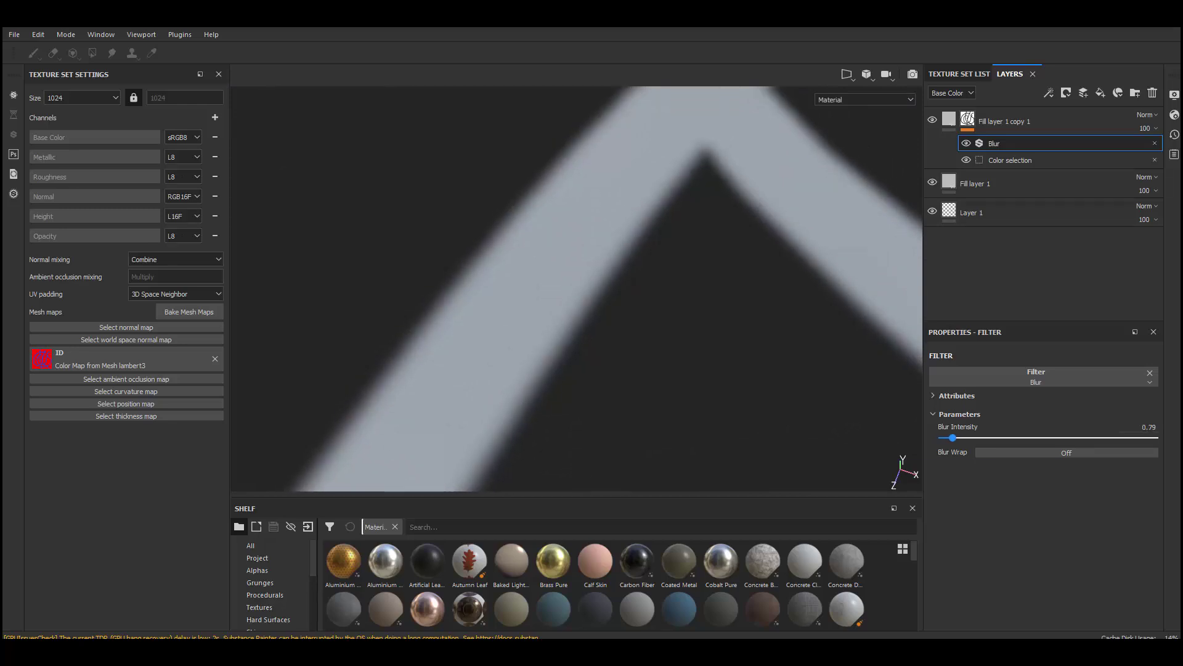
scroll(720, 207, "down", 4)
scroll(720, 206, "up", 1)
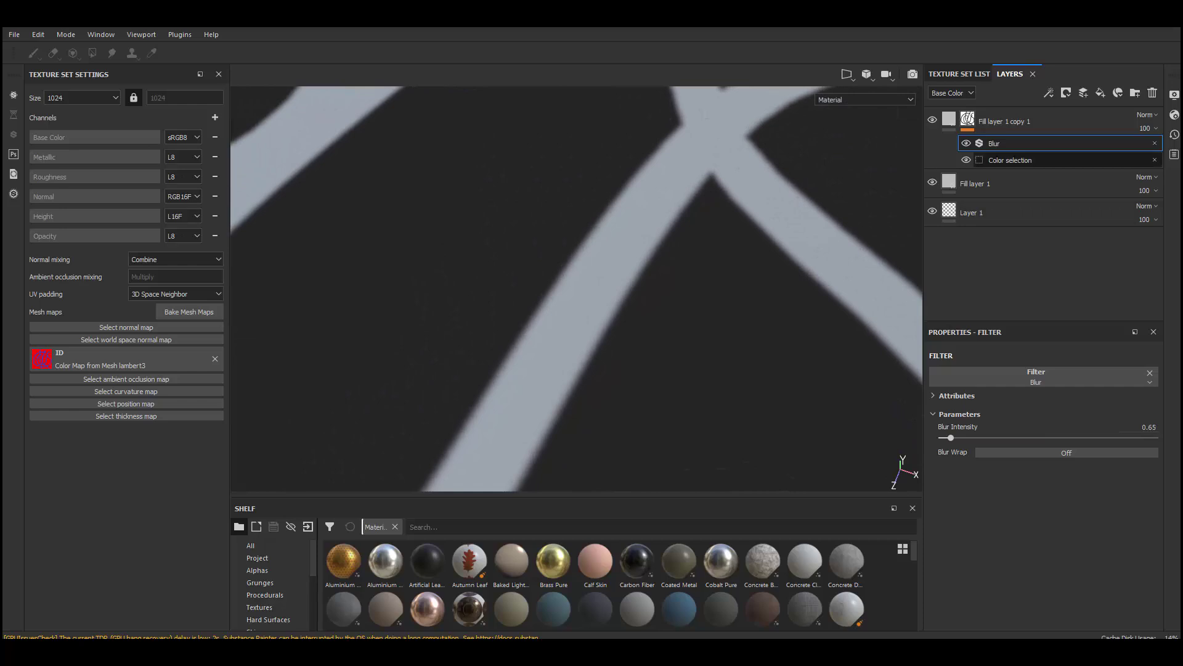
Add a Sharpen filter above the Blur on the mask and set its Sharpen Intensity to 2.67.
right_click(994, 144)
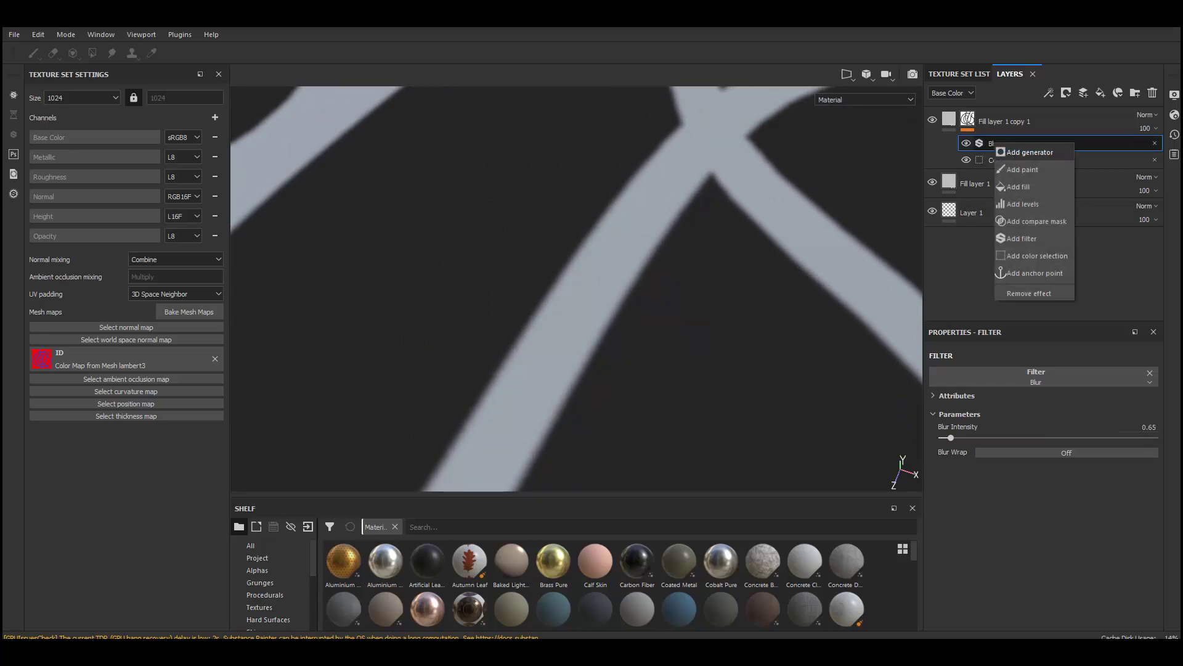
left_click(1022, 239)
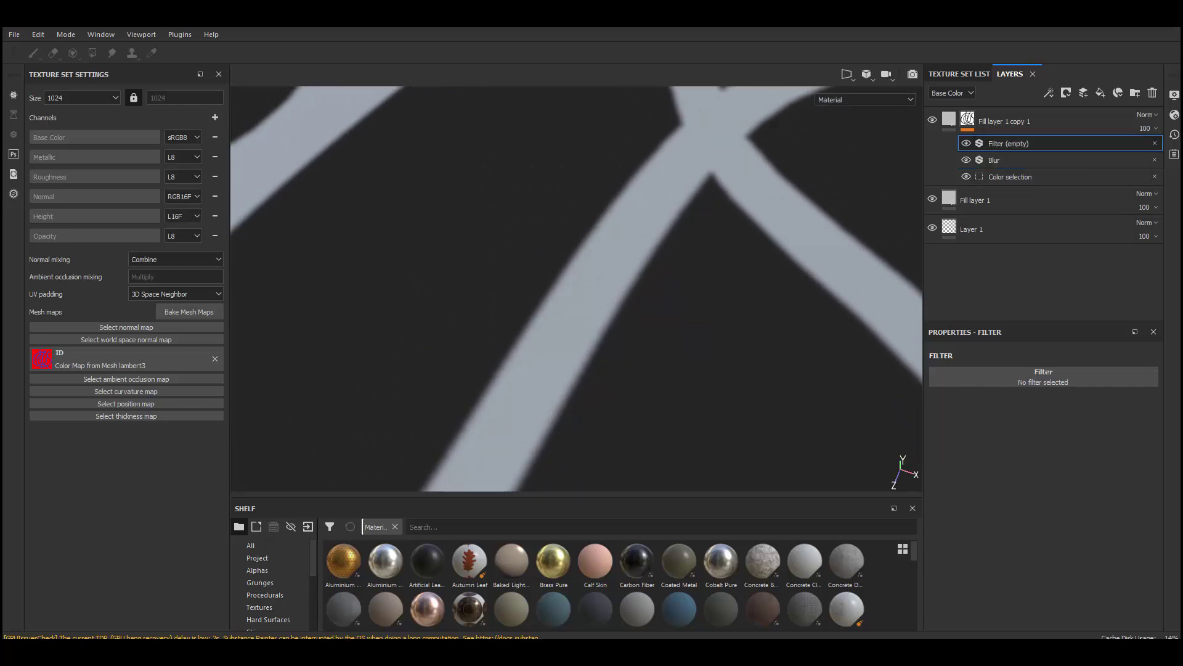
left_click(1044, 377)
scroll(1090, 453, "down", 5)
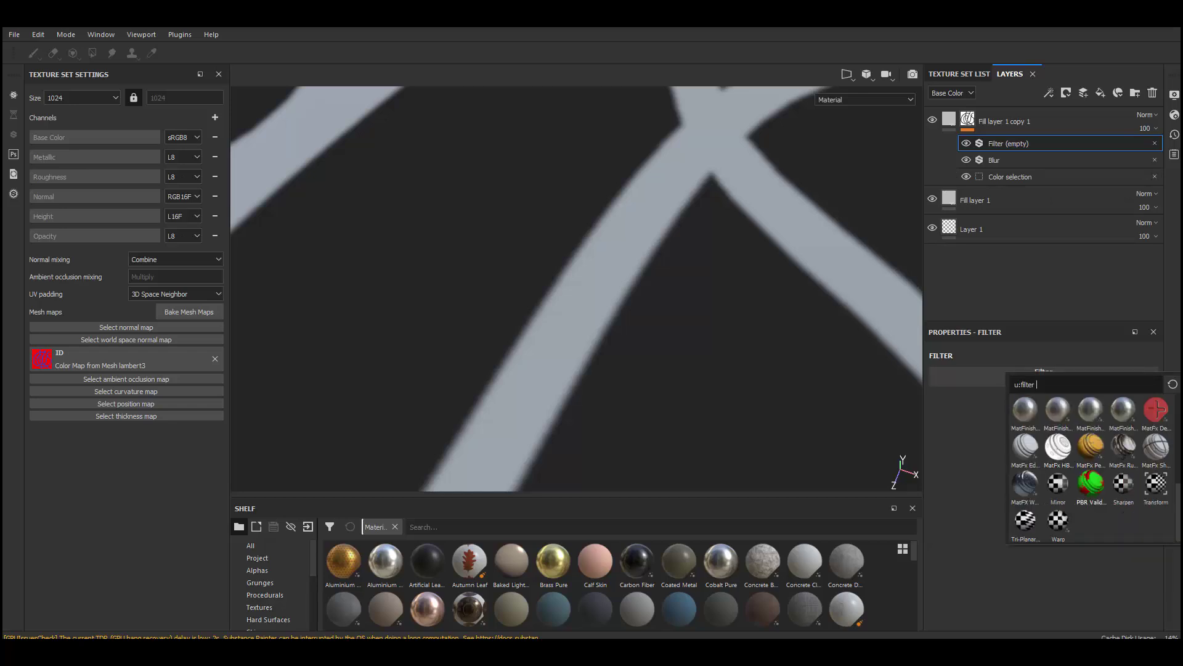
left_click(1024, 521)
left_click_drag(995, 438, 1084, 438)
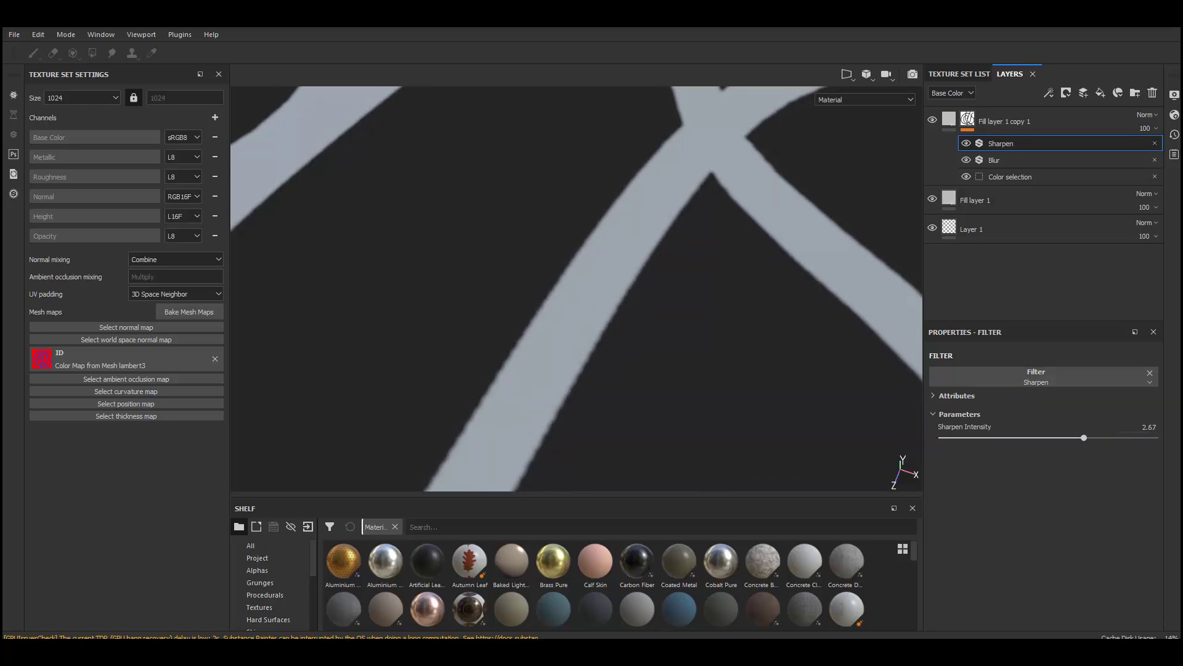
Check the sharpened band edges and raise the mask's Blur Intensity to 0.93.
scroll(576, 289, "down", 4)
scroll(576, 288, "up", 5)
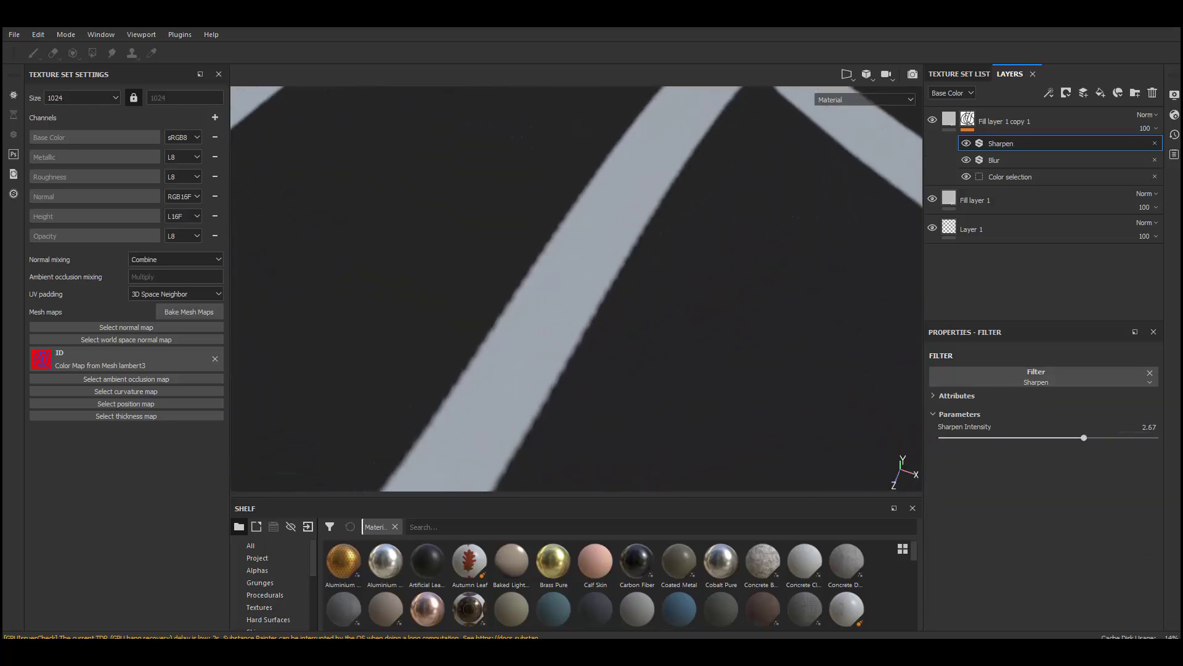
left_click(1048, 160)
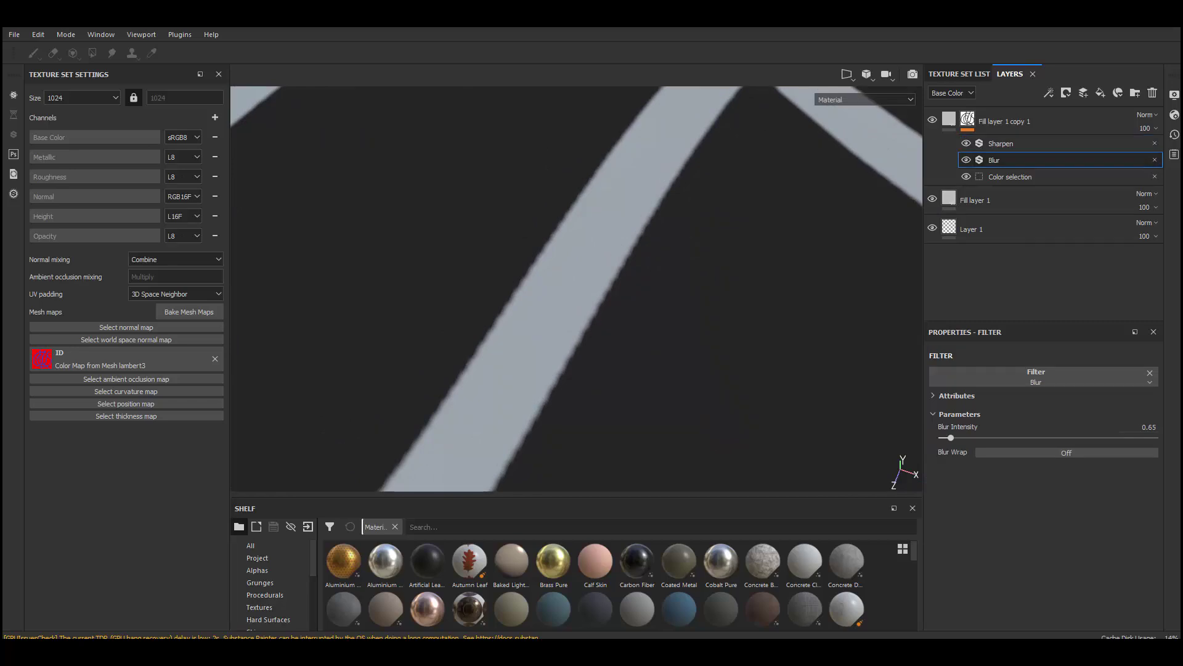
mouse_move(951, 437)
left_mouse_down()
mouse_move(965, 438)
mouse_move(942, 437)
mouse_move(955, 437)
left_mouse_up()
scroll(577, 288, "down", 5)
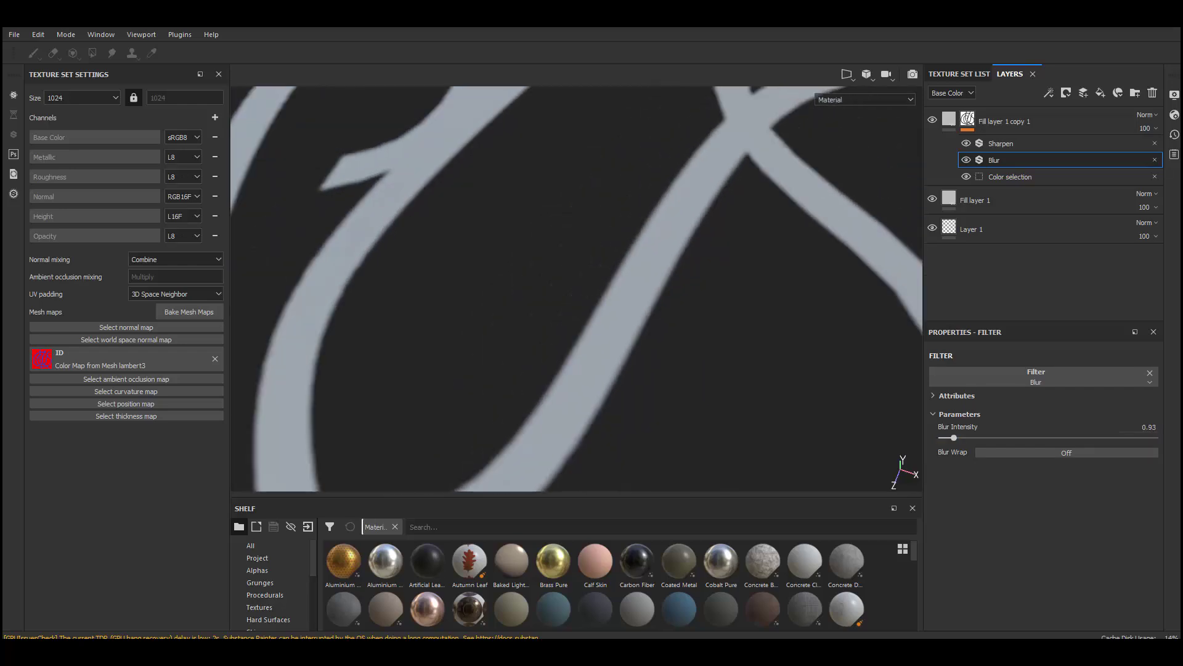
Examine the masked bands from several angles, from close up to the whole pattern.
middle_click_drag(576, 288, 542, 228, "alt")
left_click_drag(576, 259, 577, 333, "alt")
scroll(576, 288, "up", 3)
scroll(576, 288, "down", 6)
middle_click_drag(576, 288, 624, 263, "alt")
scroll(580, 259, "up", 3)
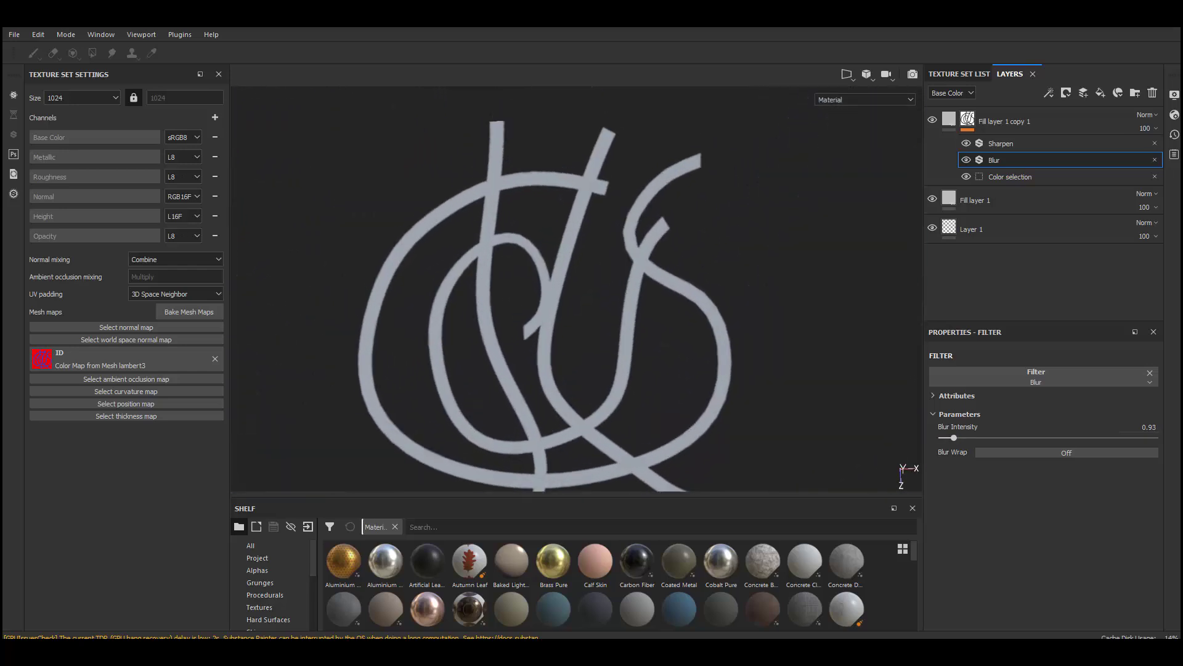
left_click_drag(581, 259, 552, 228, "alt")
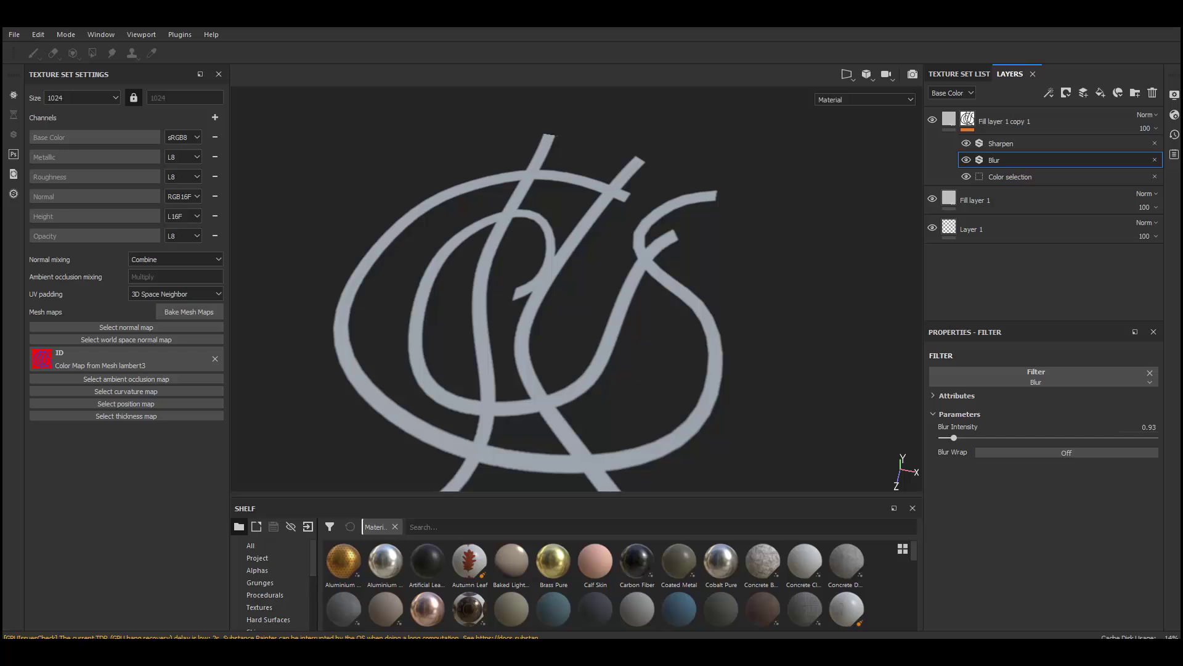
scroll(576, 289, "down", 3)
left_click_drag(576, 288, 531, 293, "alt")
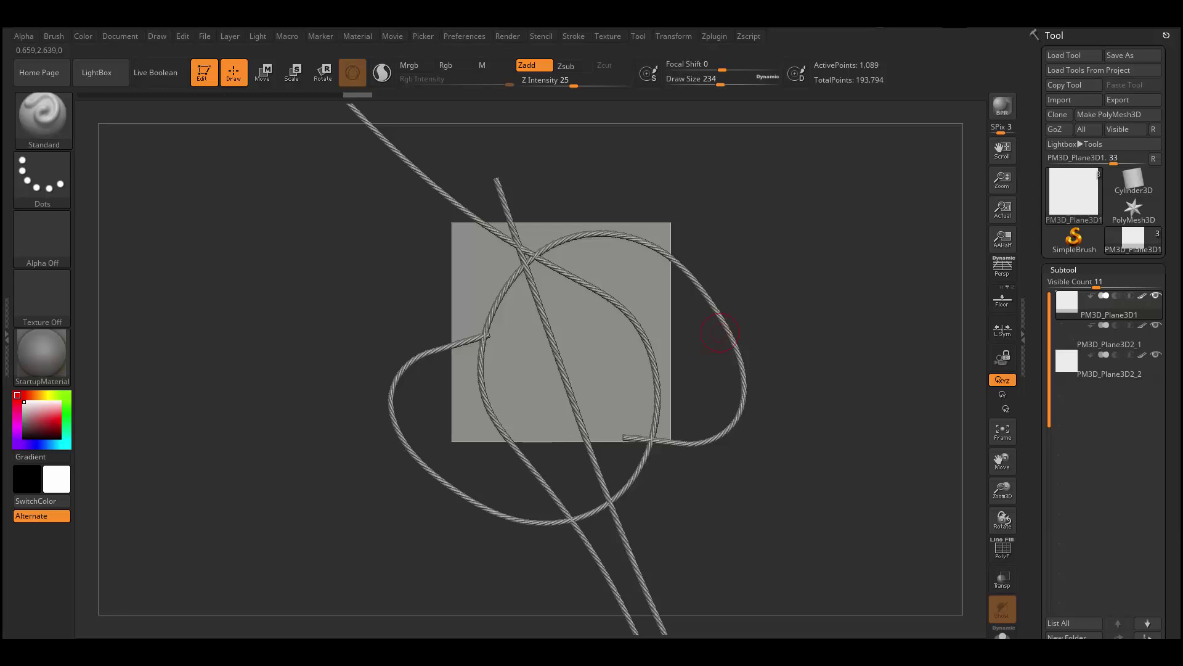
Switch to ZBrush and export the low-poly plane as an FBX, overwriting "plane low.fbx".
mouse_move(643, 277)
right_mouse_down("ctrl")
mouse_move(657, 302)
mouse_move(694, 306)
right_mouse_up("ctrl")
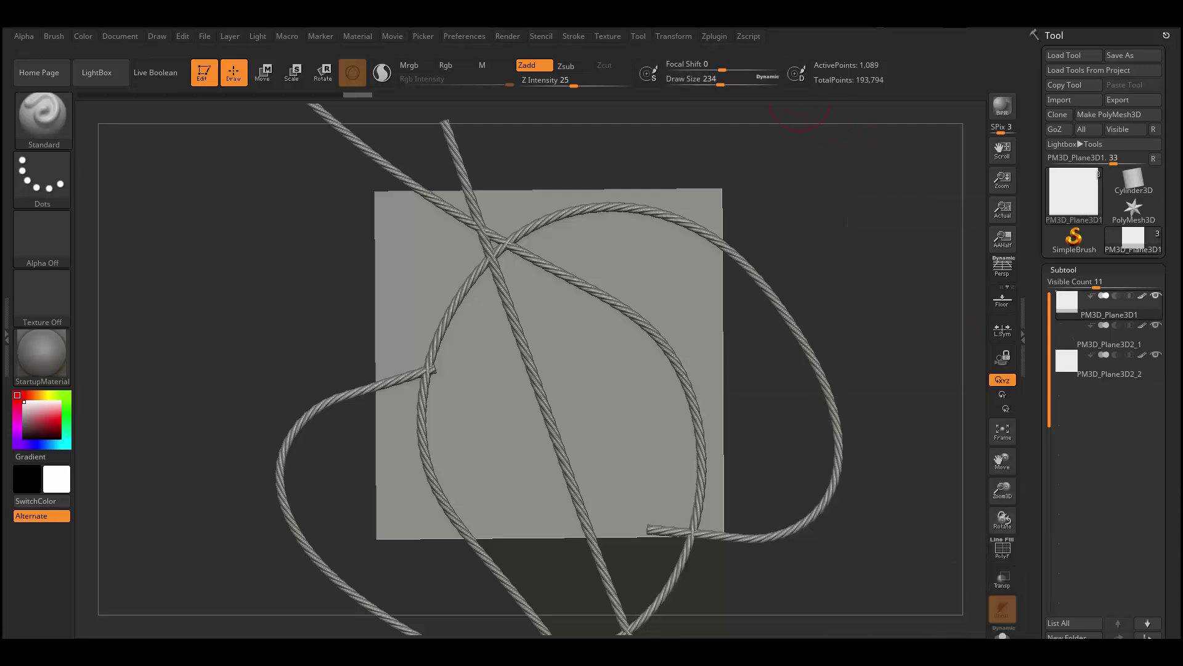
left_click(714, 36)
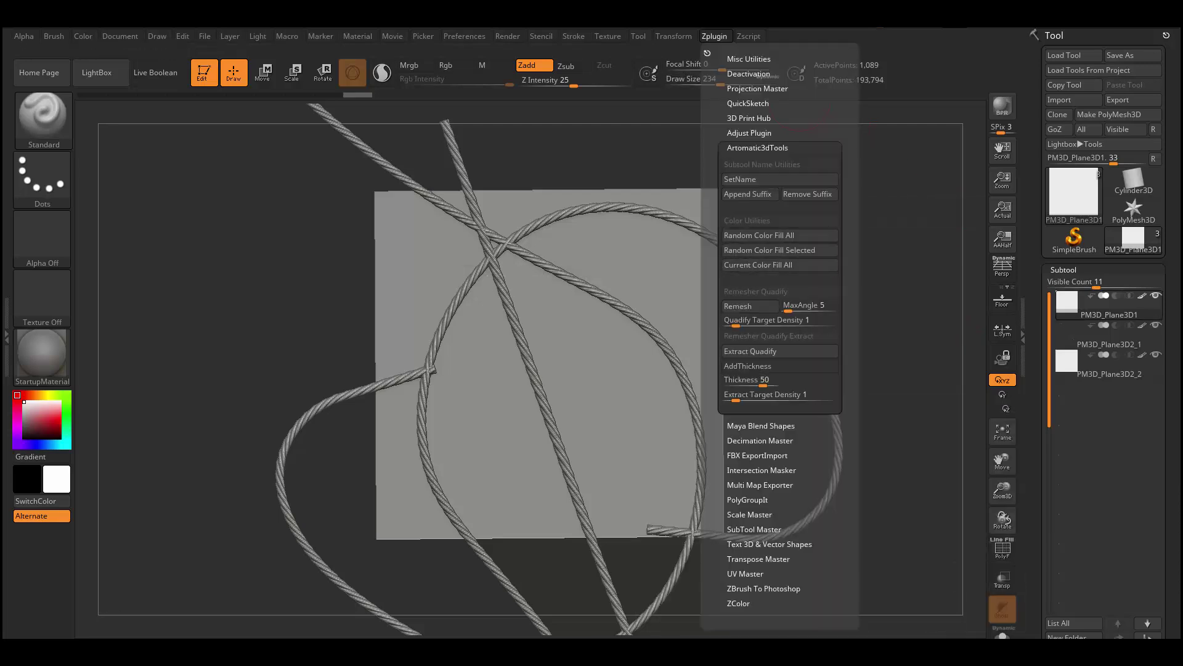
left_click(756, 147)
left_click(757, 192)
left_click(780, 287)
double_click(501, 268)
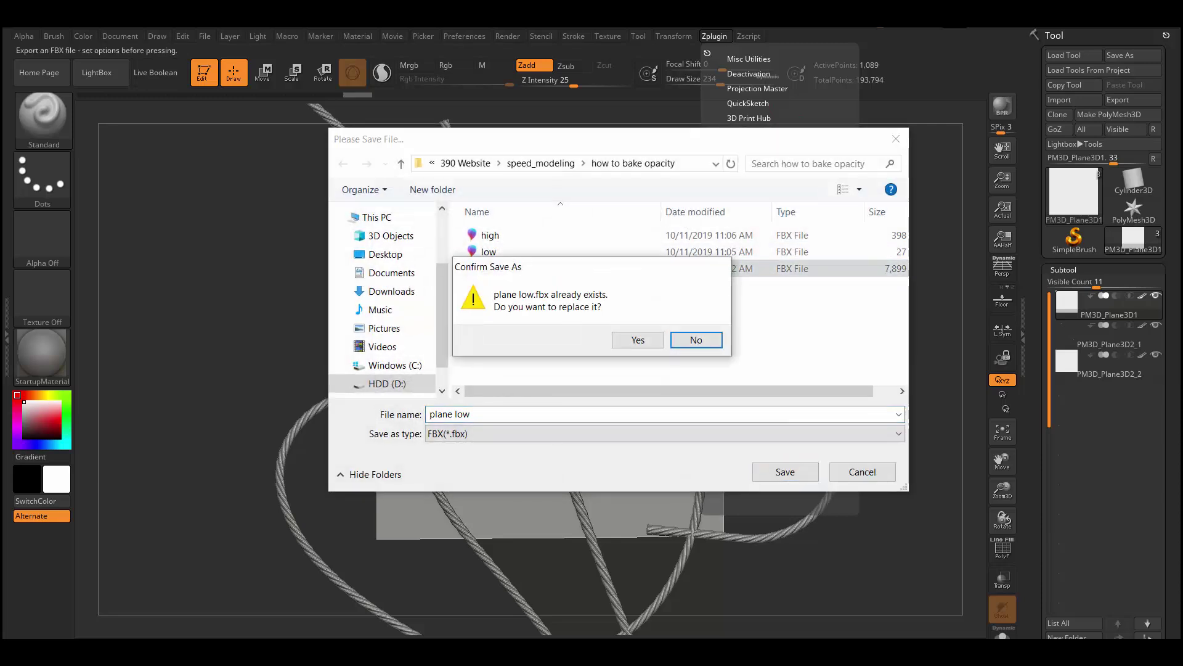
left_click(638, 339)
With the high-poly ropes and backing plane in view, fill all subtools with random colors using Artomatic3dTools.
left_click(723, 286, "alt")
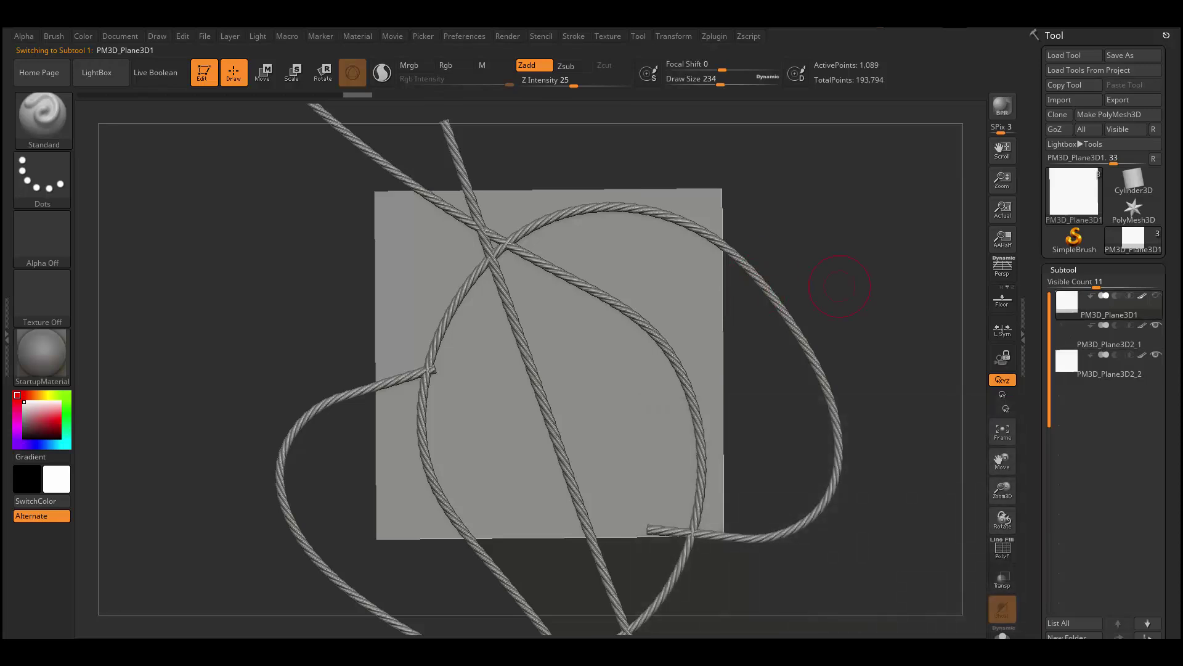
right_click_drag(751, 323, 620, 286, "ctrl")
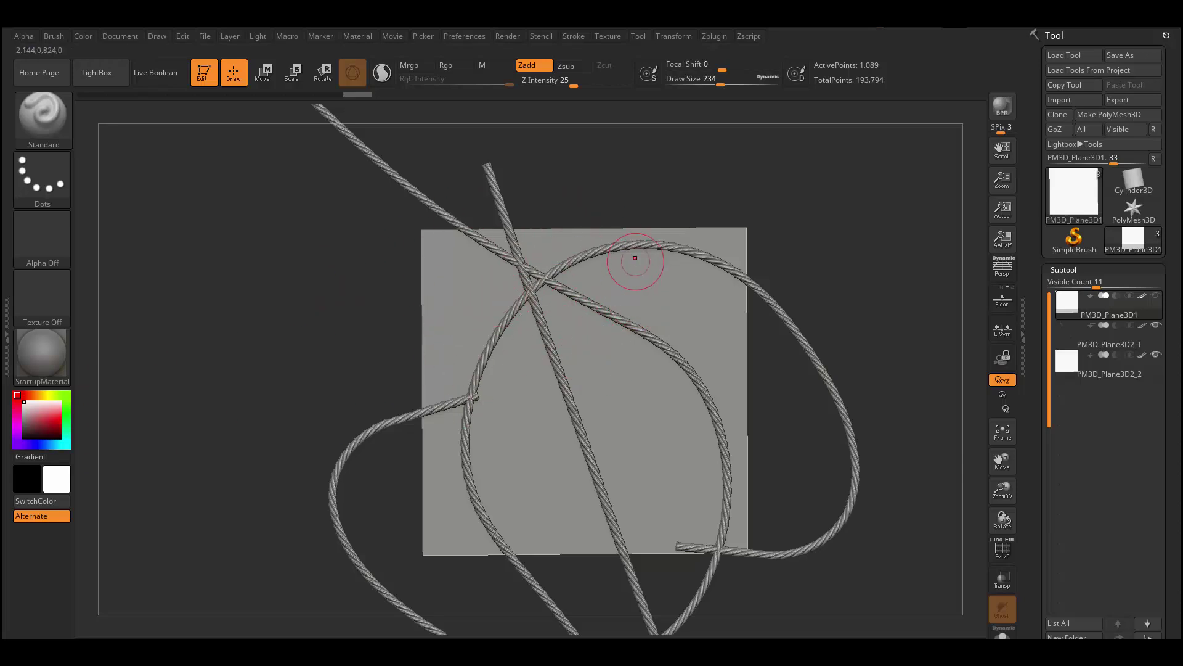
left_click(714, 35)
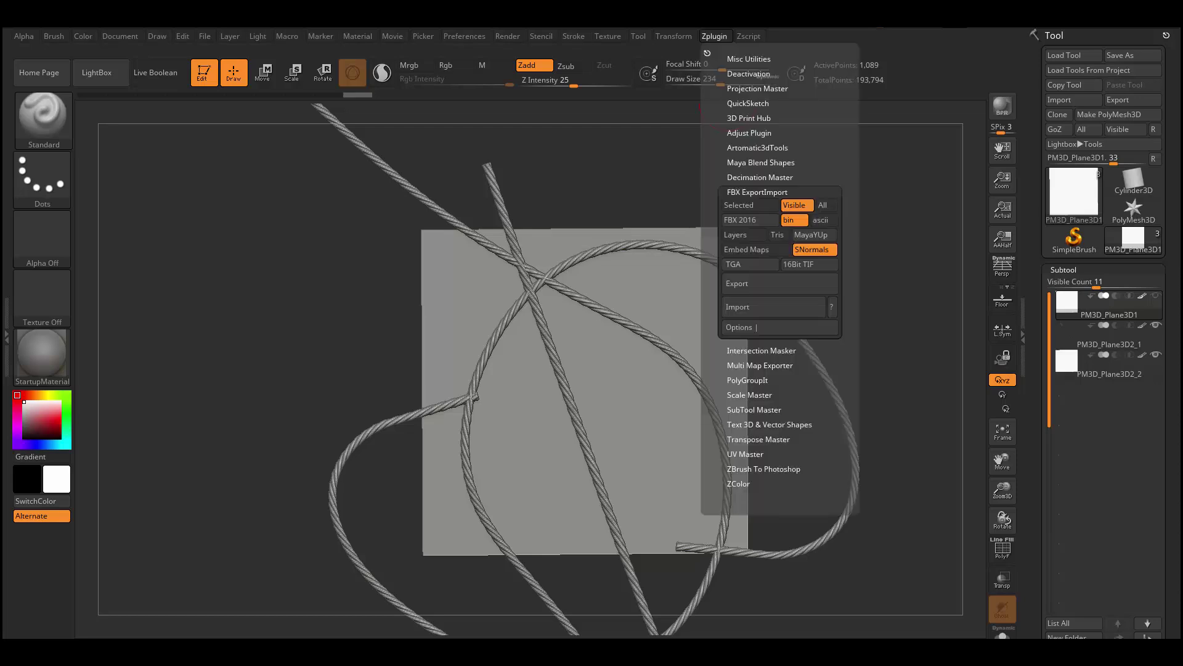
left_click(757, 147)
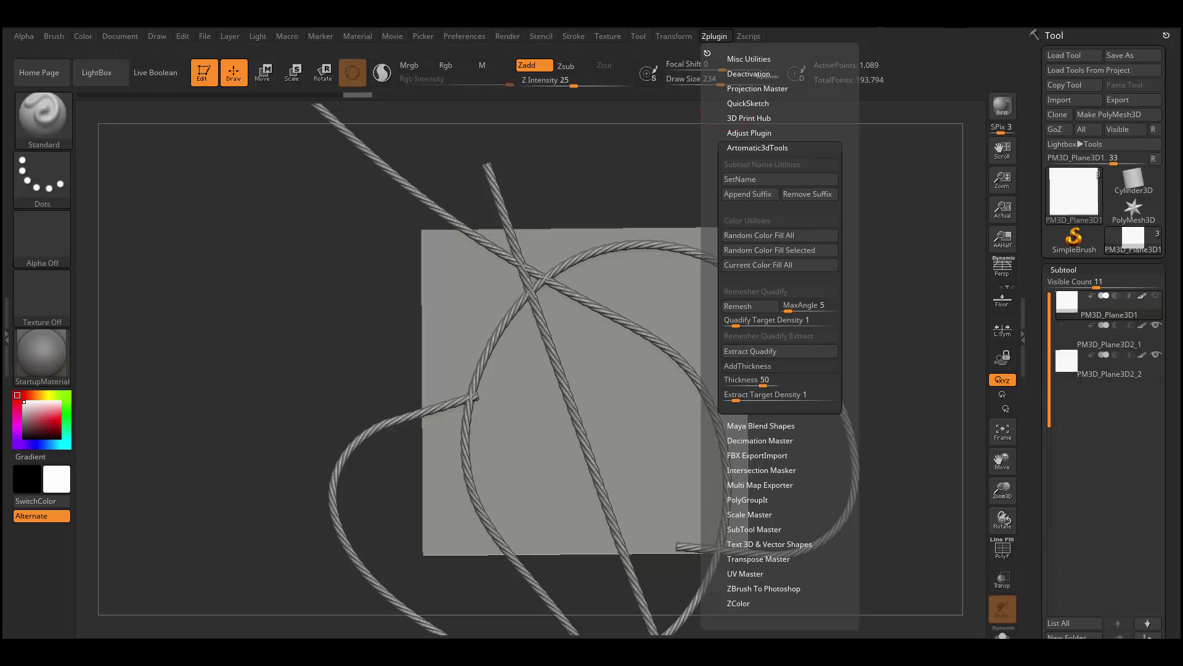
left_click_drag(779, 220, 779, 205)
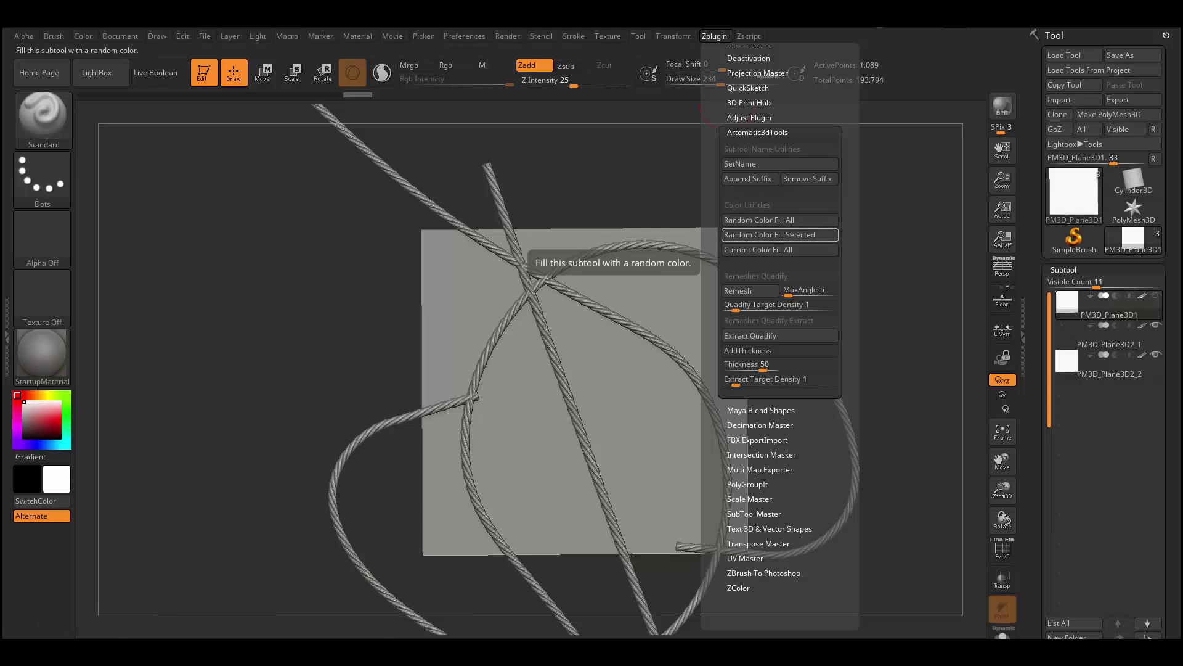
left_click(758, 220)
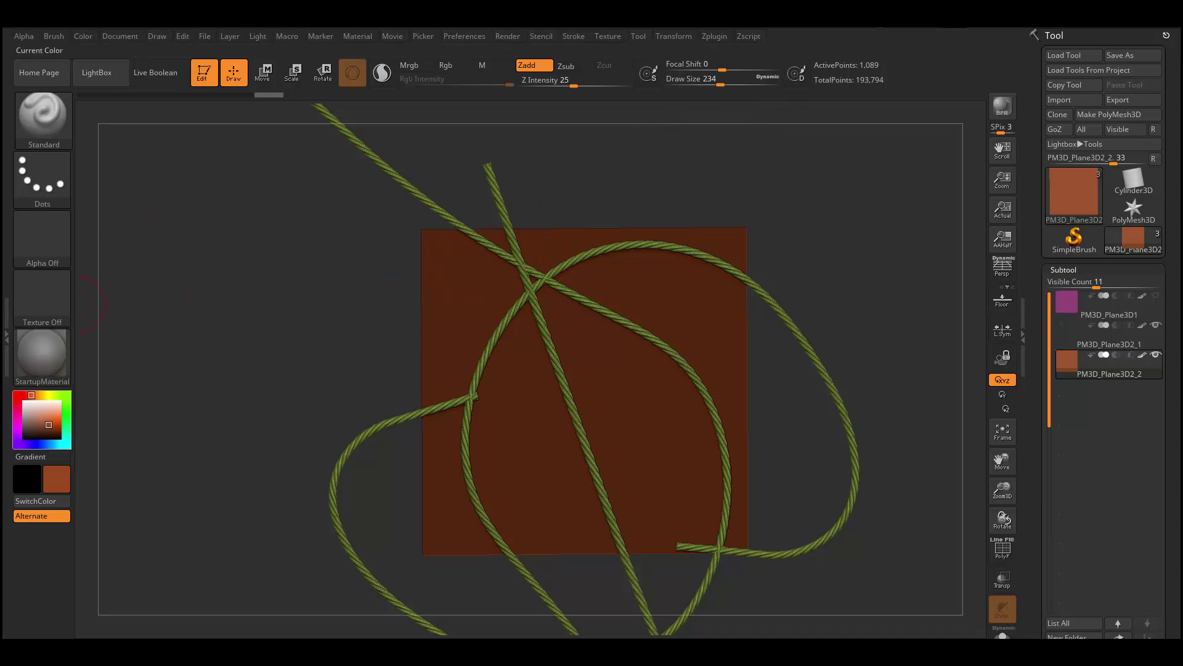
Fill the backing plane PM3D_Plane3D2_2 with a brighter orange, R 251, G 86, B 0.
left_click(60, 420)
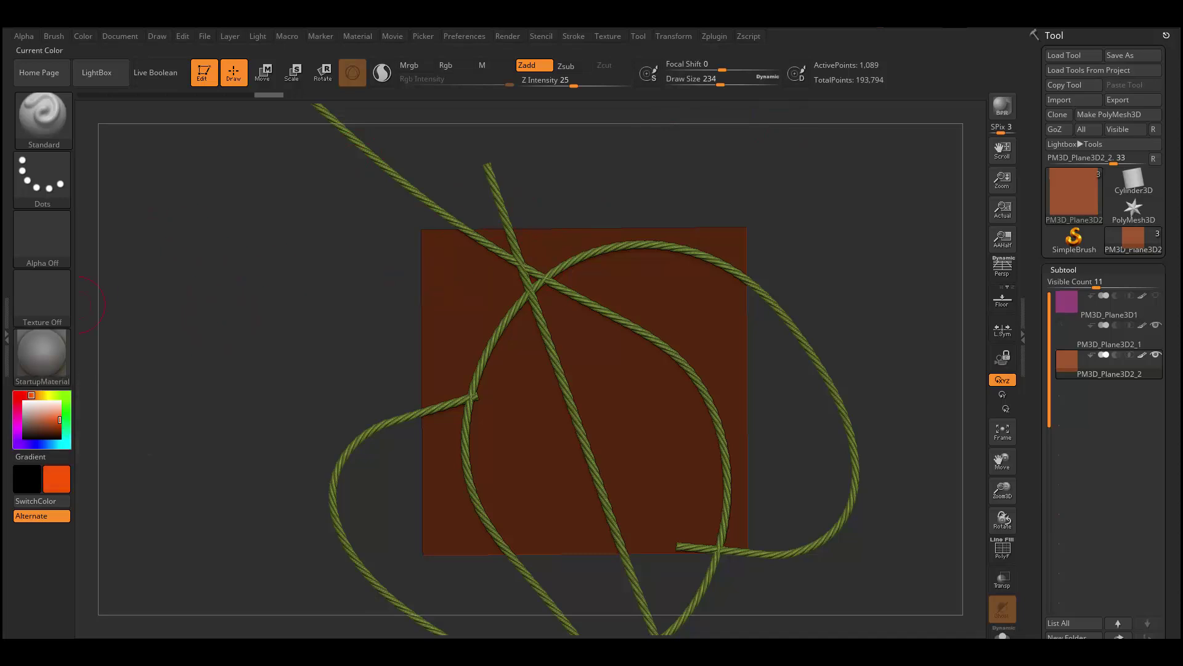
left_click(83, 36)
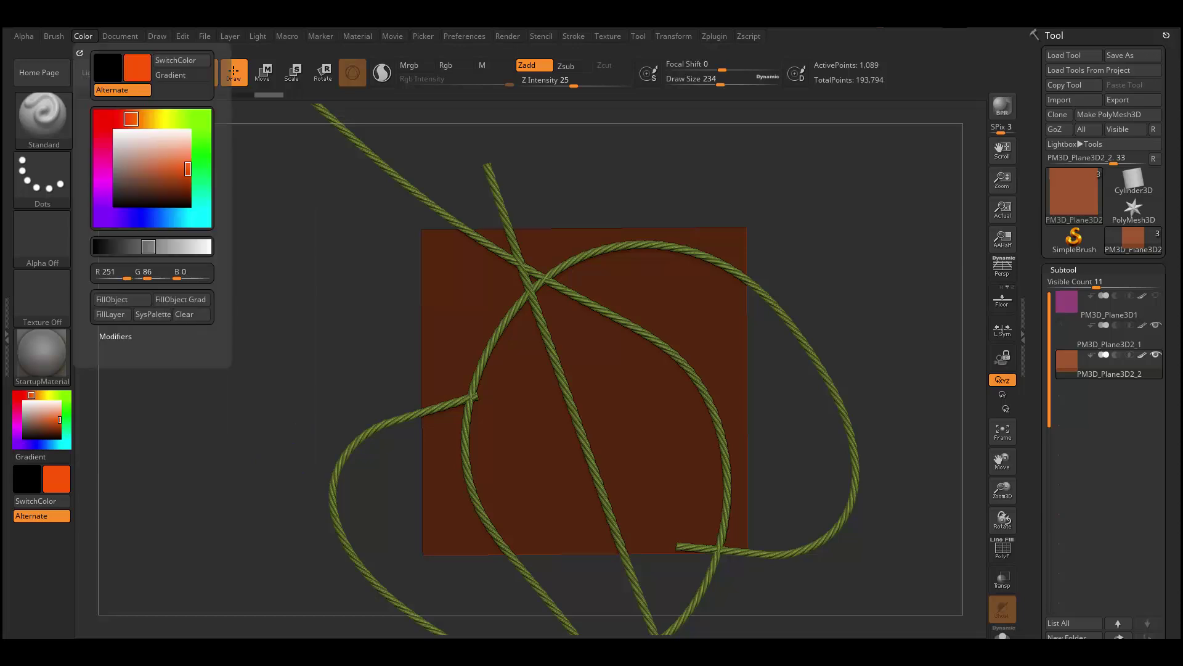
left_click(113, 300)
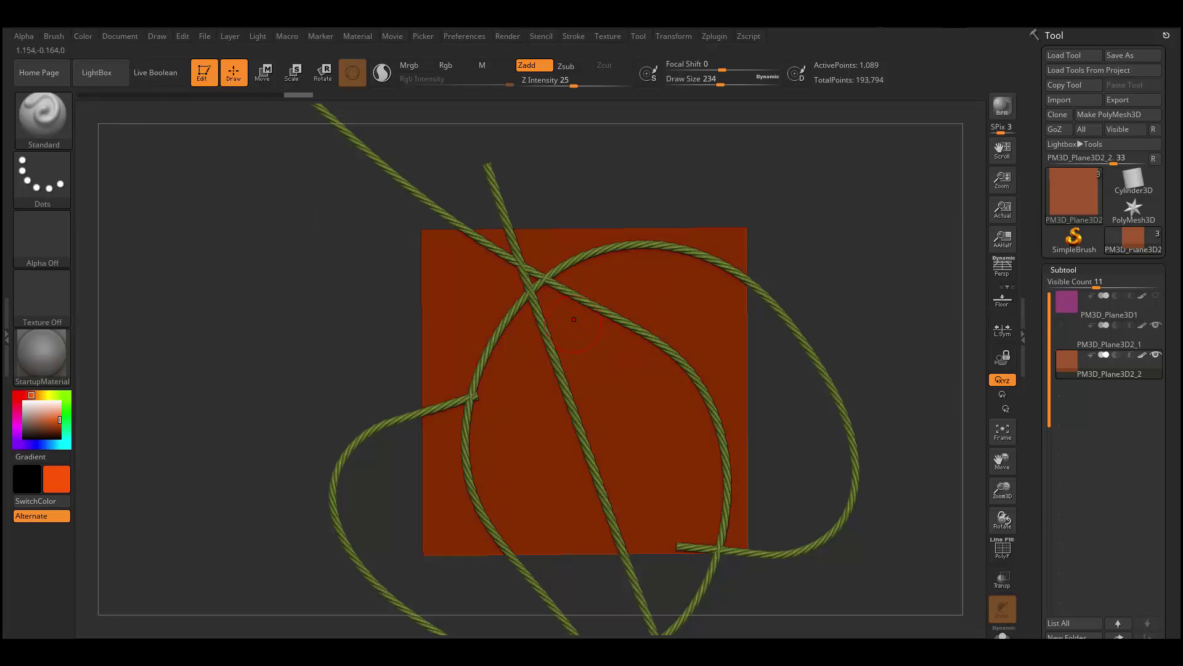
Export the visible colored subtools as a binary FBX named "plane high" in the "how to bake opacity" folder.
left_click(714, 36)
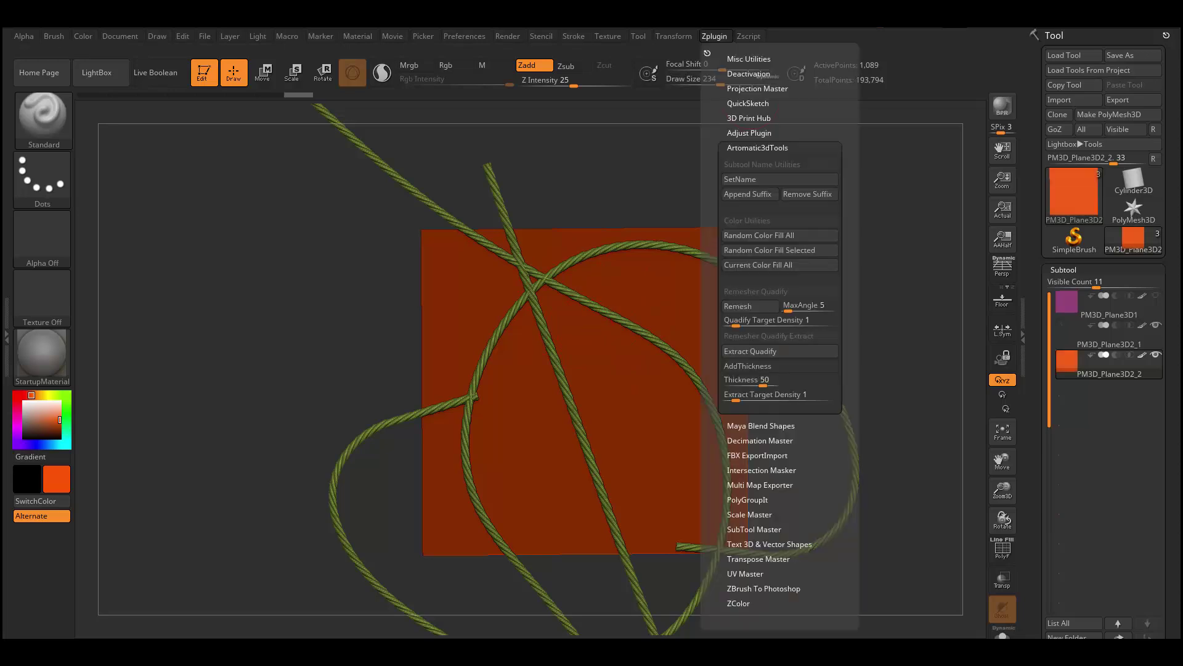
left_click(757, 147)
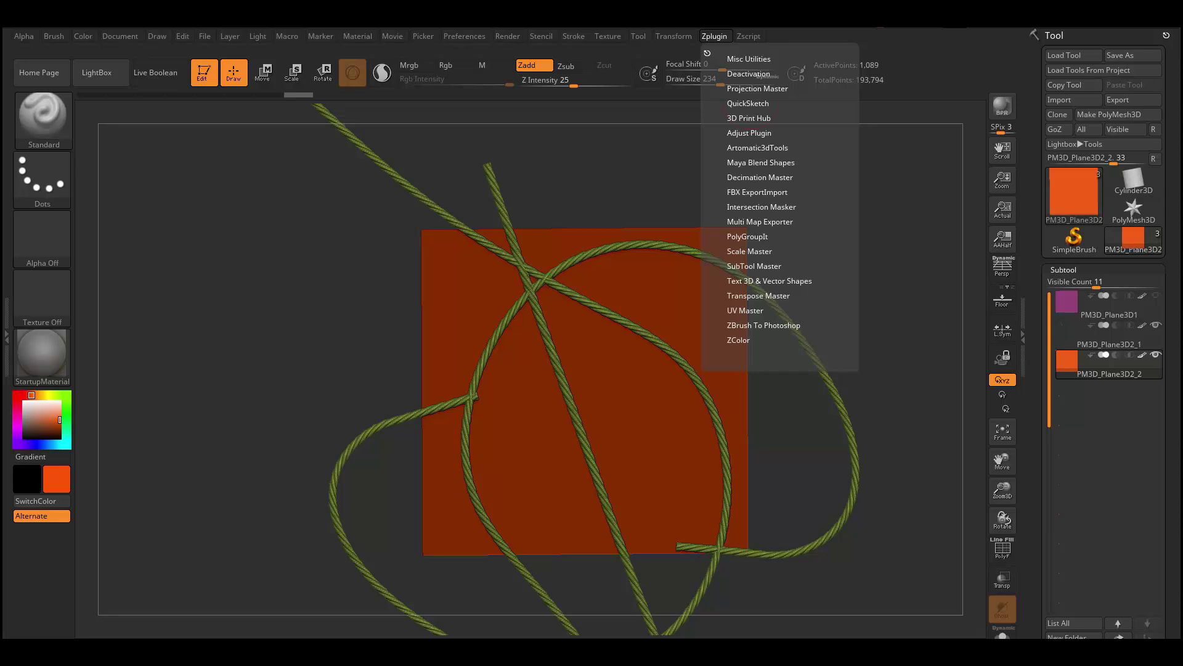
left_click(757, 192)
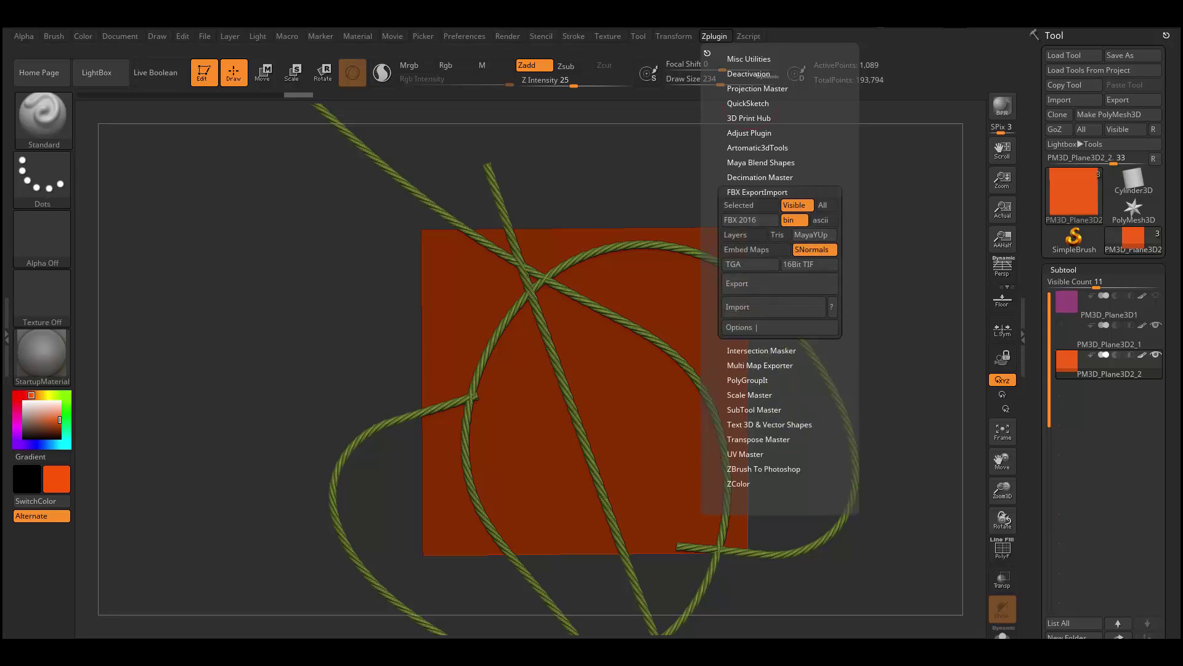
left_click(780, 283)
left_click(501, 268)
key("End")
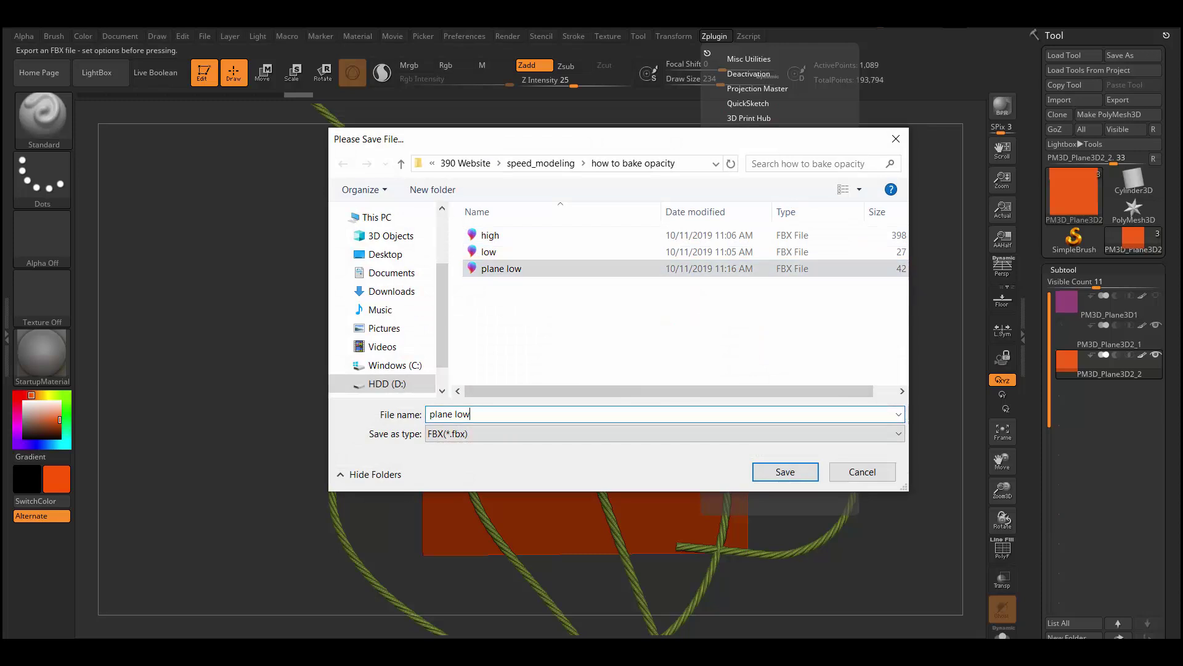
key("BackSpace")
type("high")
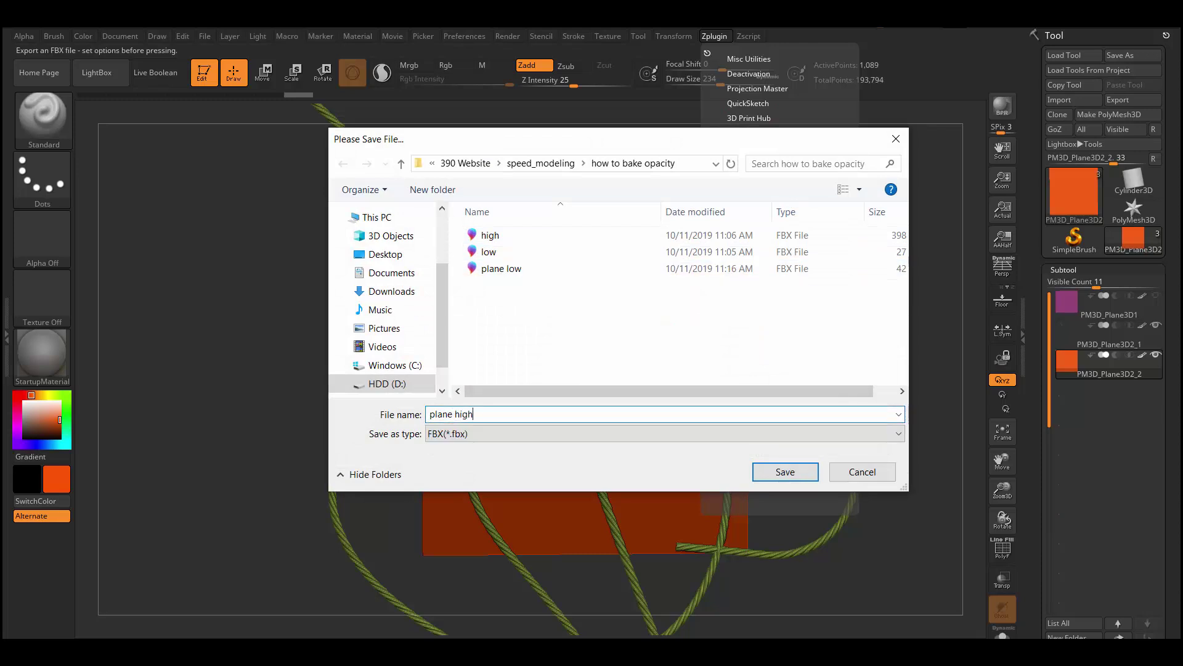
key("Return")
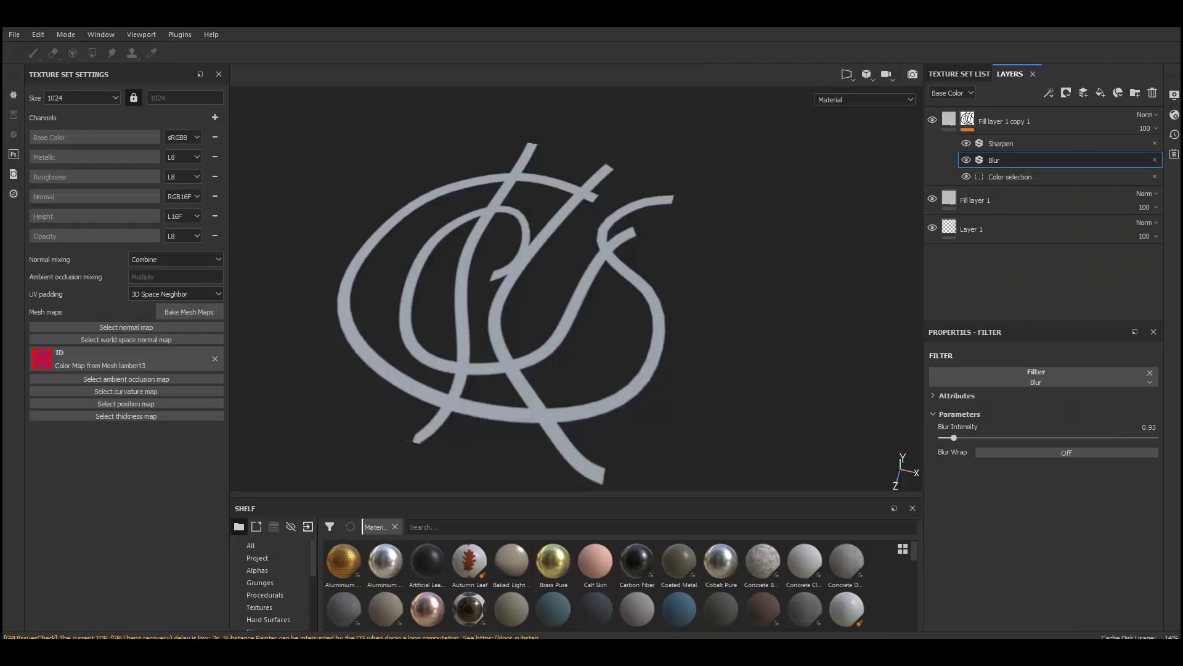
Switch to Substance Painter and start a new project with the low-poly plane.
key("ctrl+n")
left_click(719, 212)
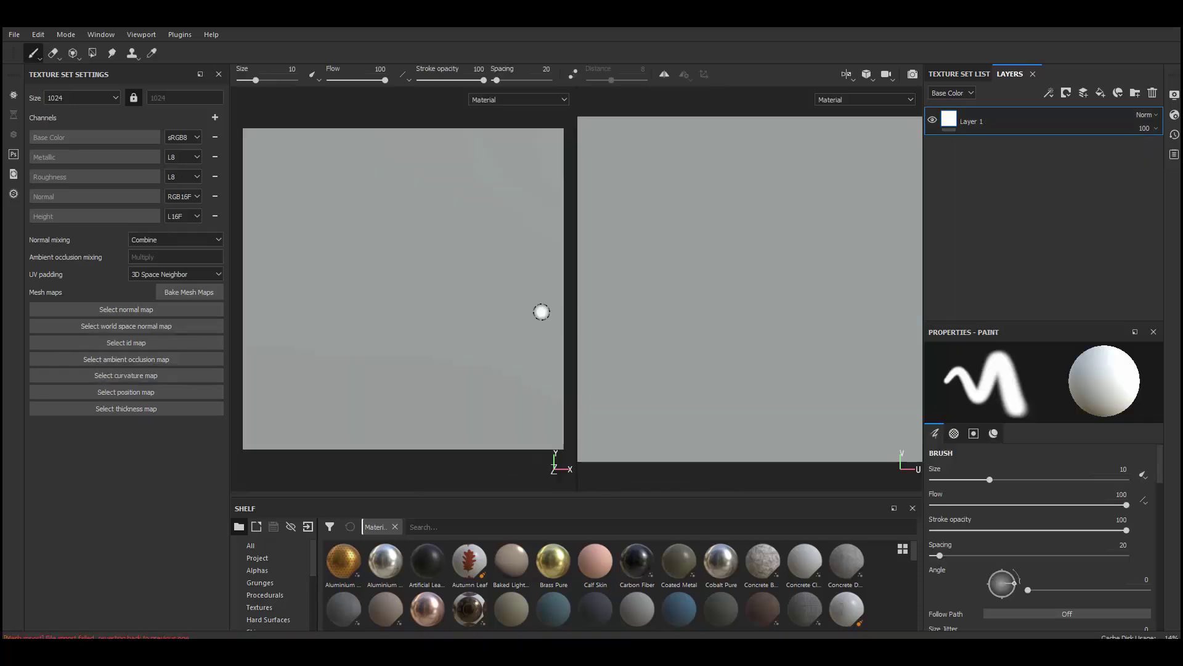
In the mesh map baking settings, leave only the ID map enabled.
left_click(189, 291)
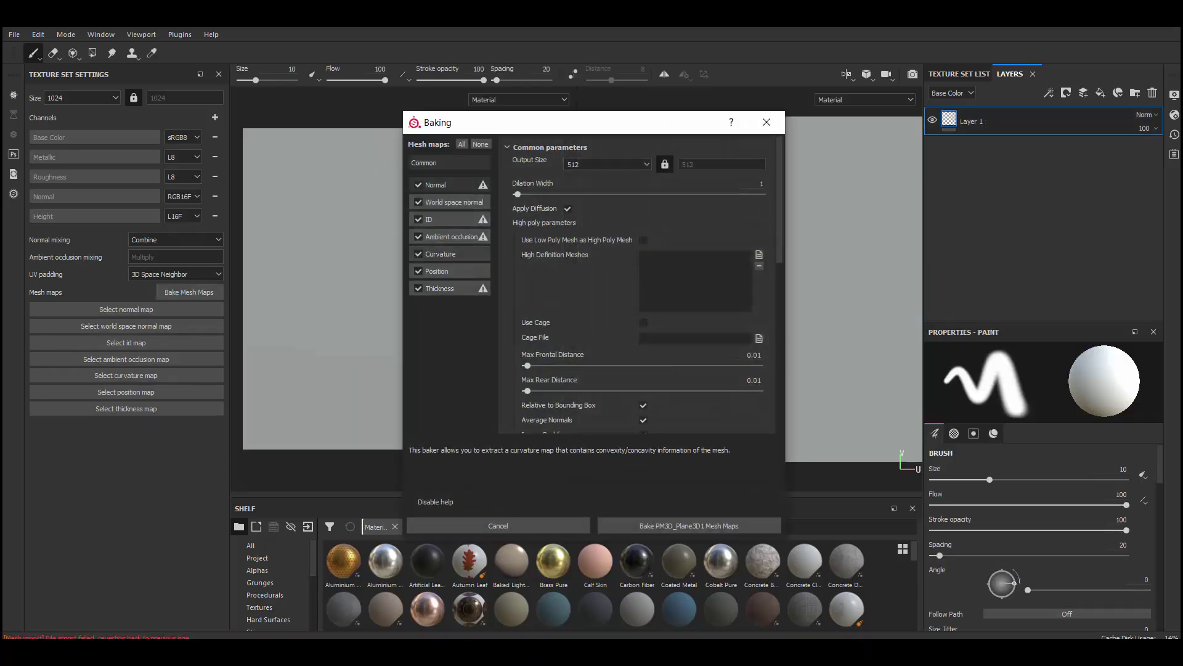
left_click(418, 236)
left_click(419, 253)
left_click(418, 271)
left_click(418, 288)
left_click(418, 202)
left_click(419, 184)
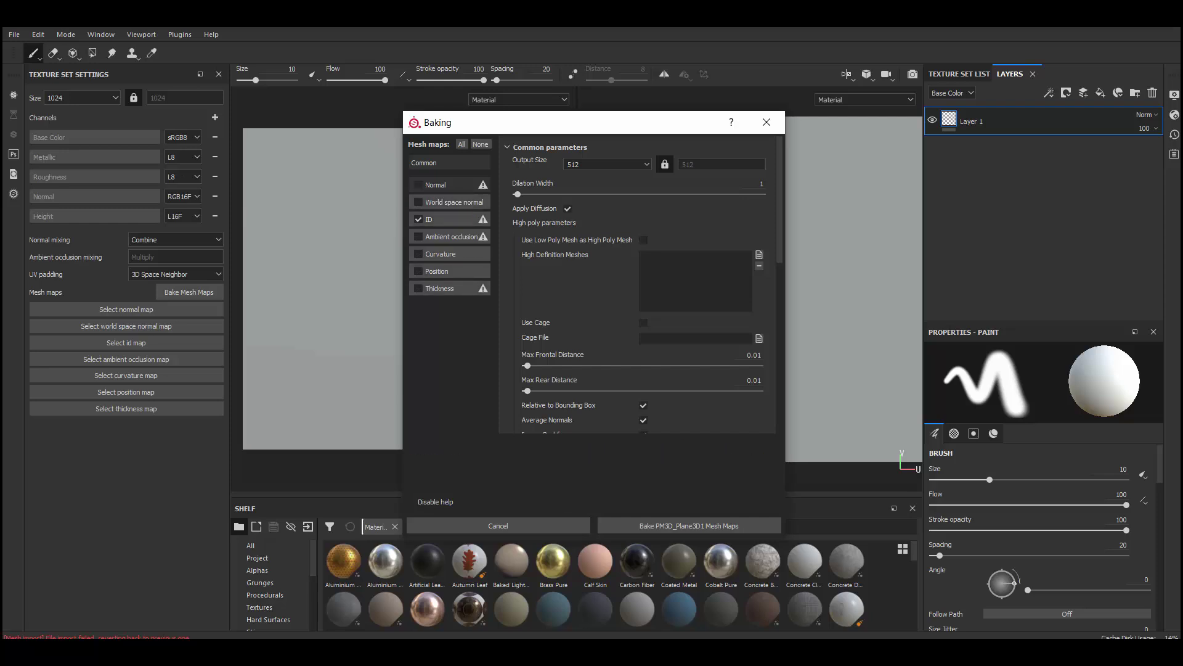
Set the bake output size to 1024 and load the exported high-poly FBX as the high definition mesh.
left_click(607, 164)
left_click(608, 224)
left_click(759, 254)
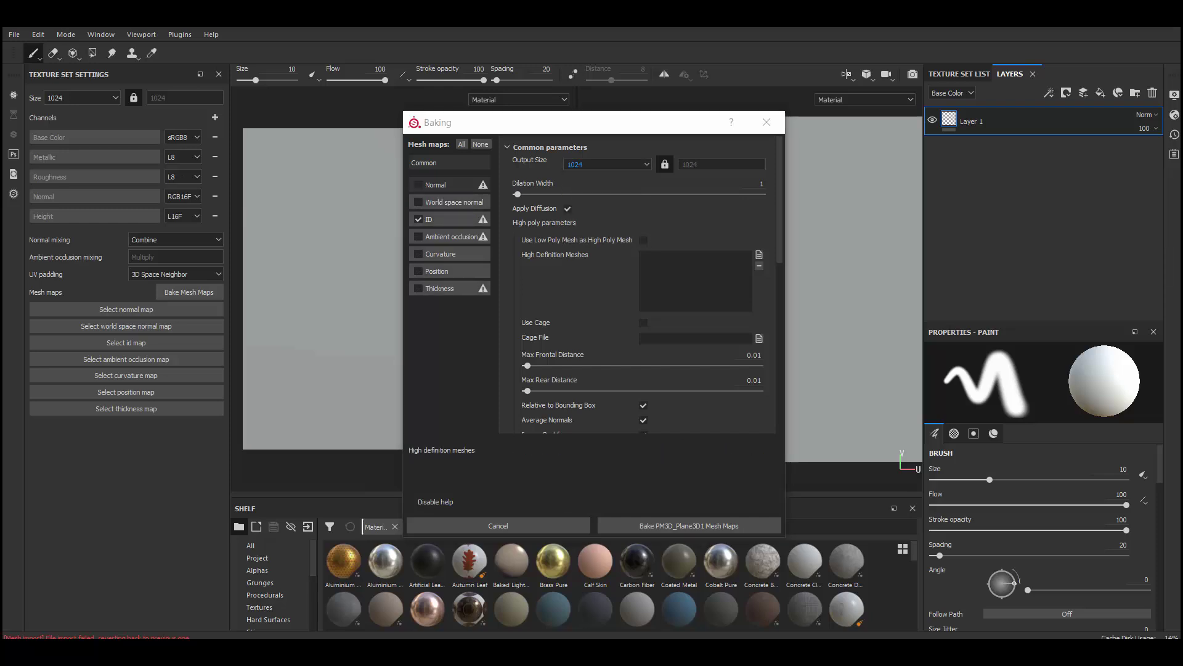
double_click(666, 276)
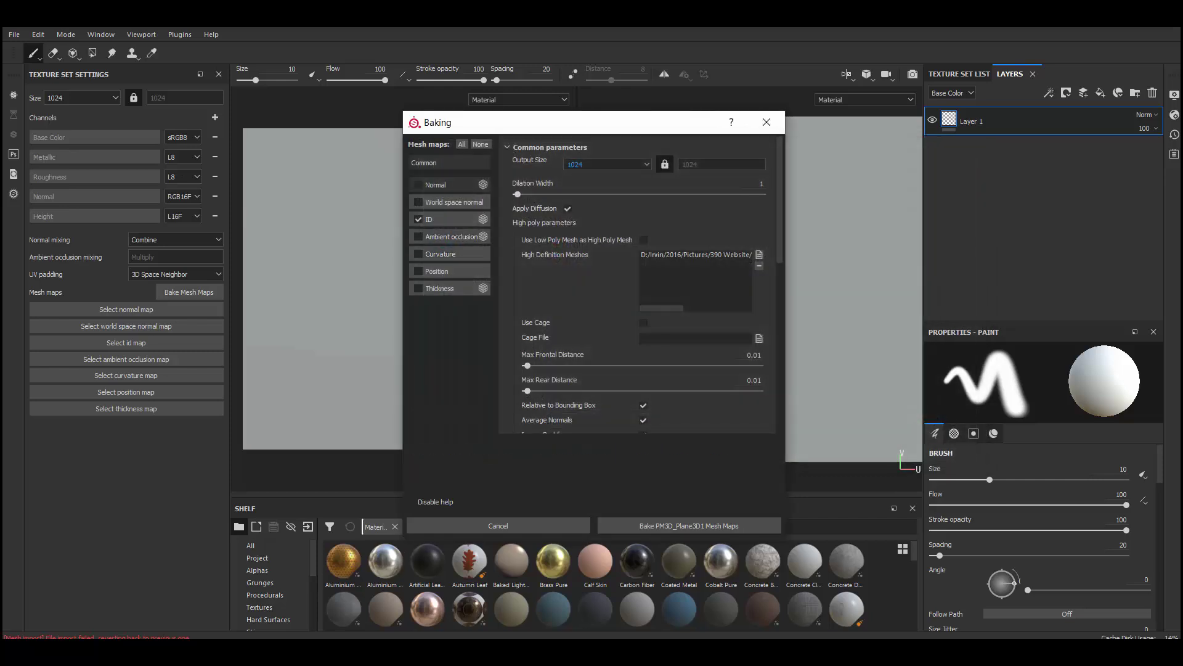
Set the ID baker's color source to Vertex Color and bake the ID map.
left_click(449, 218)
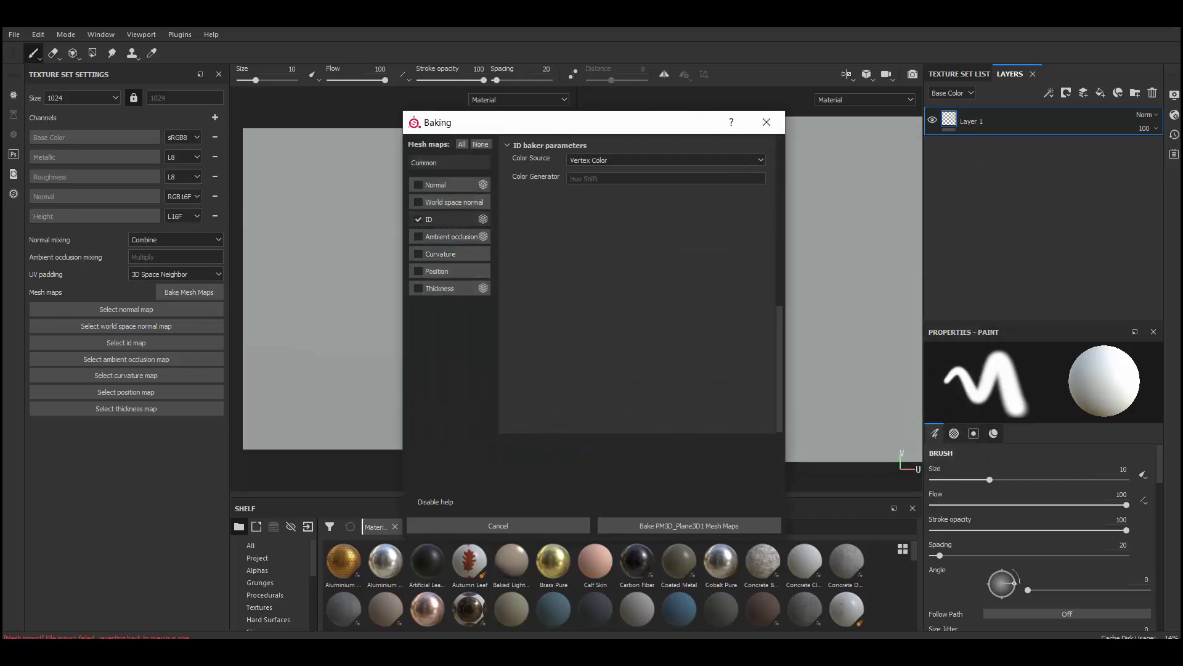
left_click(664, 159)
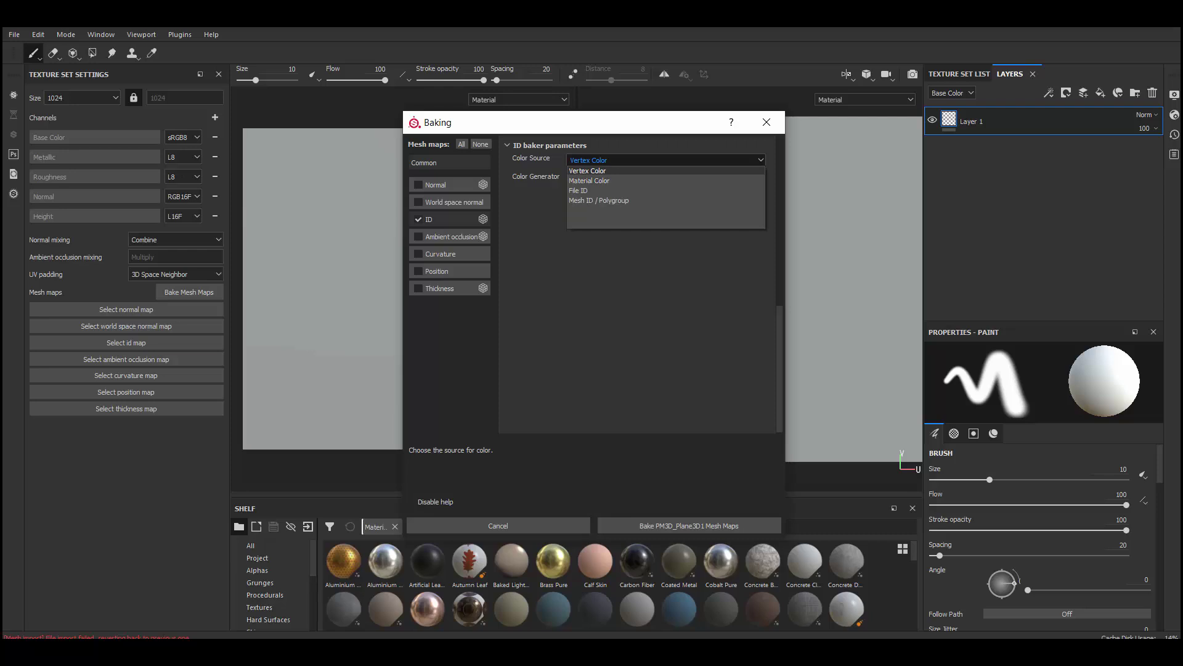
left_click(588, 171)
left_click(689, 525)
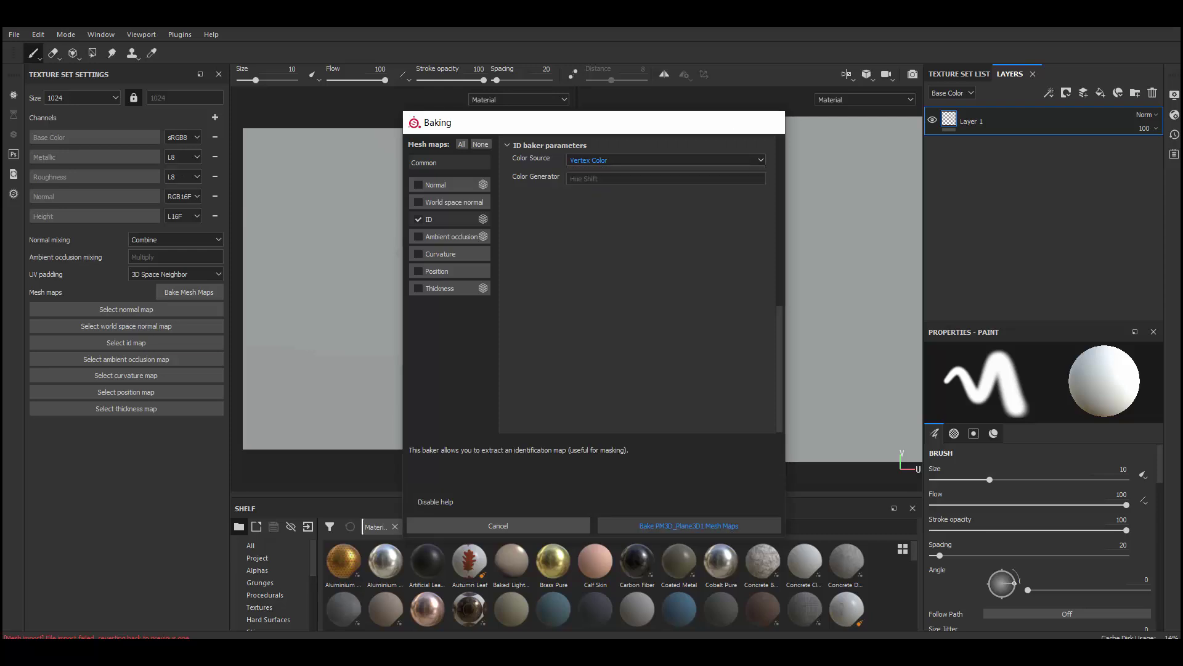
left_click(689, 525)
left_click(678, 394)
Display the baked ID map and examine its rope edges in the 3D and UV views before returning to the material display.
scroll(500, 268, "down", 2)
middle_click_drag(436, 230, 417, 225)
scroll(421, 231, "up", 1)
key("b")
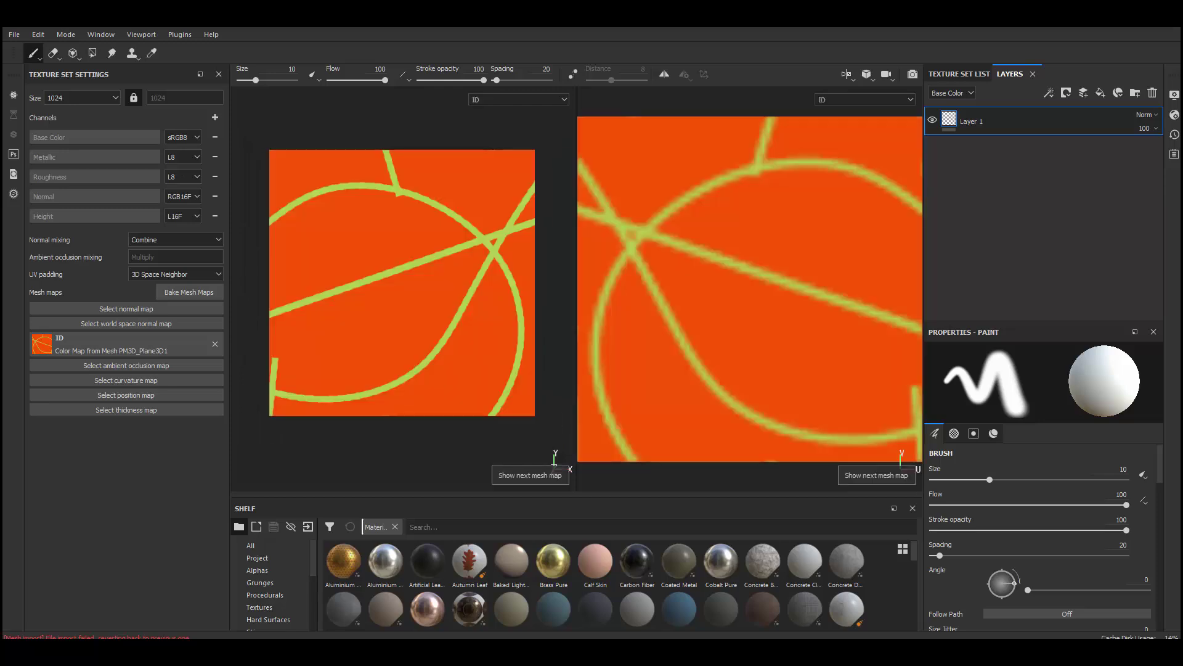
scroll(462, 255, "down", 1)
scroll(465, 257, "up", 3)
scroll(689, 303, "down", 3)
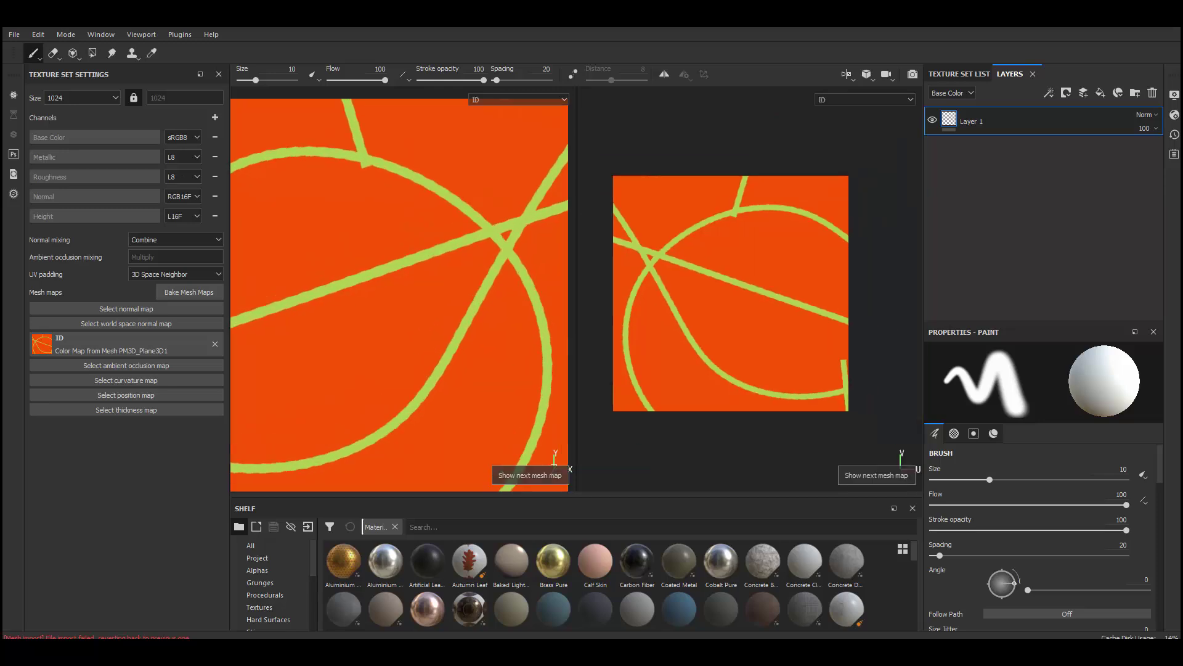
scroll(478, 225, "down", 2)
scroll(509, 214, "up", 1)
mouse_move(478, 225)
middle_mouse_down("alt")
mouse_move(510, 214)
mouse_move(491, 208)
middle_mouse_up("alt")
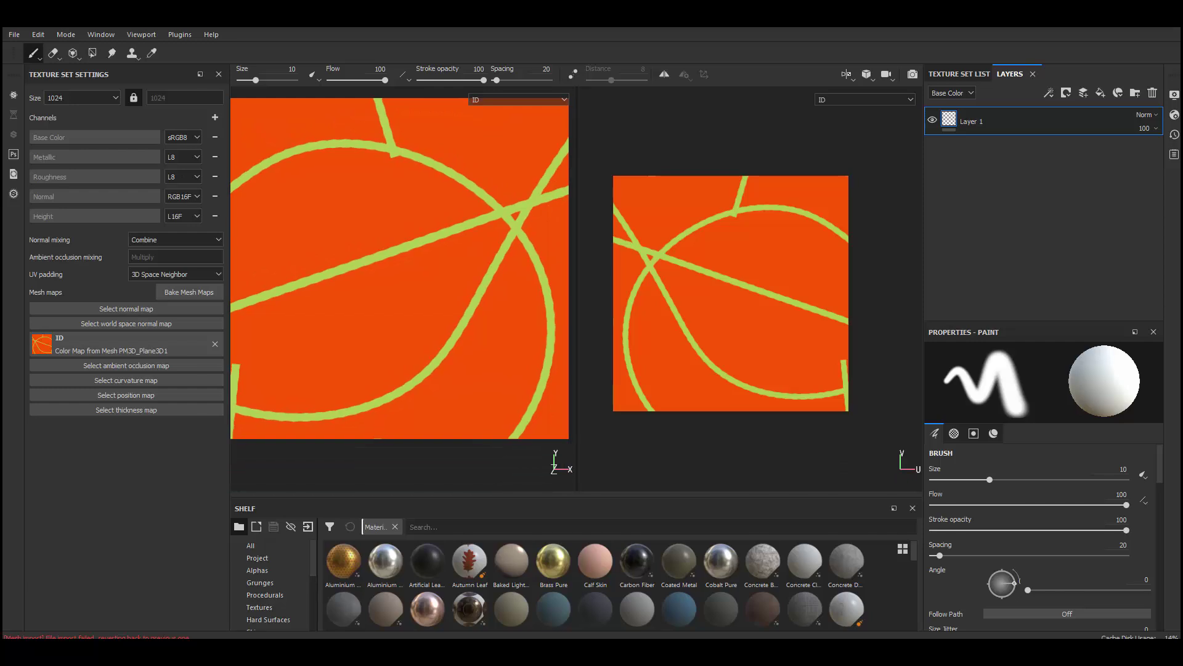
key("b")
Enable the Normal and World space normal maps alongside ID and bake the mesh maps at 1024.
left_click(189, 291)
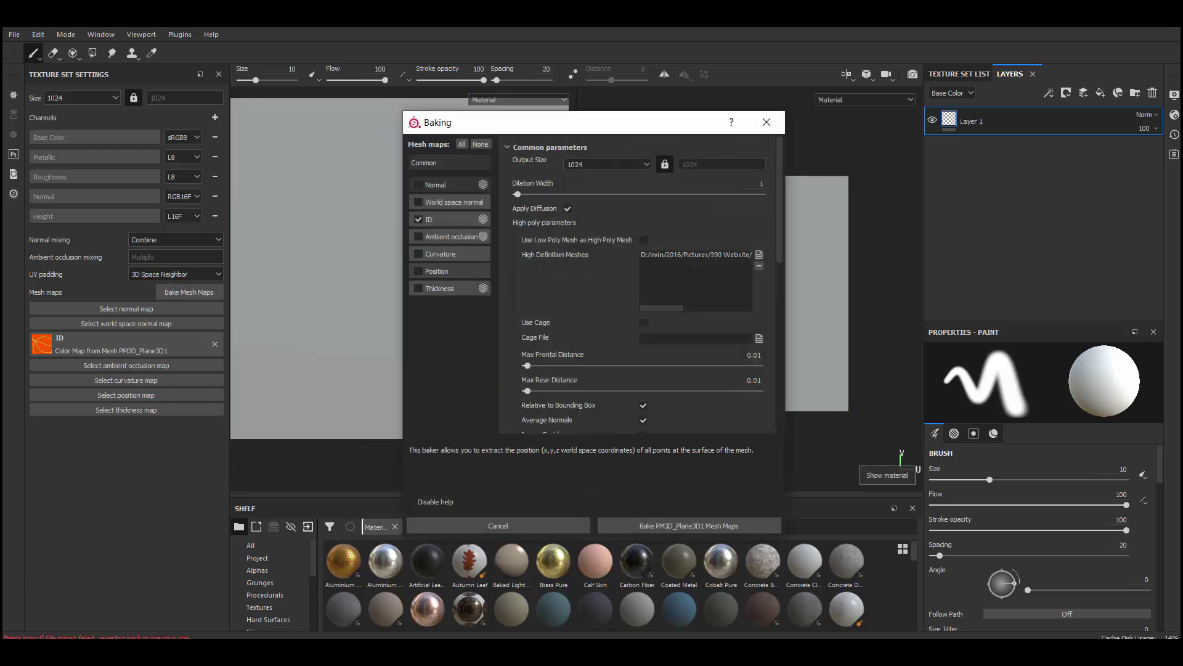
left_click(419, 184)
left_click(419, 201)
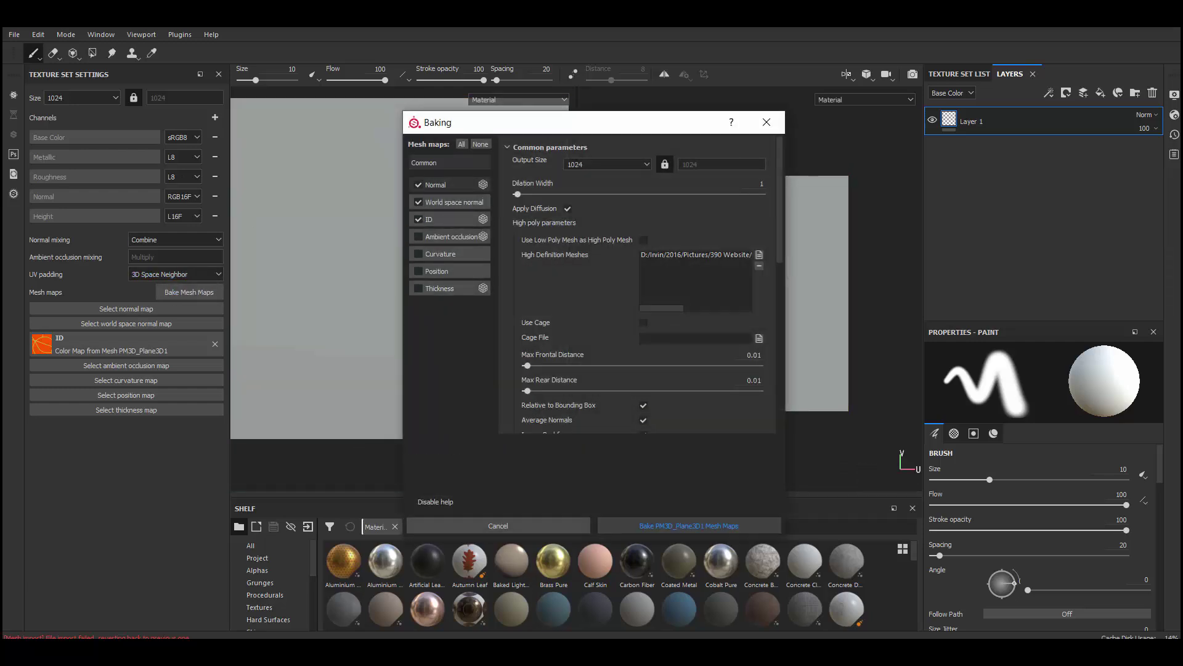
left_click(689, 525)
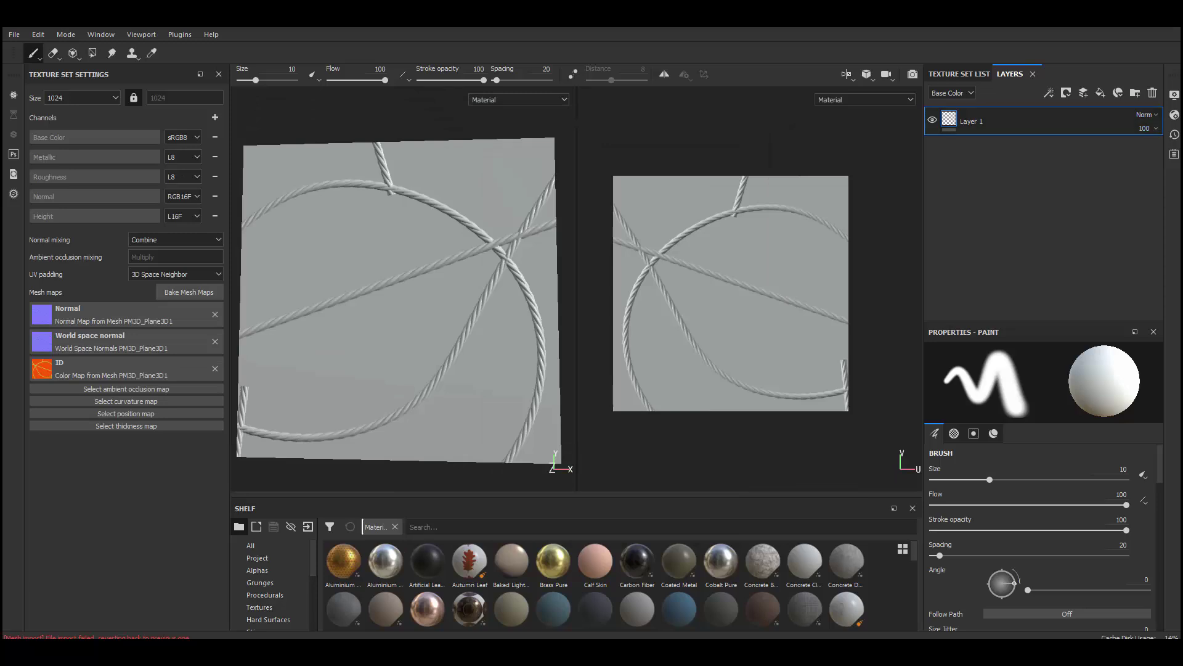
Add an Opacity channel to the texture set and switch the main shader to pbr-metal-rough-with-alpha-blending.
left_click(215, 117)
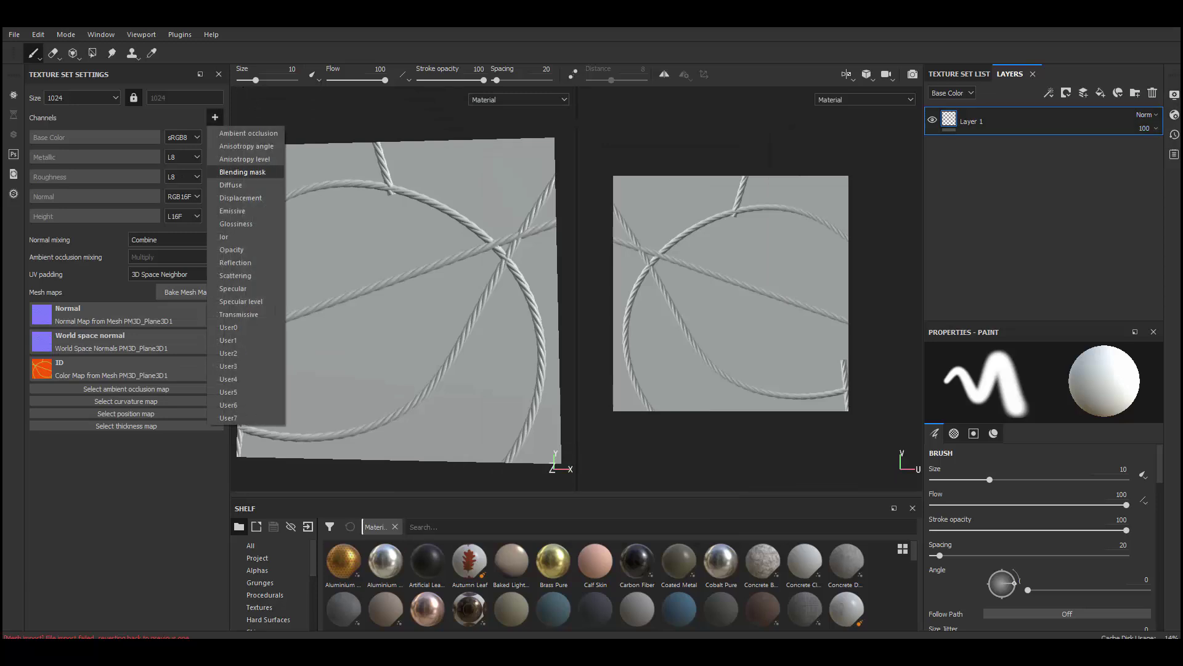
left_click(266, 249)
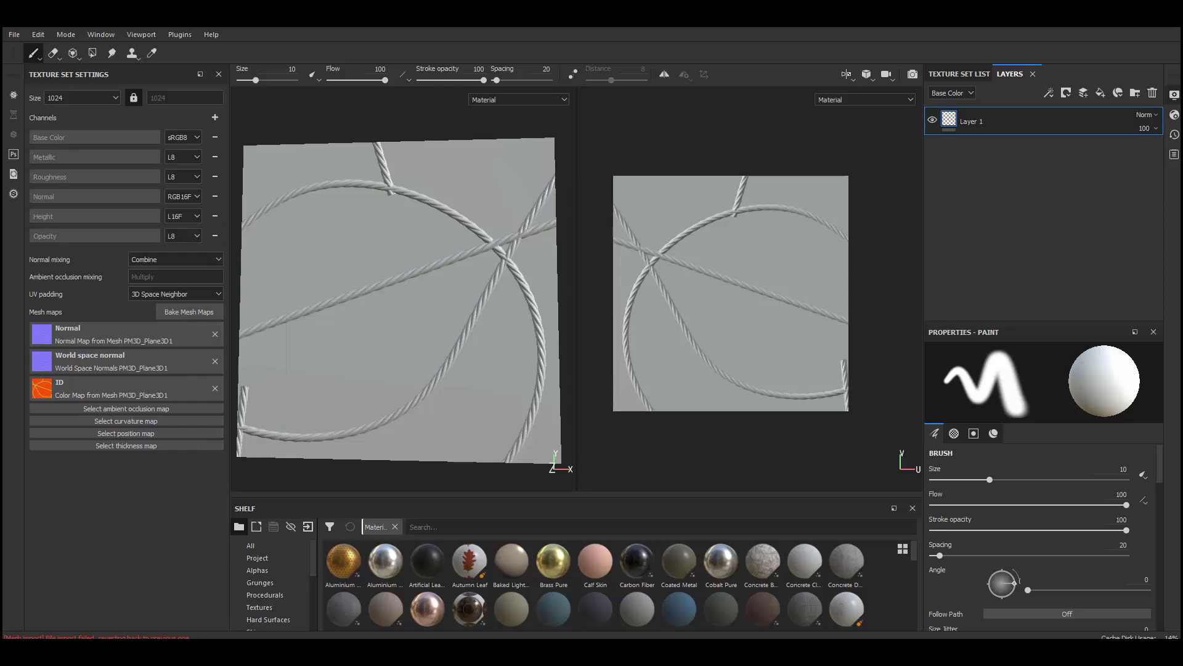
left_click(1173, 115)
left_click(1123, 149)
left_click(1056, 268)
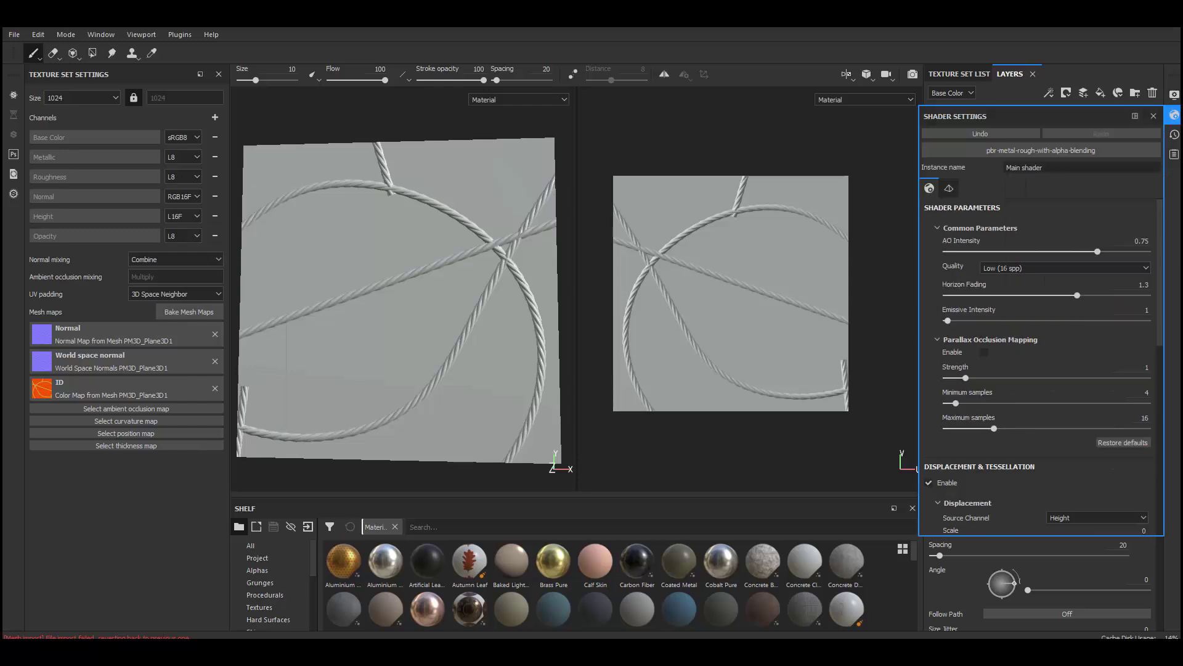
left_click(1173, 115)
Add a fill layer that affects only the opacity channel and lower its opacity value to the minimum.
left_click(1100, 93)
left_click(1099, 398)
left_click(1059, 398)
left_click(1020, 398)
left_click(981, 398)
left_click(942, 398)
left_click_drag(968, 491, 930, 491)
Give the fill layer a black mask with a color selection picking the orange background (R 251, G 86, B 0) from the ID map.
right_click(954, 113)
left_click(979, 131)
right_click(990, 127)
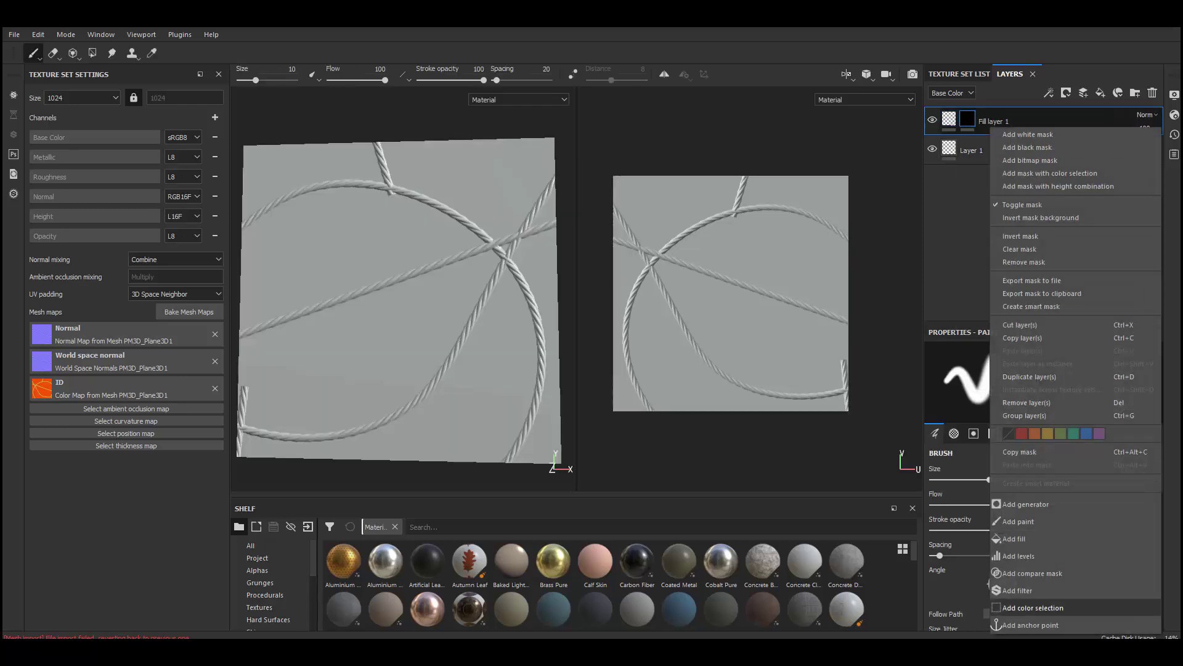
left_click(1033, 608)
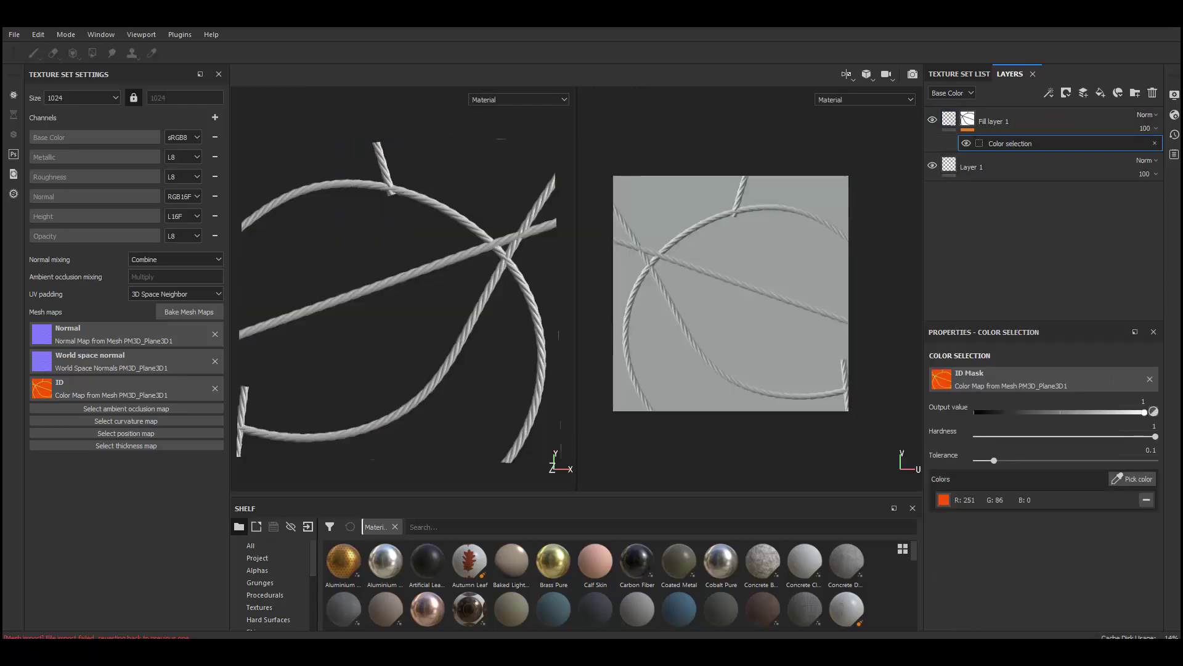
Add a Blur filter above the mask's color selection and set its blur intensity to 0.28.
right_click(1009, 143)
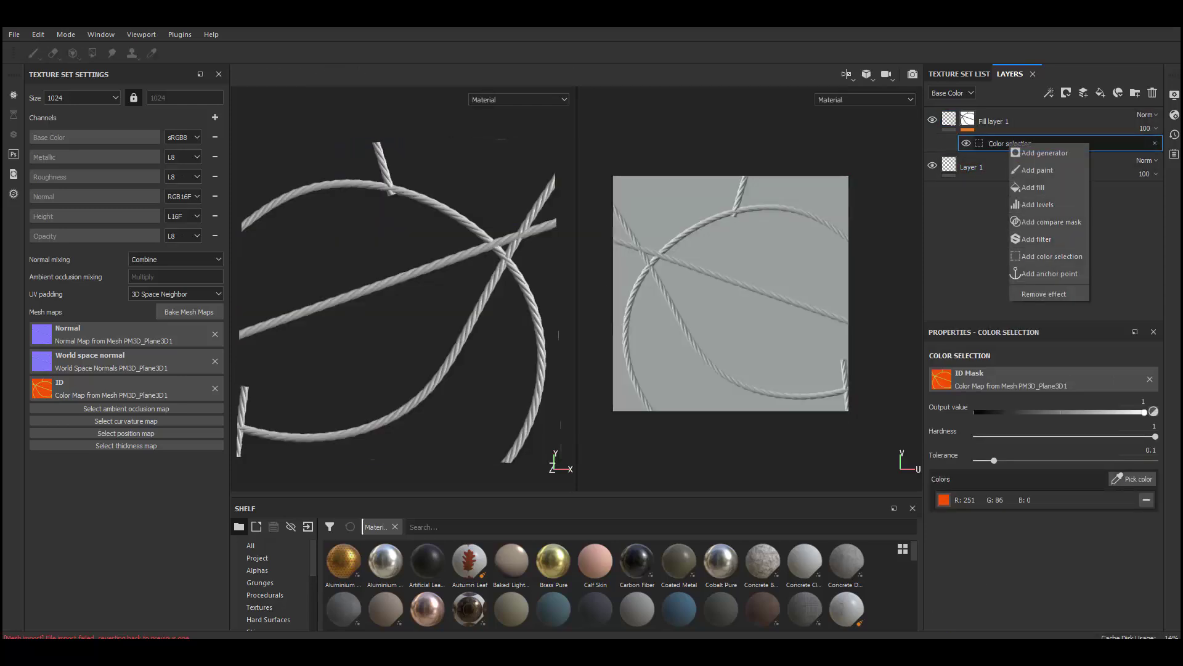
key("Escape")
scroll(465, 236, "up", 3)
scroll(484, 255, "up", 3)
right_click(1002, 146)
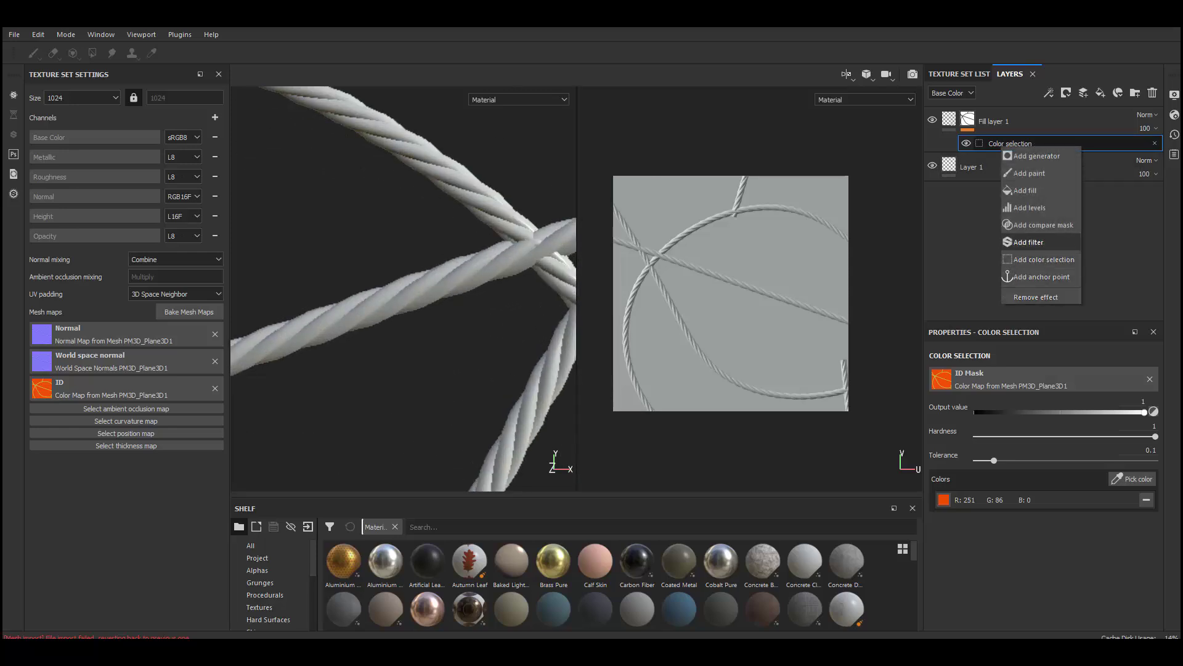
left_click(1028, 242)
left_click(1043, 372)
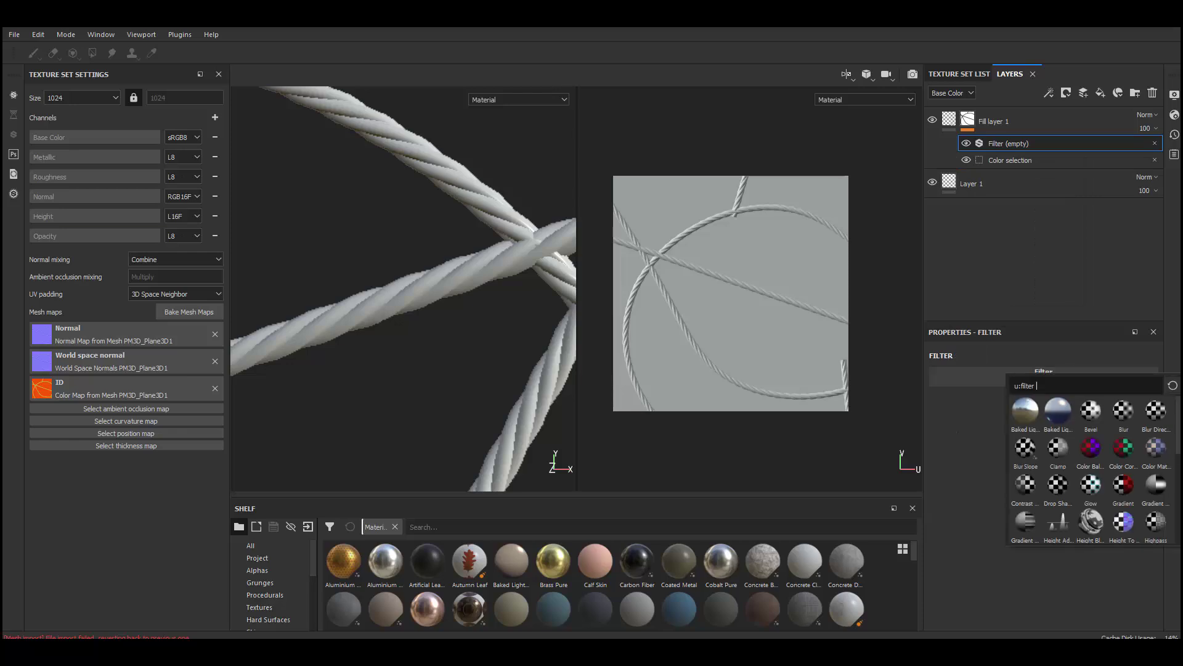
left_click(1123, 411)
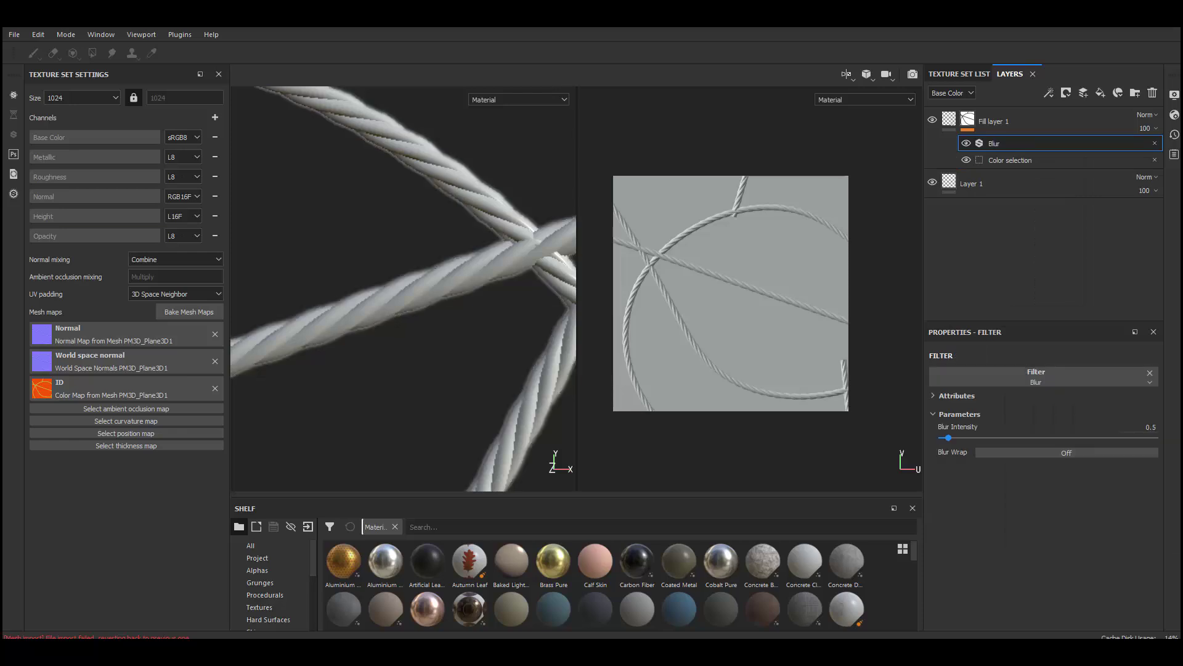
left_click_drag(949, 438, 948, 437)
Add a Sharpen filter above the Blur in the fill layer's mask and set its sharpen intensity to 4.
right_click(1003, 144)
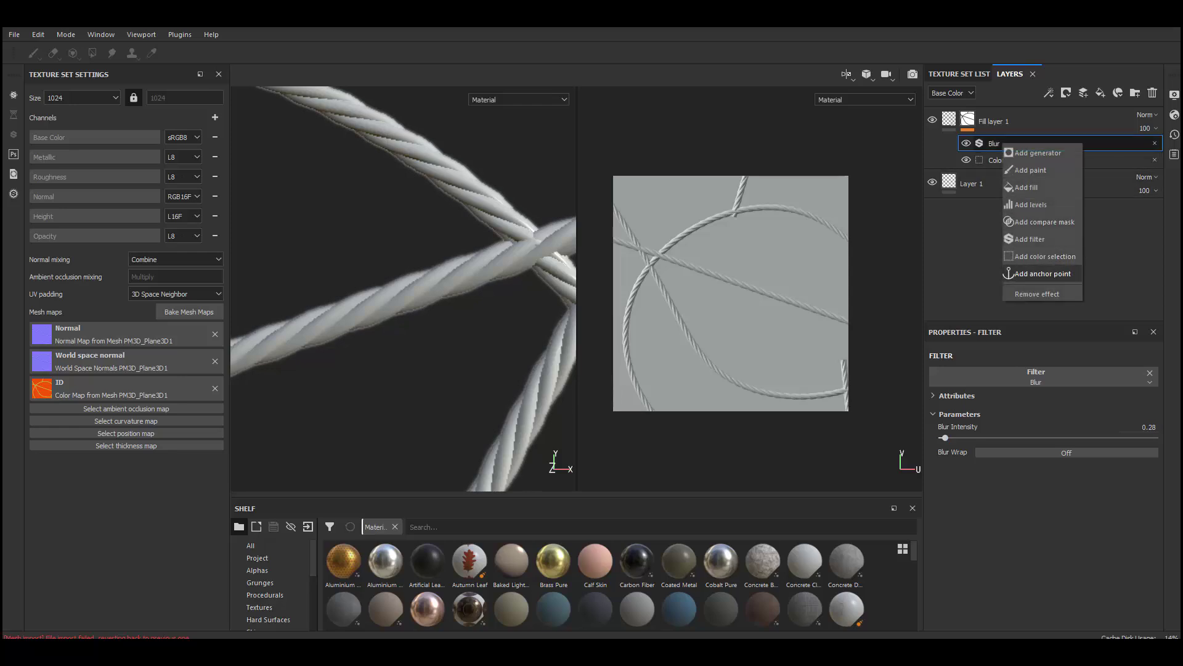
left_click(1029, 239)
left_click(1043, 373)
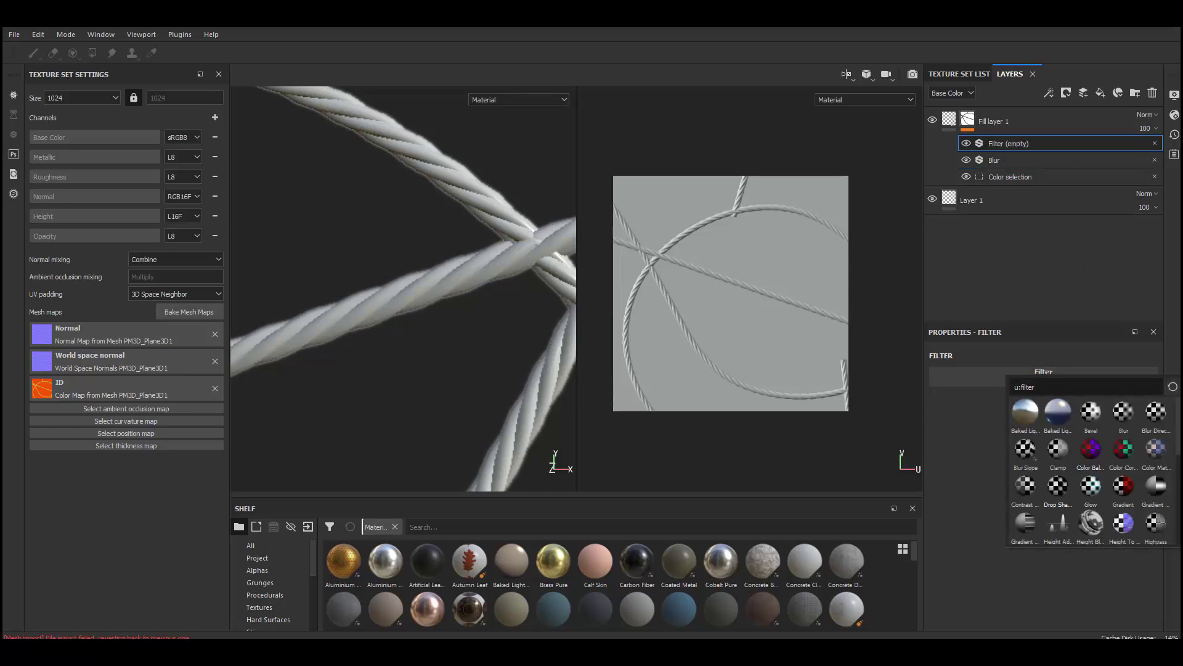
scroll(403, 288, "down", 4)
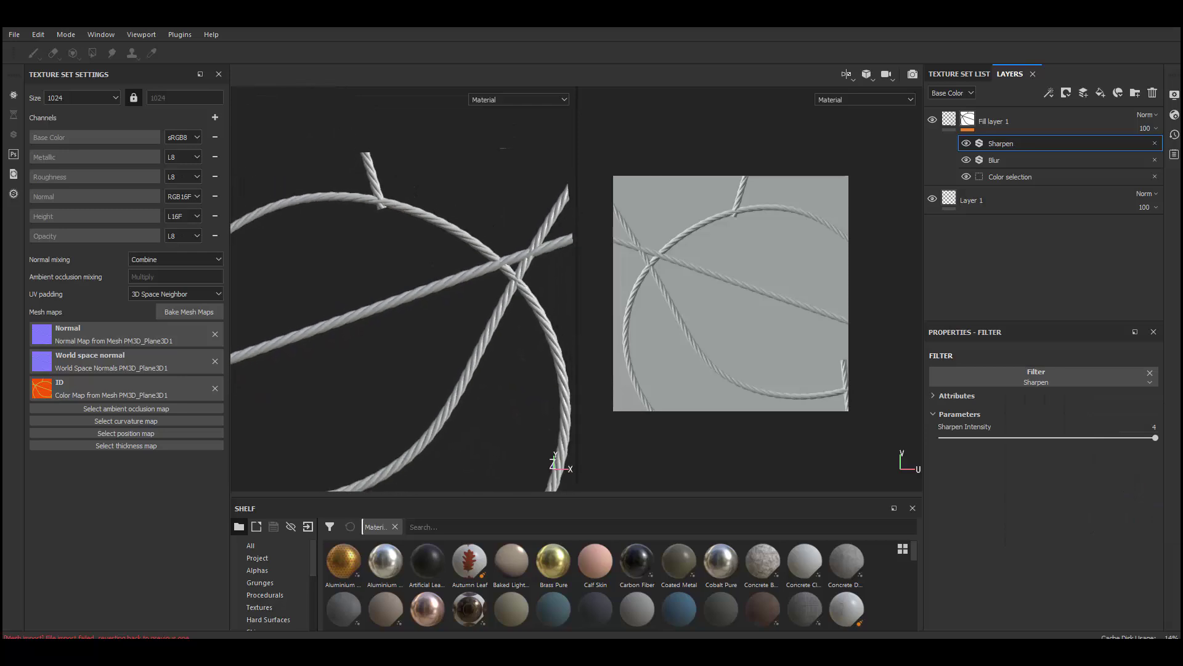
Widen the 3D viewport and examine the masked ropes on the plane from a new angle.
scroll(403, 289, "down", 5)
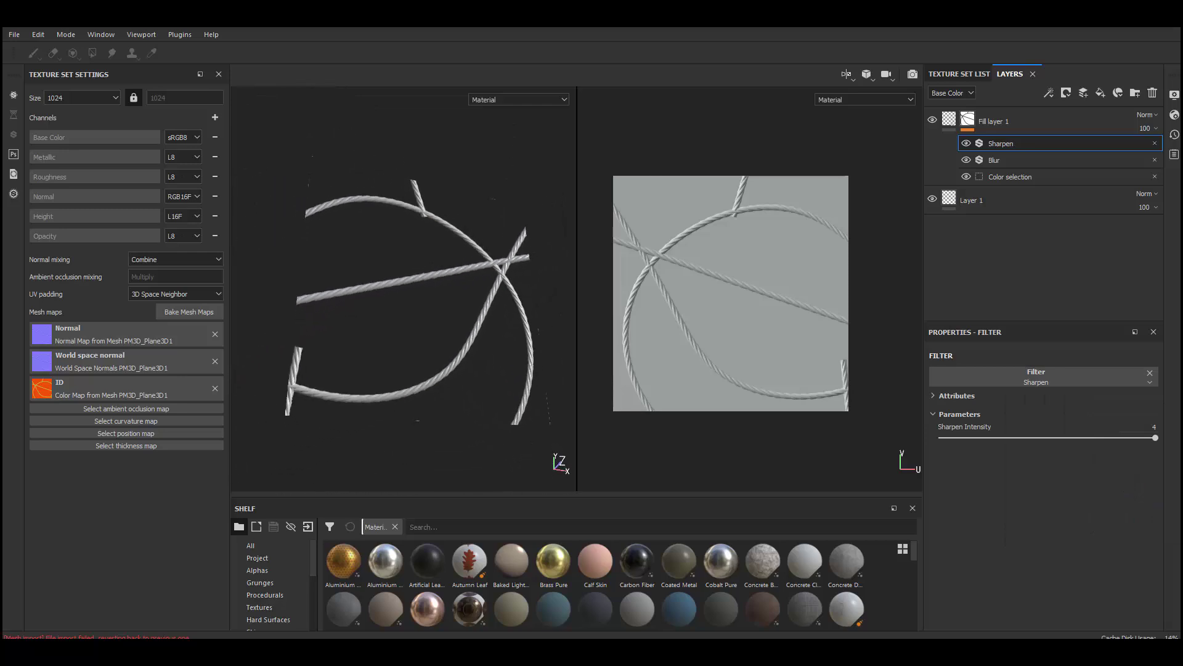
left_click_drag(577, 289, 770, 289)
left_click_drag(499, 288, 503, 259, "alt")
scroll(505, 285, "up", 2)
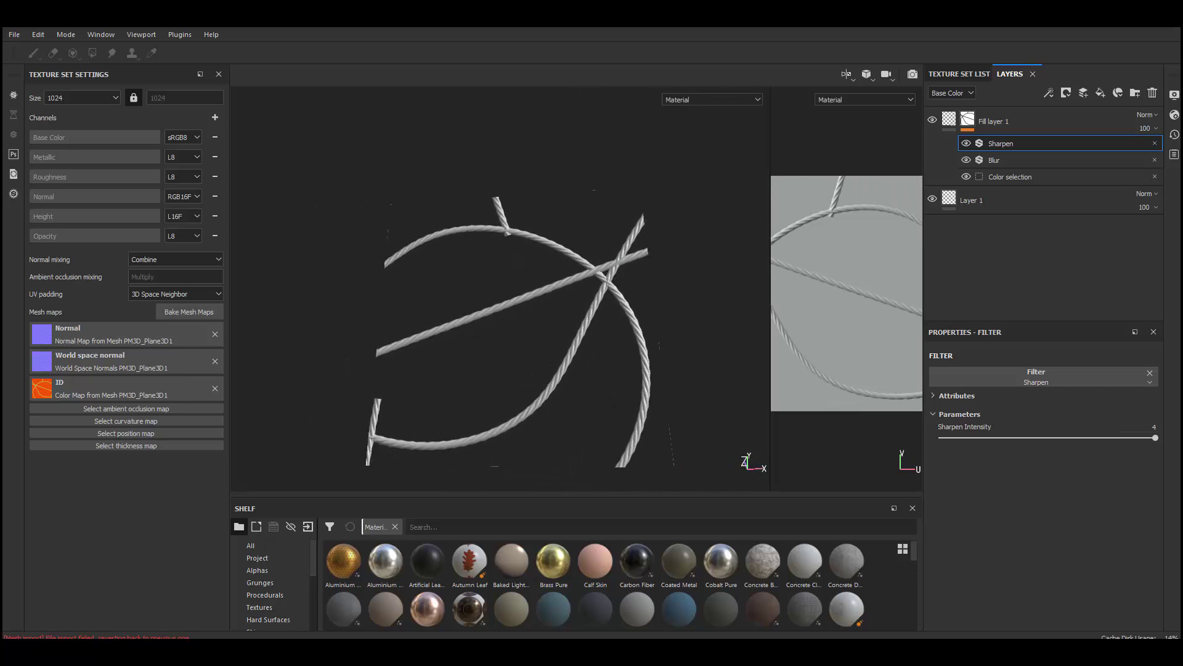
scroll(498, 337, "up", 2)
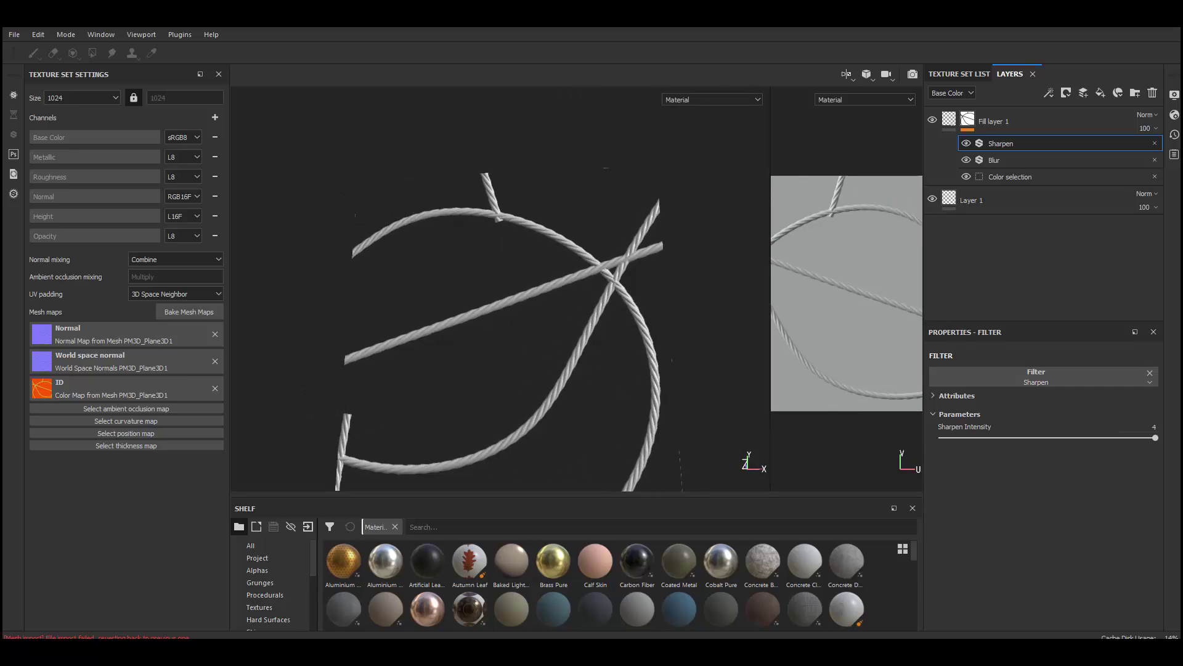